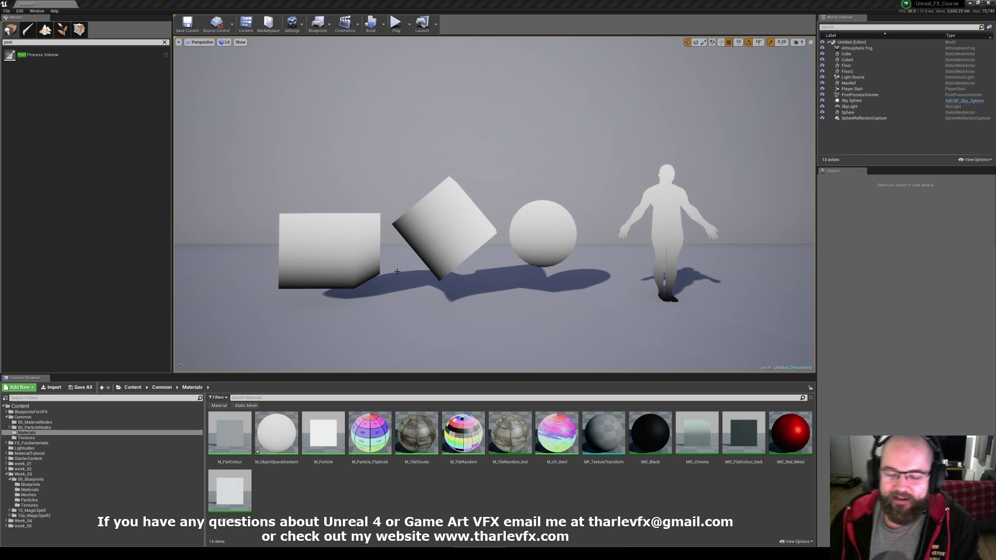
- Raise the unrotated cube and scale it to 0.5 in Y and 2.25 in Z, trying a tilt on it
click(326, 273)
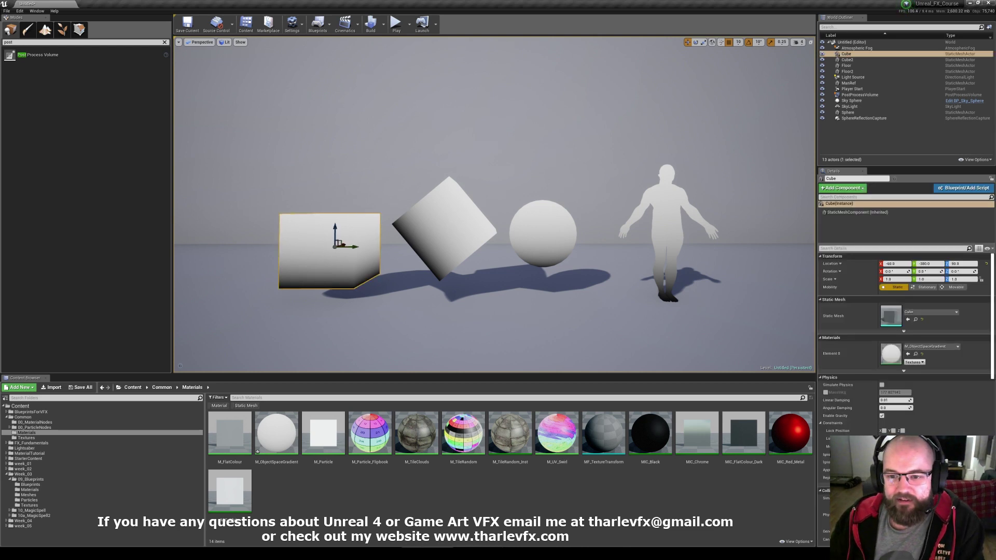
click(448, 239)
click(543, 238)
click(666, 224)
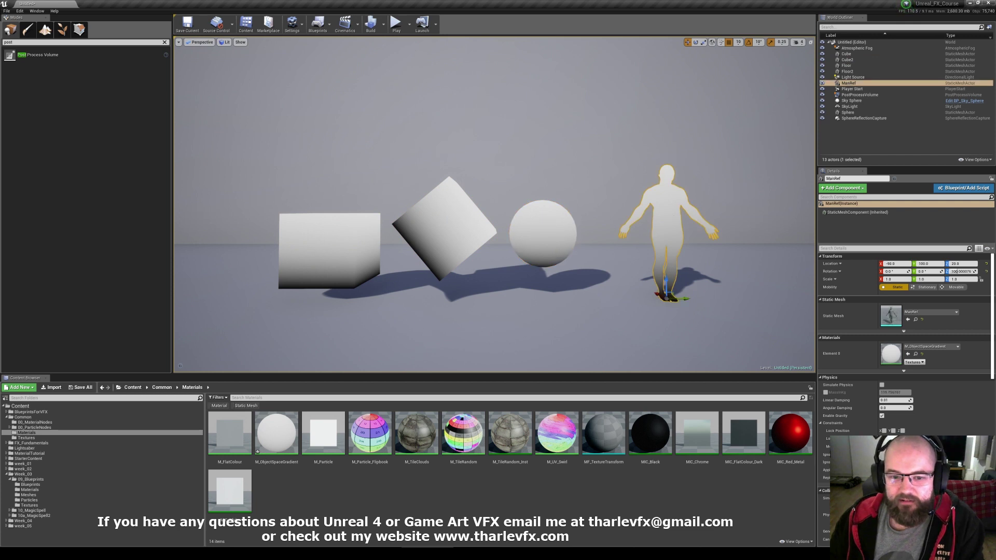
click(306, 281)
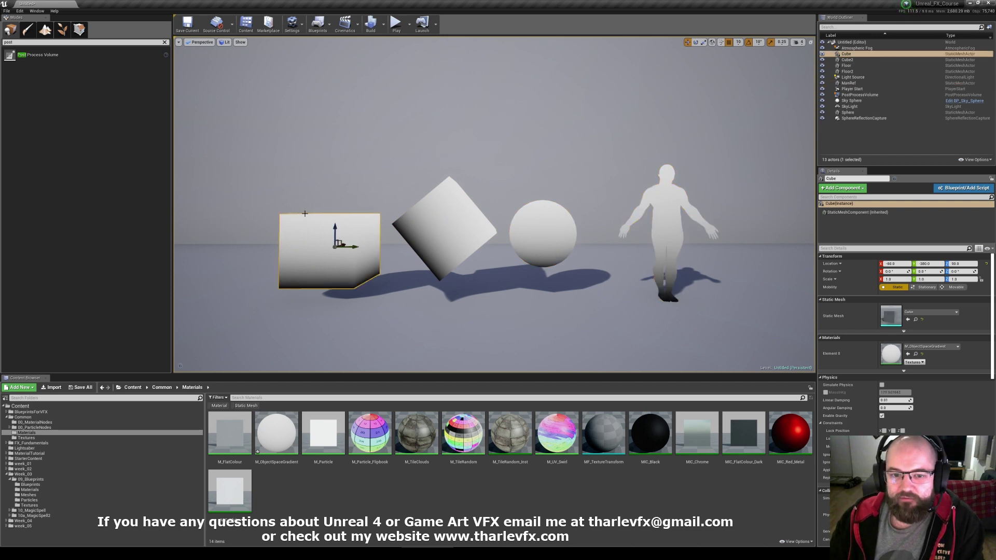
drag(335, 229, 335, 181)
key(e)
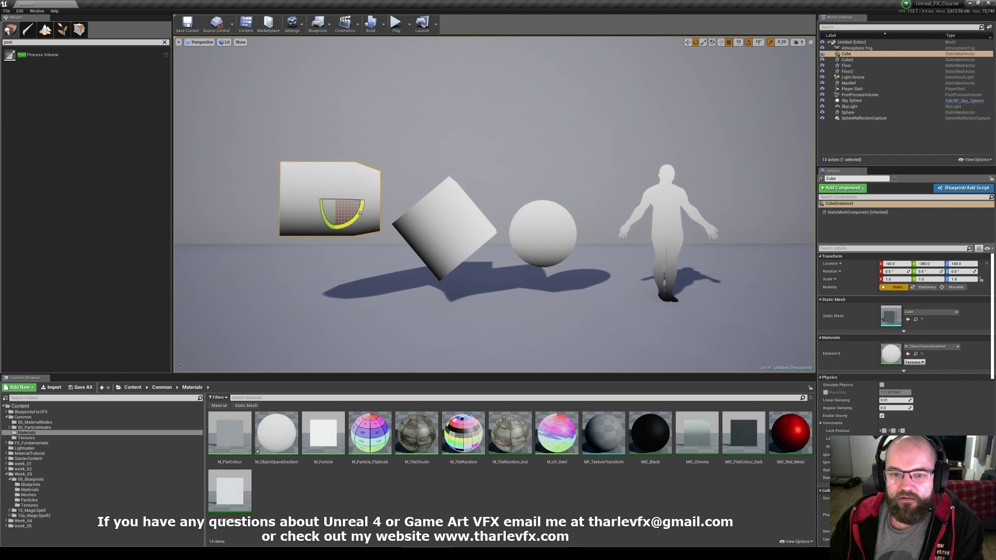
drag(357, 220, 341, 229)
mouse_move(351, 173)
mouse_down()
mouse_move(365, 205)
mouse_move(352, 173)
mouse_move(317, 177)
mouse_move(355, 169)
mouse_move(346, 171)
mouse_move(345, 156)
mouse_up()
key(r)
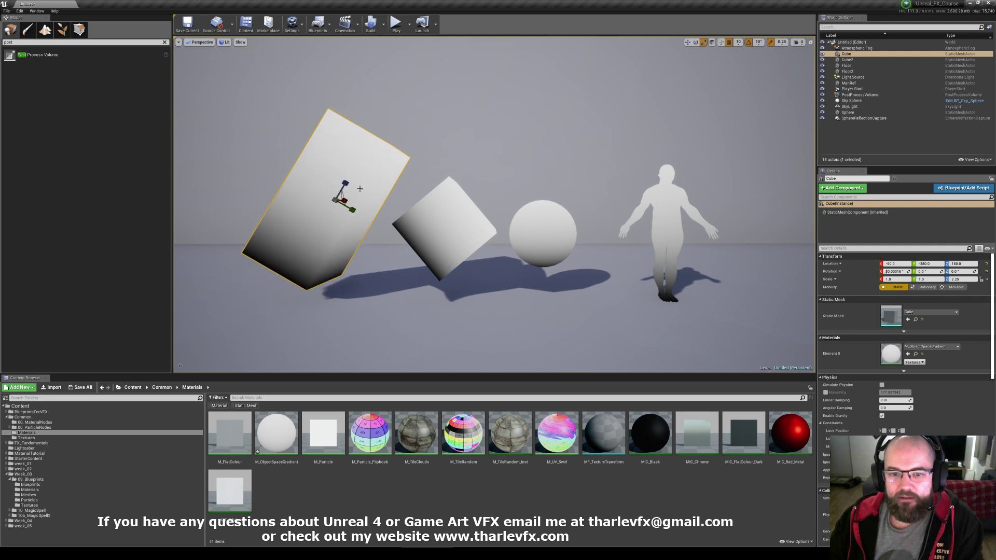
drag(352, 214, 326, 207)
key(e)
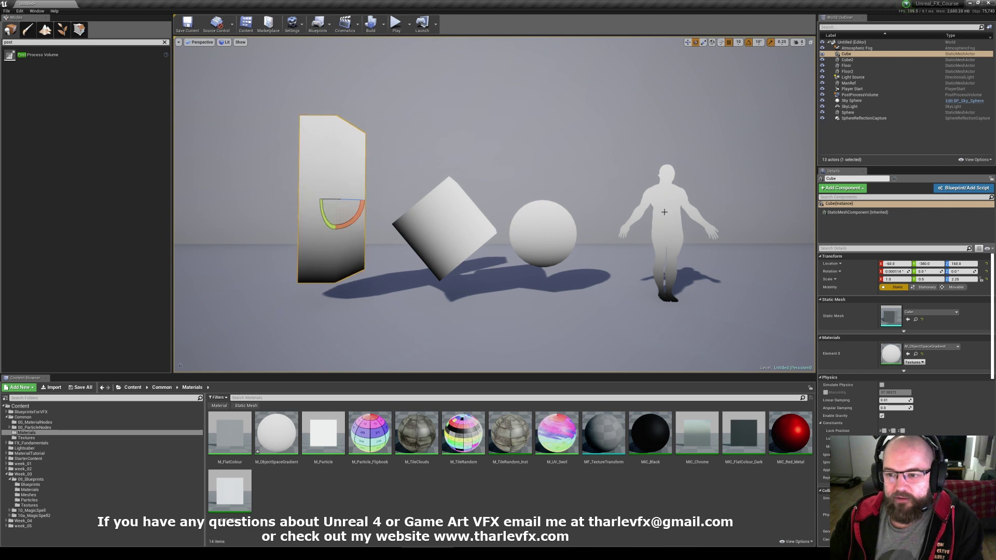
- Check the gradient on the other meshes, and move the tall box slightly down and away from the rotated cube
click(664, 211)
click(543, 230)
click(451, 221)
click(333, 191)
key(w)
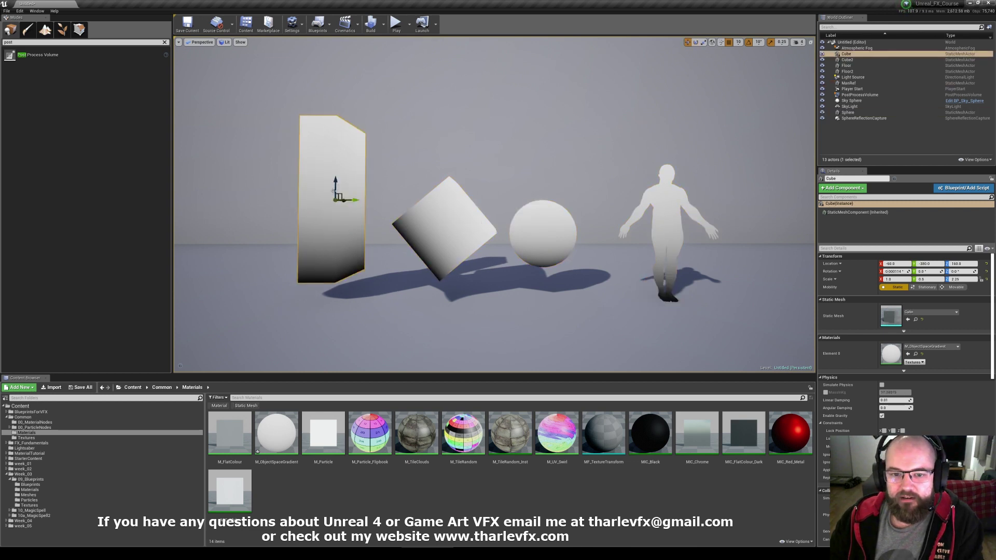
drag(334, 191, 338, 188)
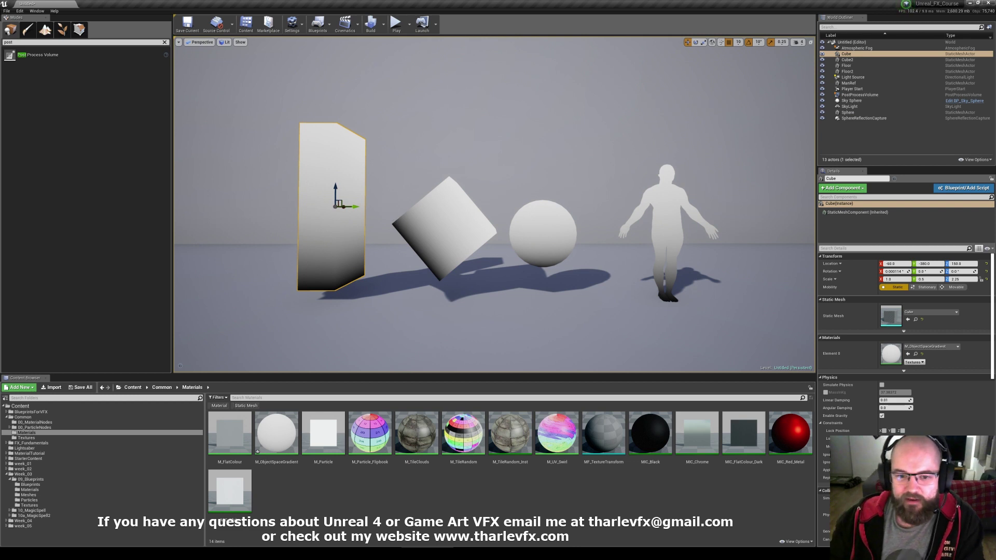
drag(355, 206, 345, 207)
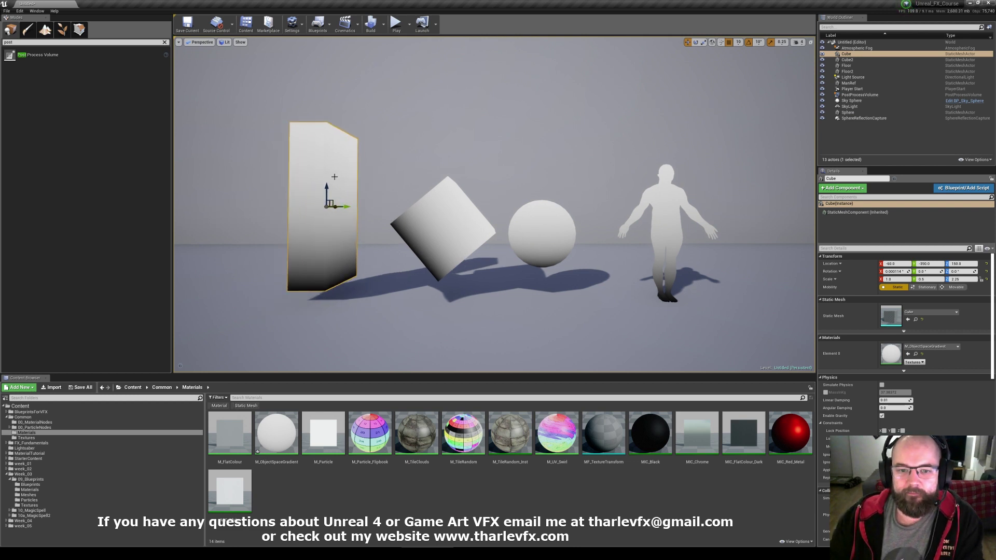
- Open the M_ObjectSpaceGradient material and delete the existing nodes feeding its main material node
double_click(277, 435)
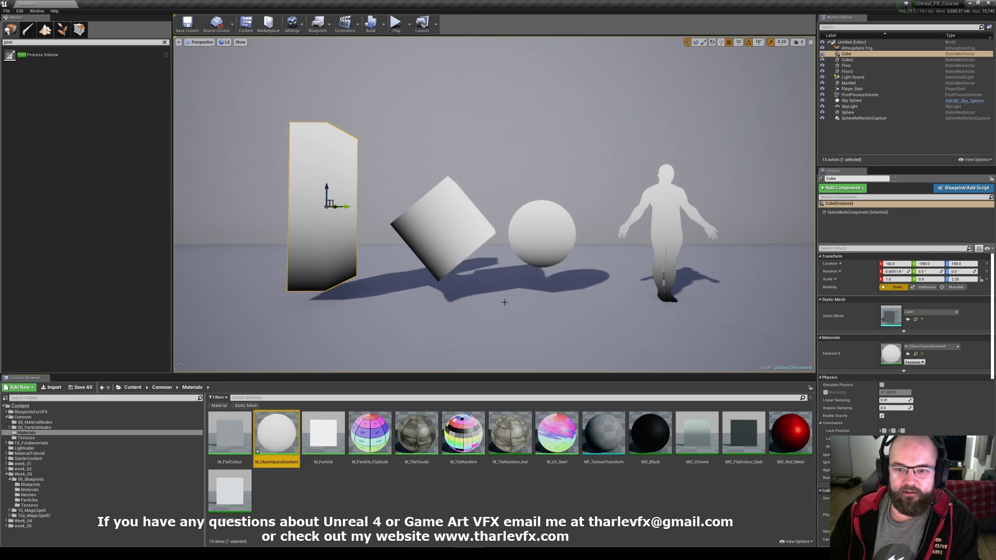
right_drag(827, 307, 881, 314)
scroll(882, 314, down, 3)
drag(907, 208, 661, 331)
key(Delete)
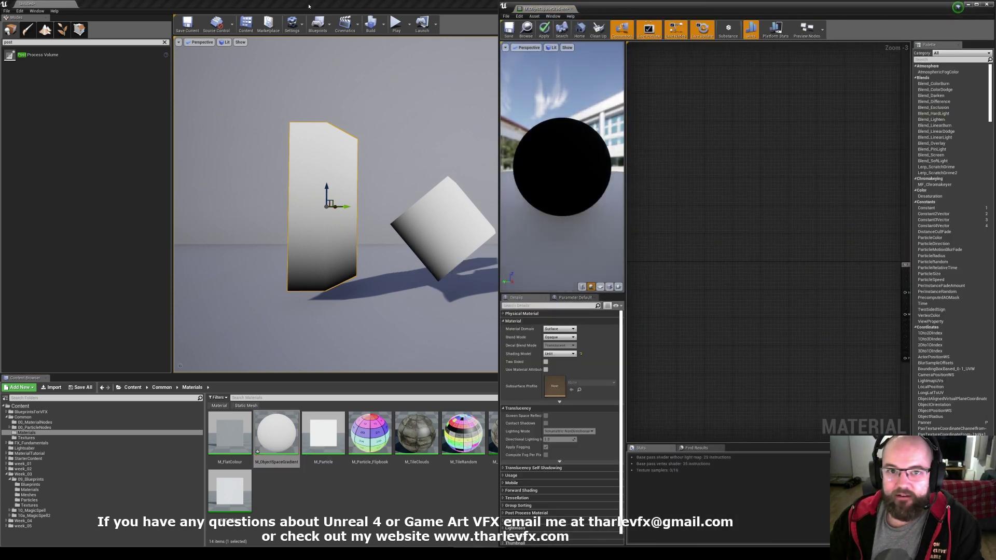
- Arrange the level editor in one half of the screen, beside the material editor
click(308, 6)
key(super+Left)
click(860, 312)
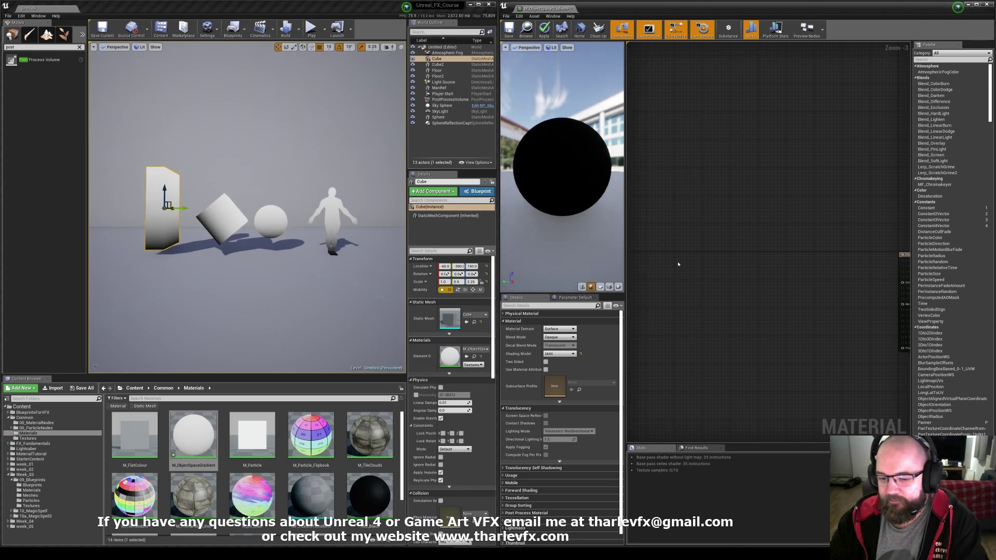
- Add a WorldPosition node, connect it to the material's Emissive Color and save the material
right_drag(680, 264, 666, 252)
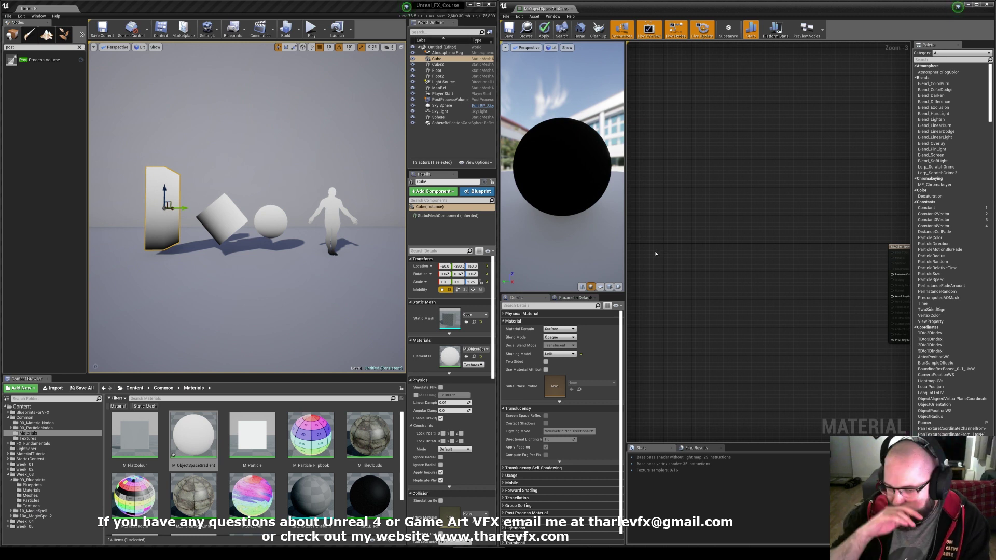
right_click(680, 260)
text(world)
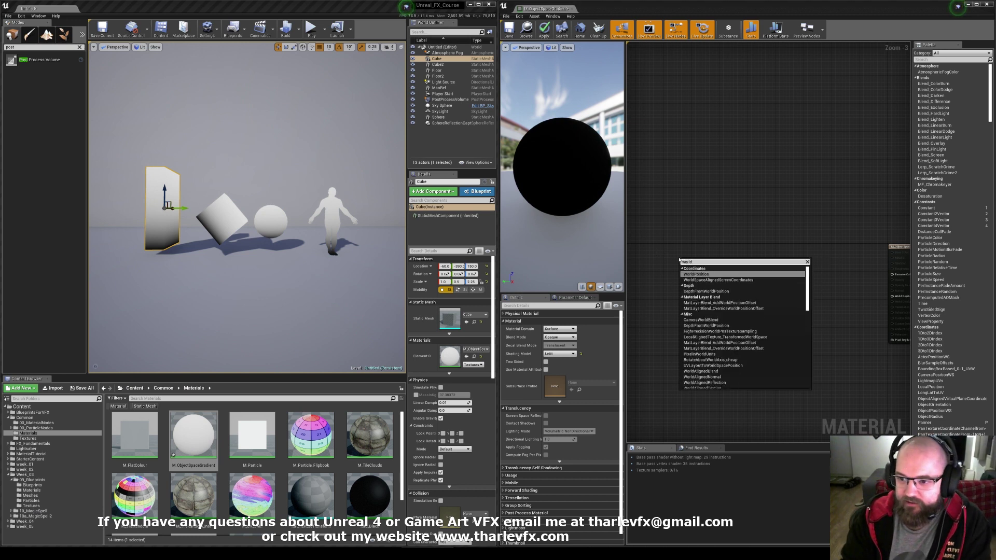
key(Return)
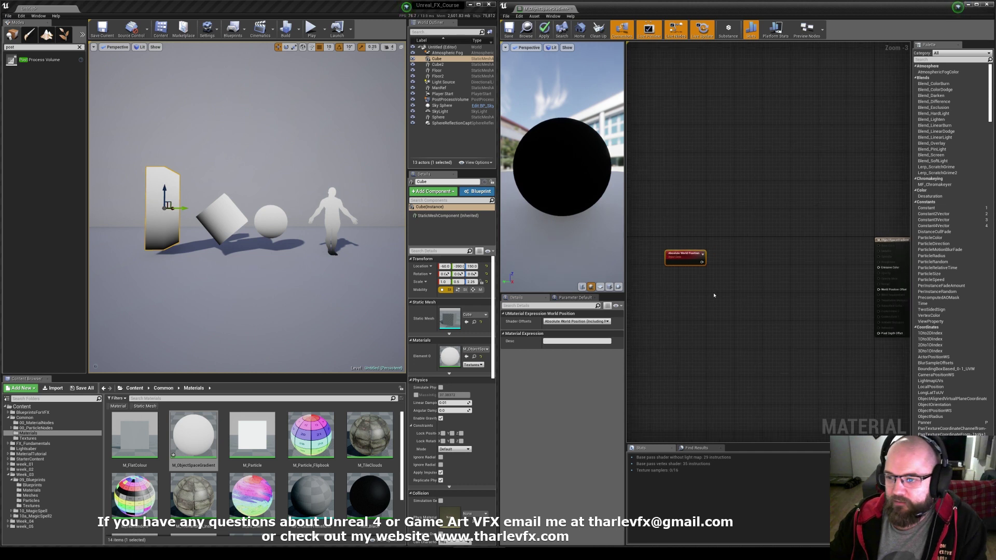
drag(878, 267, 702, 262)
click(713, 245)
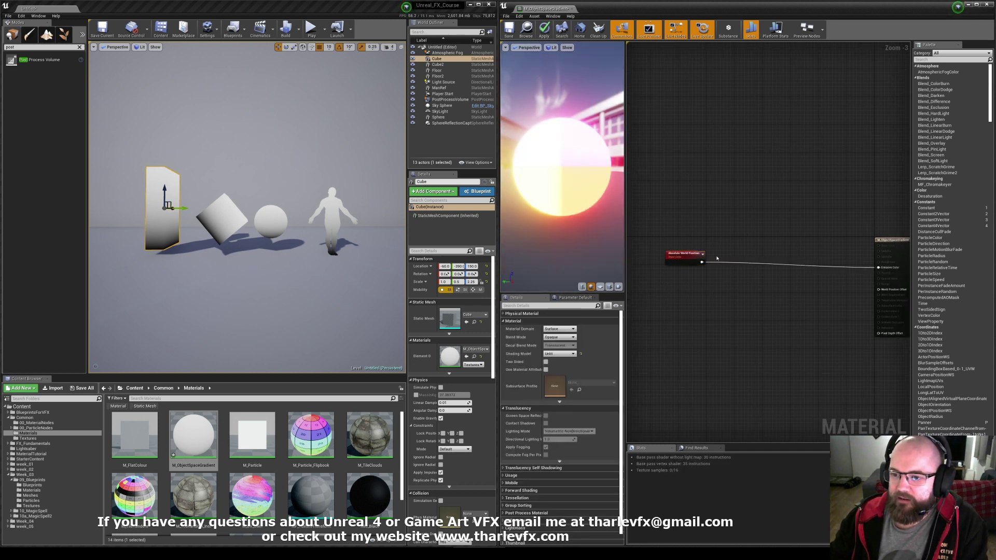
key(ctrl+s)
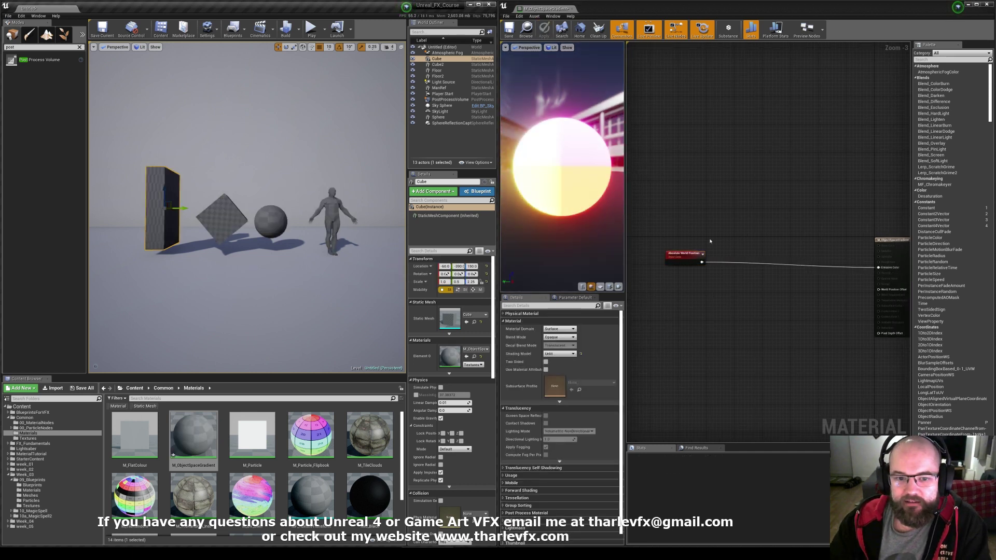
- Duplicate the rotated cube below the floor and move the copy along the world axes to test the position colours
key(Escape)
right_drag(280, 202, 277, 215)
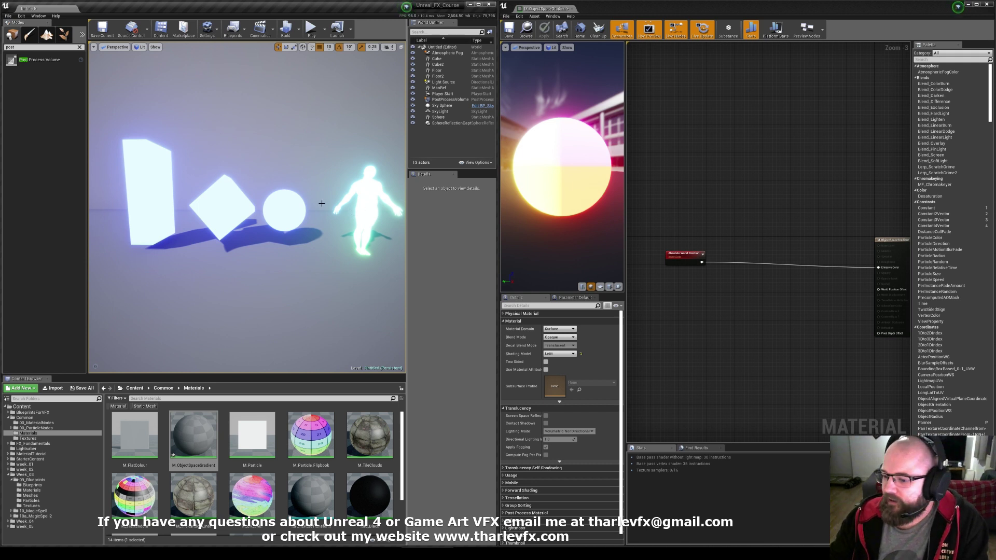
click(362, 200)
click(280, 211)
click(226, 207)
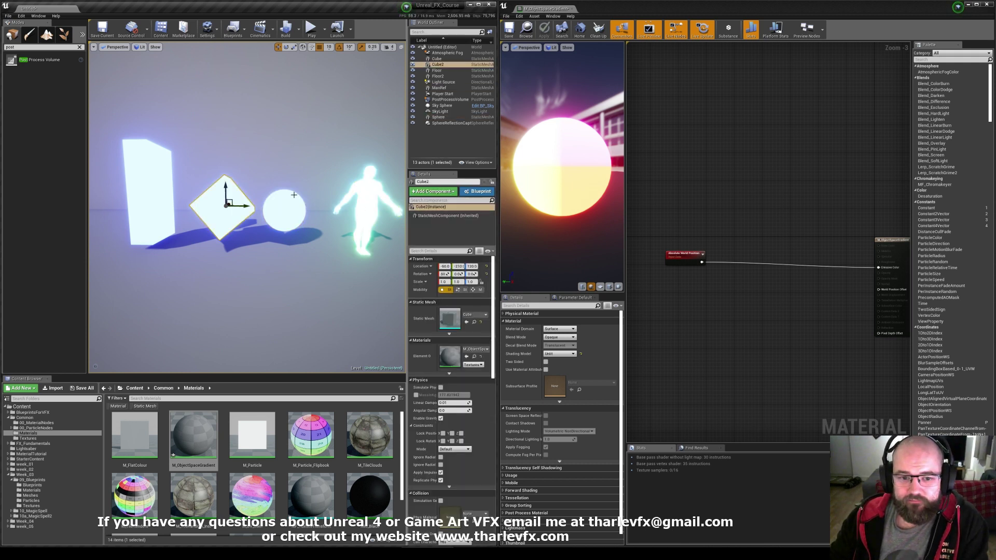
drag(225, 186, 225, 203)
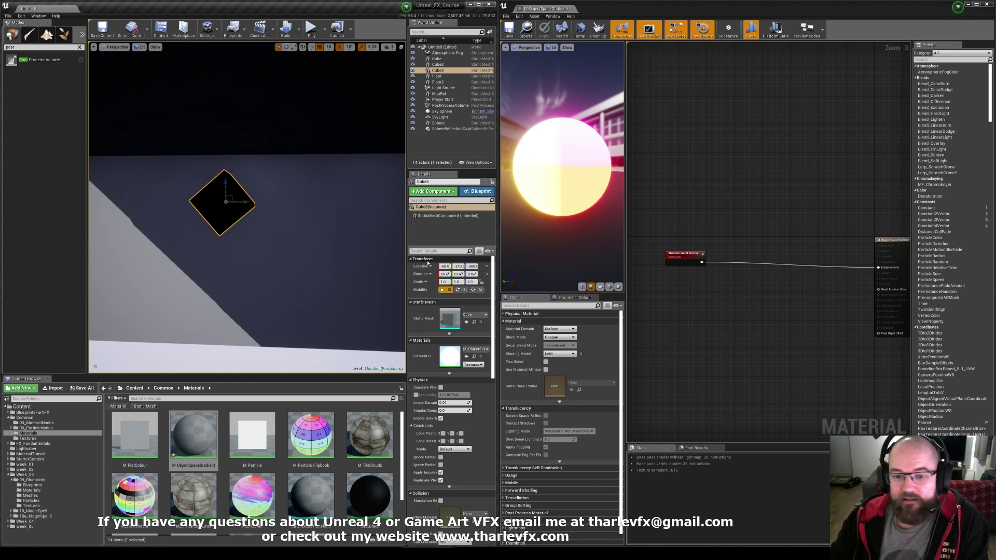
drag(227, 181, 333, 198)
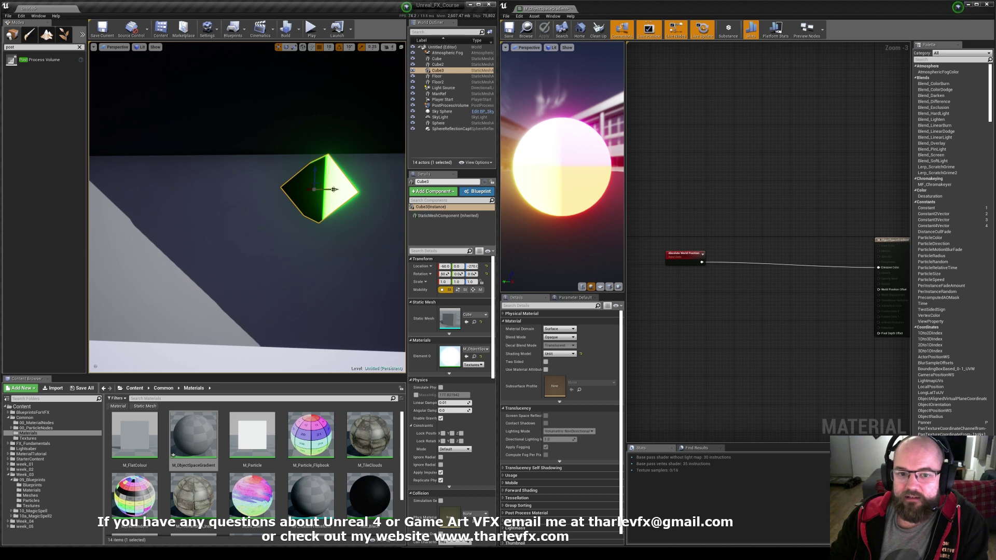
mouse_move(334, 189)
mouse_down()
mouse_move(325, 192)
mouse_move(351, 190)
mouse_move(317, 190)
mouse_move(302, 161)
mouse_move(288, 183)
mouse_move(374, 171)
mouse_move(331, 188)
mouse_up()
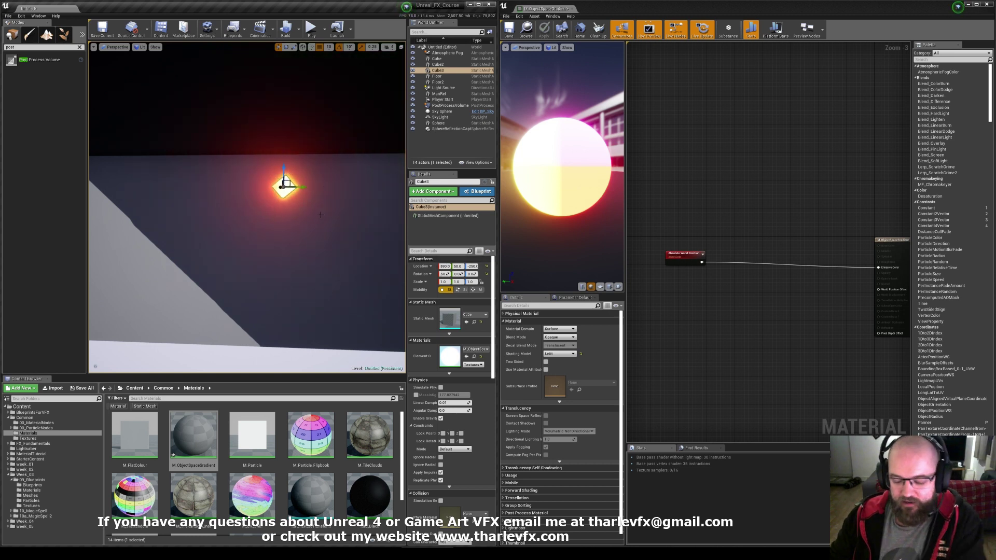
- Delete the duplicated cube and bring the original meshes back into view
key(Delete)
scroll(271, 223, up, 5)
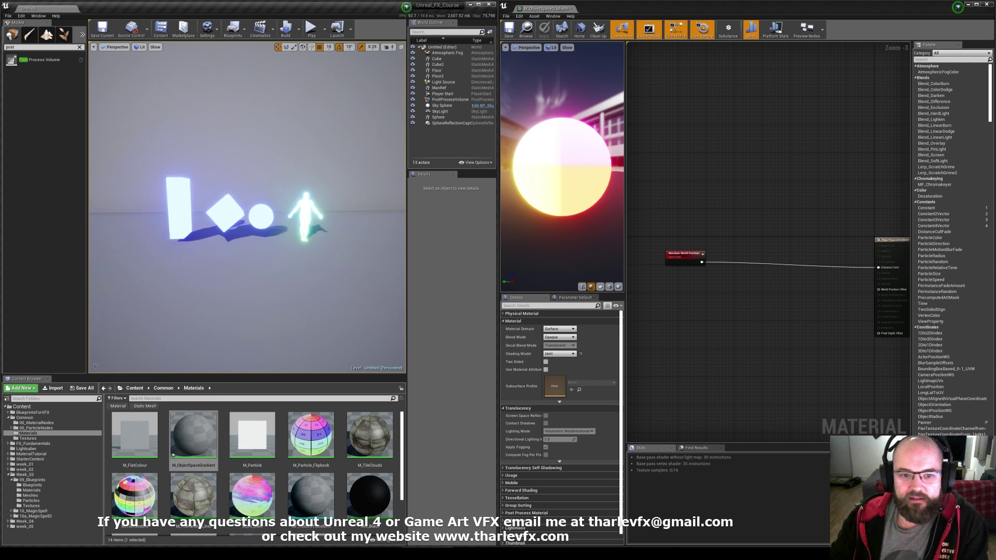
mouse_move(267, 231)
right_down()
mouse_move(270, 202)
mouse_move(261, 231)
right_up()
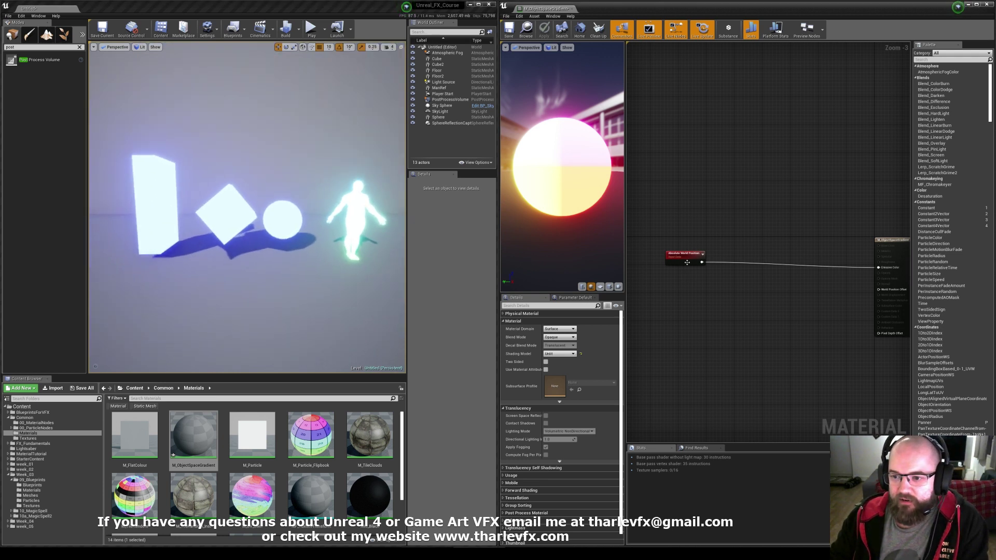
- Add a TransformPosition node fed by the Absolute World Position node and align it beside that node
scroll(700, 262, up, 3)
drag(707, 263, 739, 258)
text(trans)
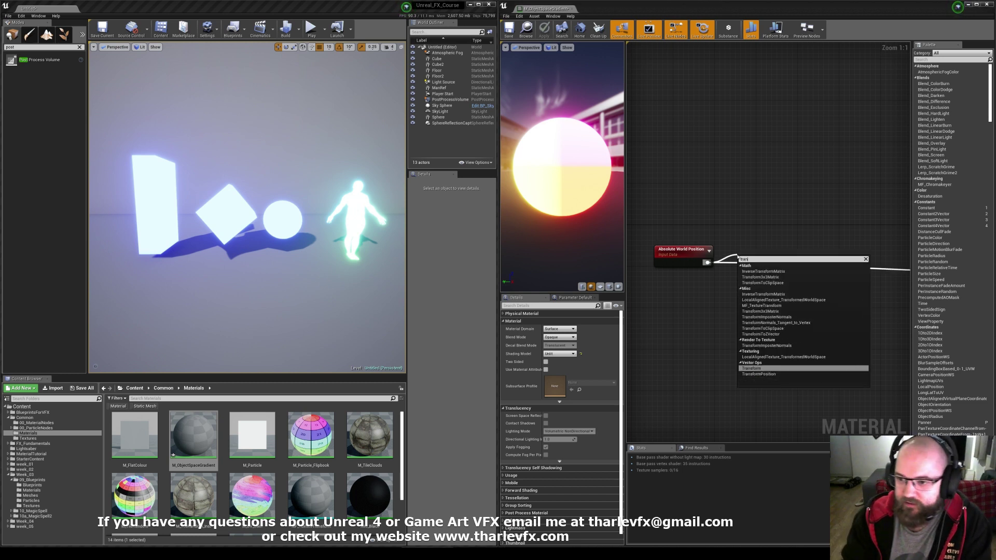
key(Down)
key(Return)
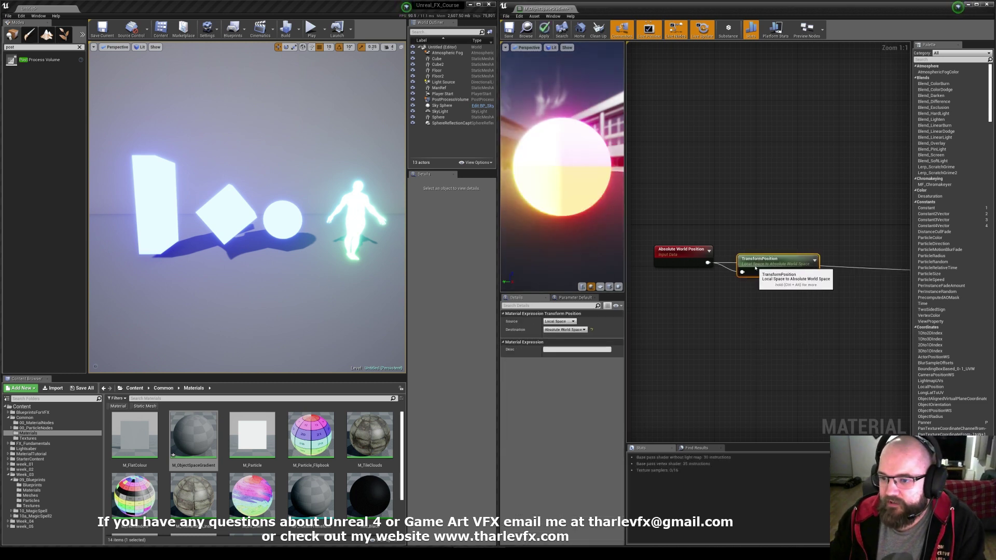
drag(738, 258, 731, 248)
- Set the TransformPosition source to Absolute World Space and its destination to Local Space
click(558, 322)
click(561, 331)
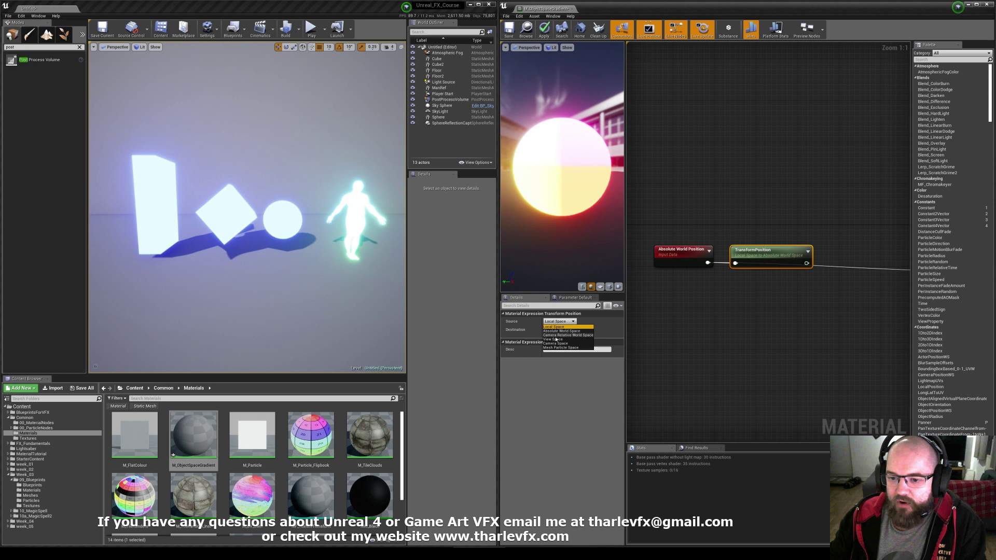
click(564, 330)
click(558, 336)
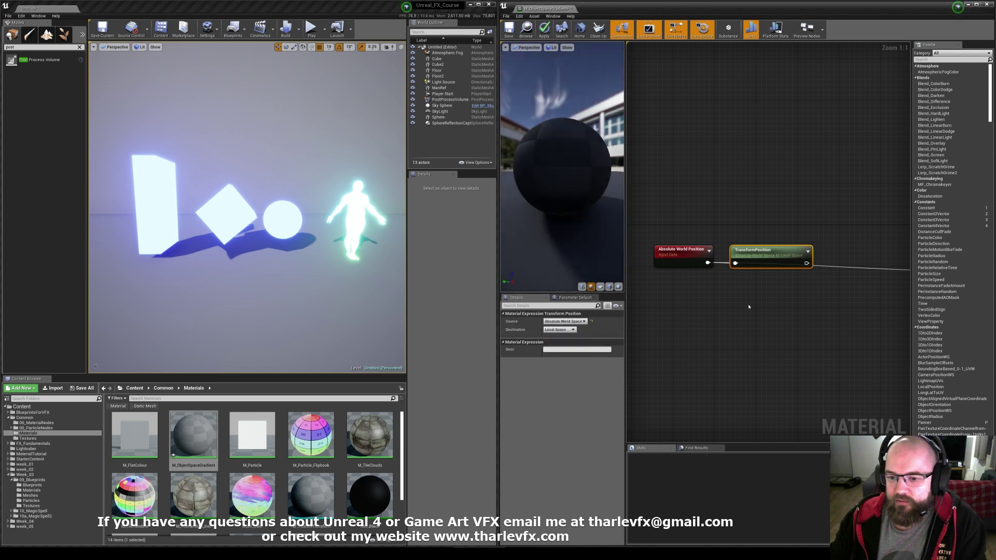
- Connect the TransformPosition output to Emissive Color and apply the material changes to the level
click(830, 299)
right_drag(871, 292, 730, 296)
mouse_move(847, 275)
mouse_down()
mouse_move(698, 272)
mouse_move(846, 274)
mouse_up()
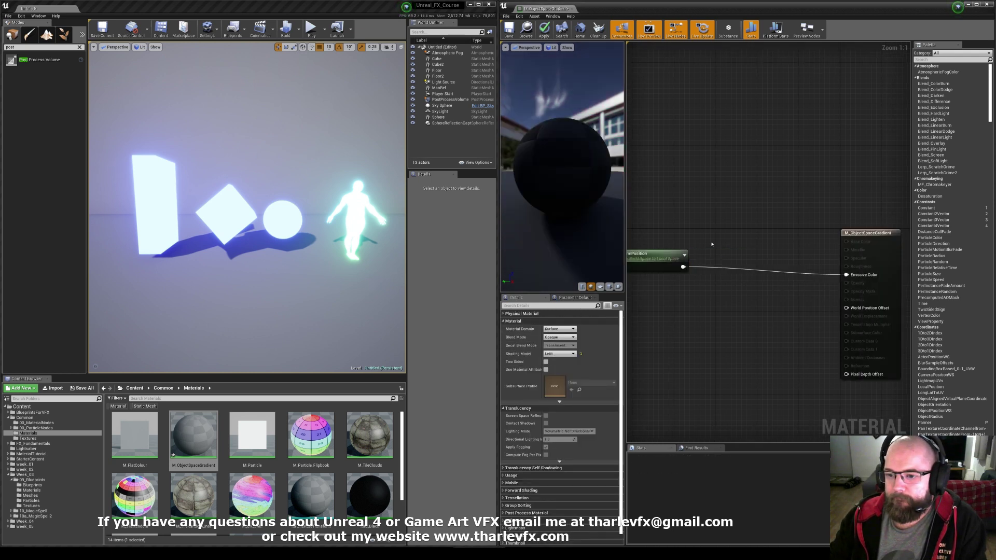
click(544, 29)
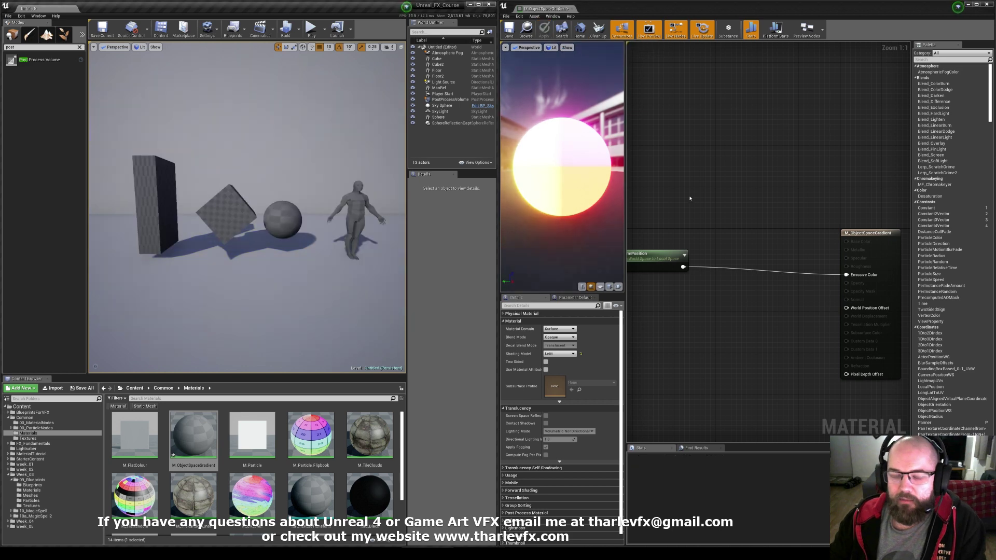
- Compare the local-space colours with the pivots of the tall box and rotated cube, and clear the actor placement search
click(152, 205)
right_drag(152, 205, 151, 200)
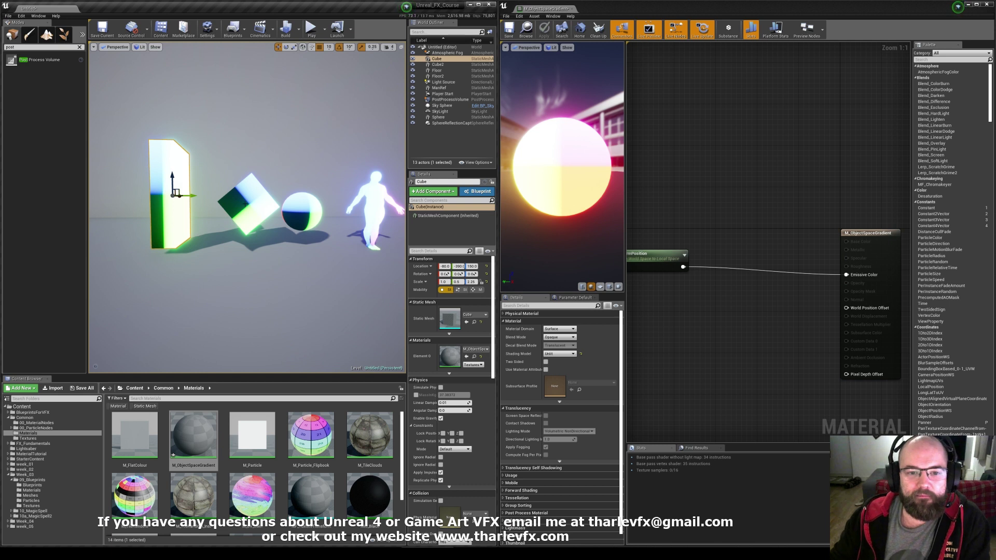
click(305, 208)
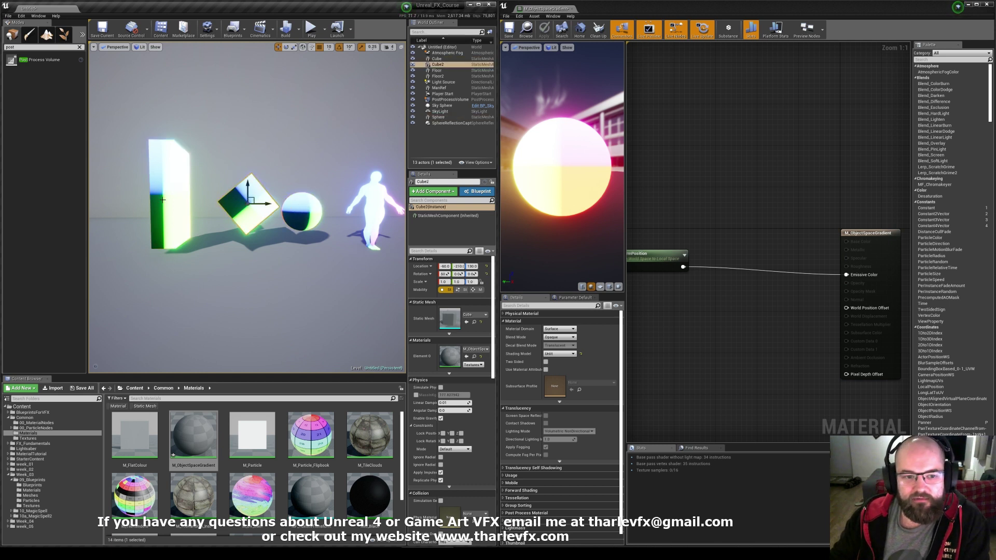
click(182, 187)
click(80, 47)
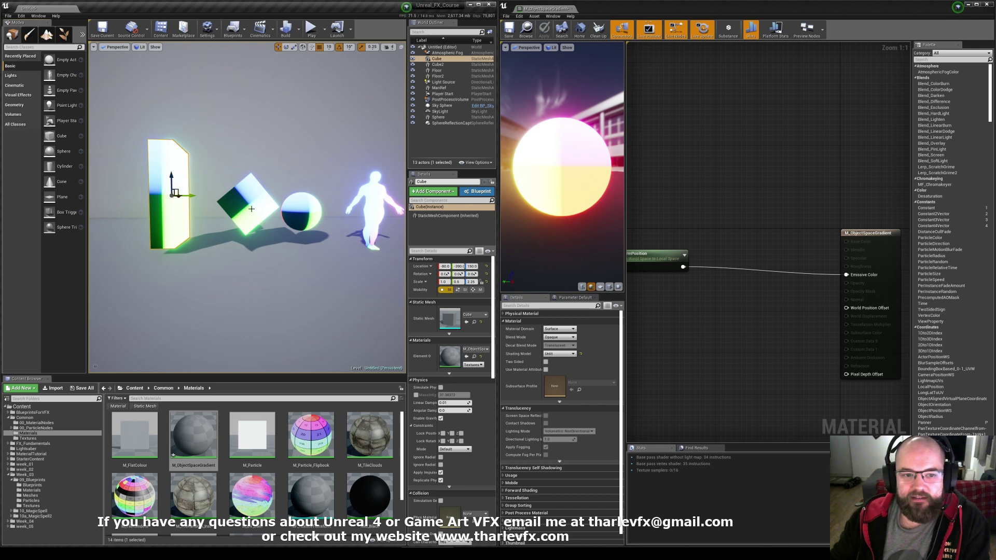
- Select the ManRef mesh and inspect its local-space colours around the pivot from several angles
click(366, 218)
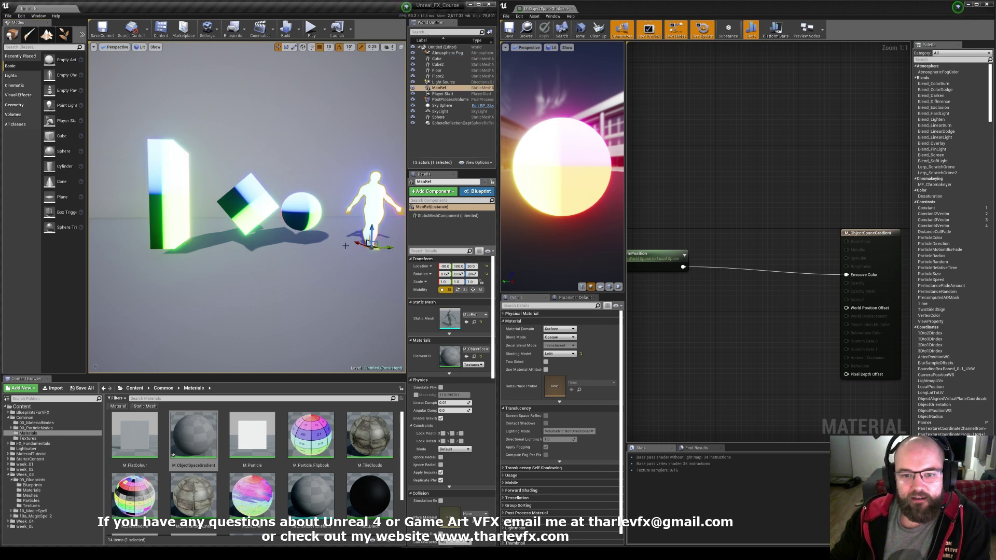
key(f)
alt+drag(366, 218, 390, 150)
alt+drag(238, 156, 232, 245)
right_drag(238, 156, 171, 195)
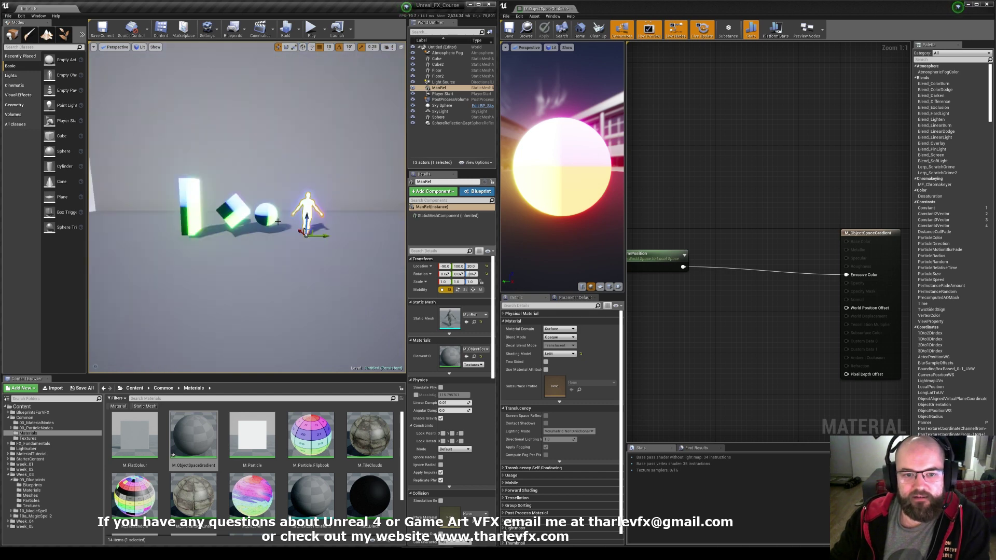
- Feed the TransformPosition output into a new Divide node and connect a new scalar parameter to its B input
alt+drag(238, 194, 254, 182)
alt+right_drag(254, 182, 285, 181)
alt+drag(270, 213, 259, 214)
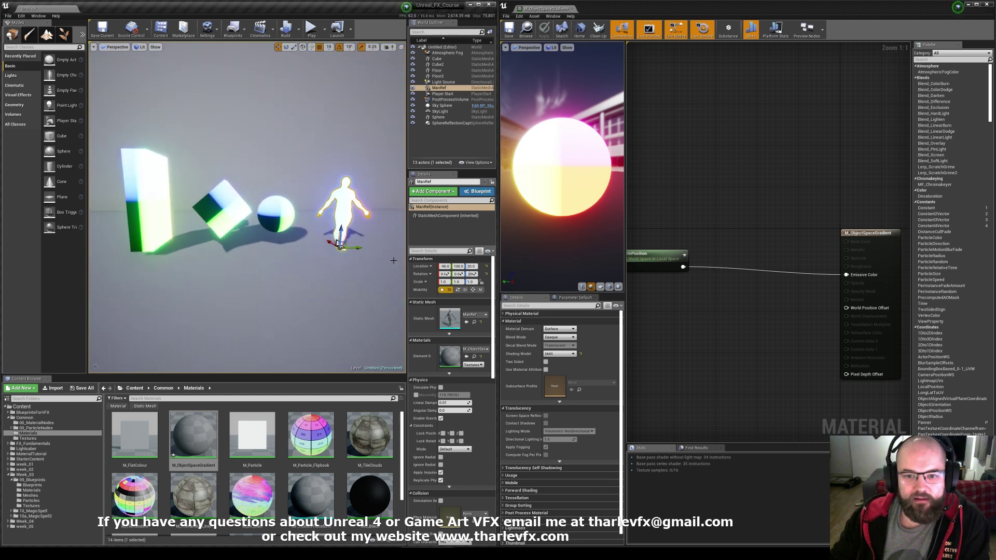
drag(683, 267, 690, 313)
text(div)
key(Return)
click(666, 303)
key(s)
click(667, 302)
- Drive Emissive Color with the Divide result, raise the Param default value above zero and apply the material
drag(736, 279, 851, 273)
click(678, 172)
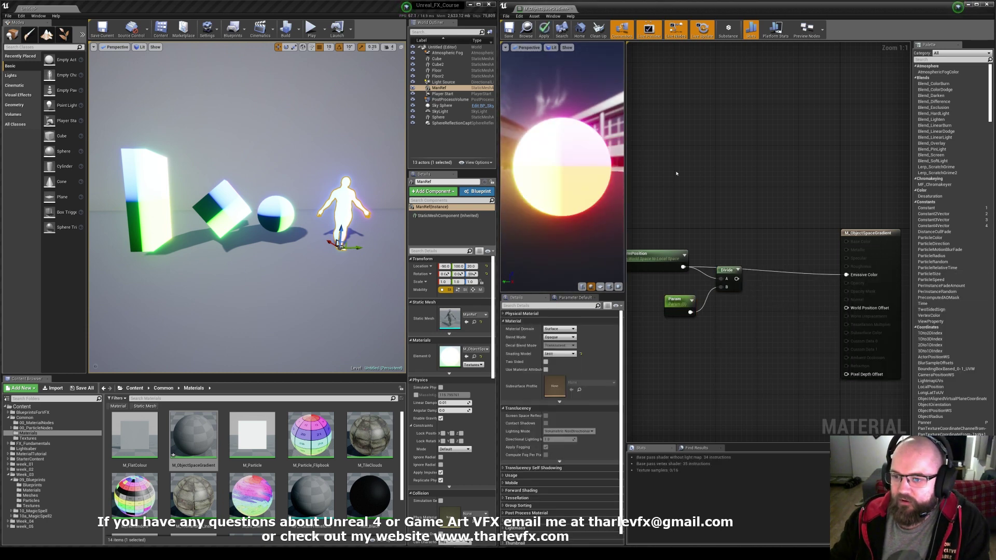
drag(737, 279, 847, 275)
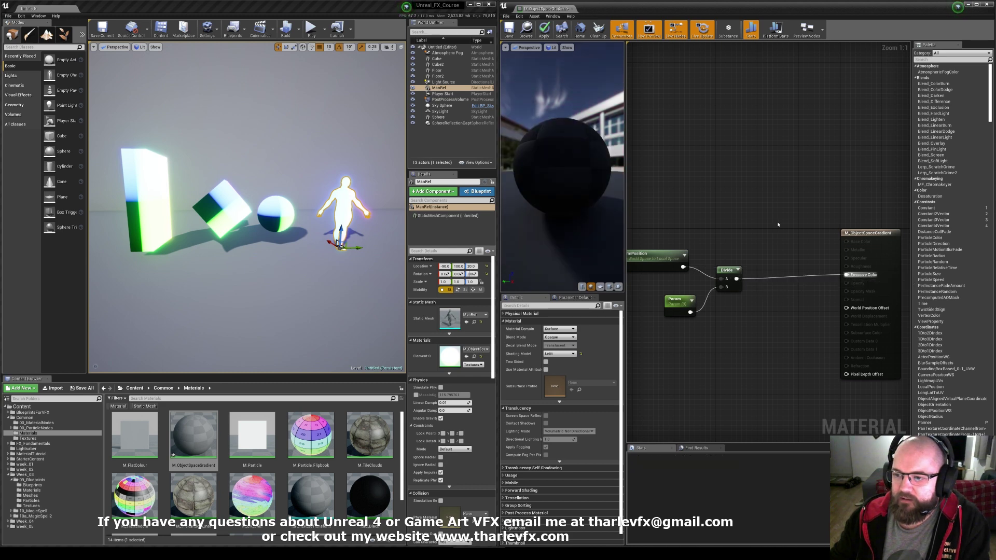
click(544, 30)
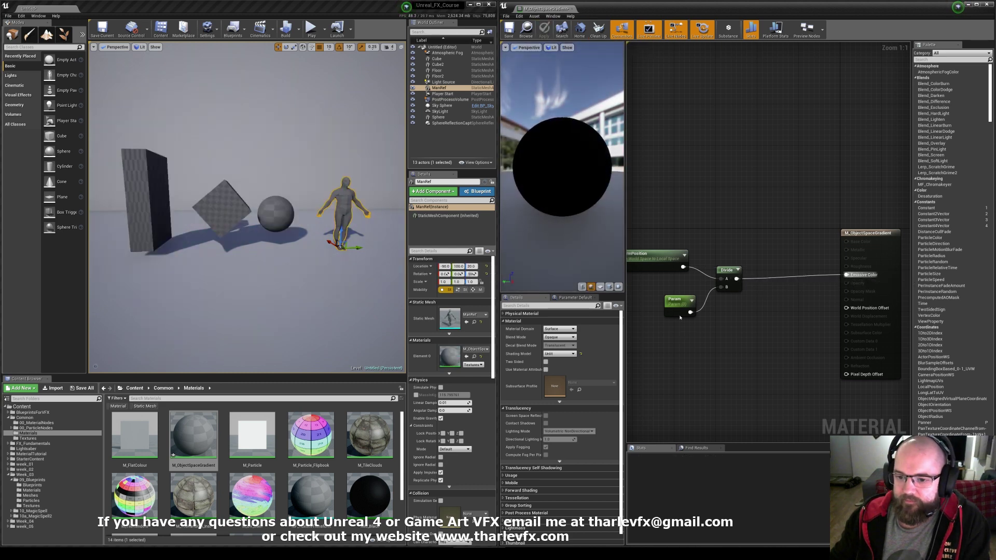
click(677, 300)
drag(560, 357, 601, 357)
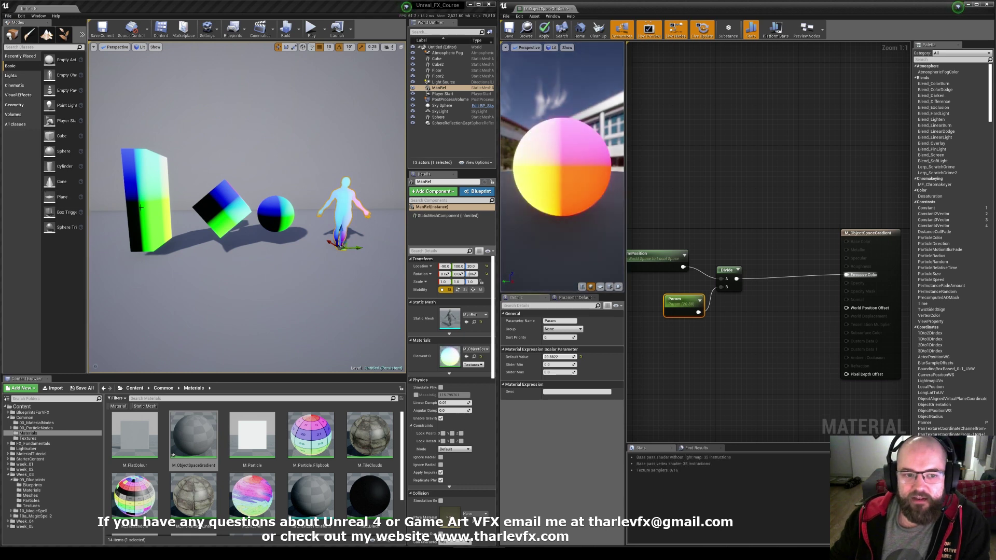
- Delete the Divide and Param nodes from the material graph
click(738, 339)
drag(738, 339, 691, 286)
key(Delete)
right_drag(690, 286, 766, 291)
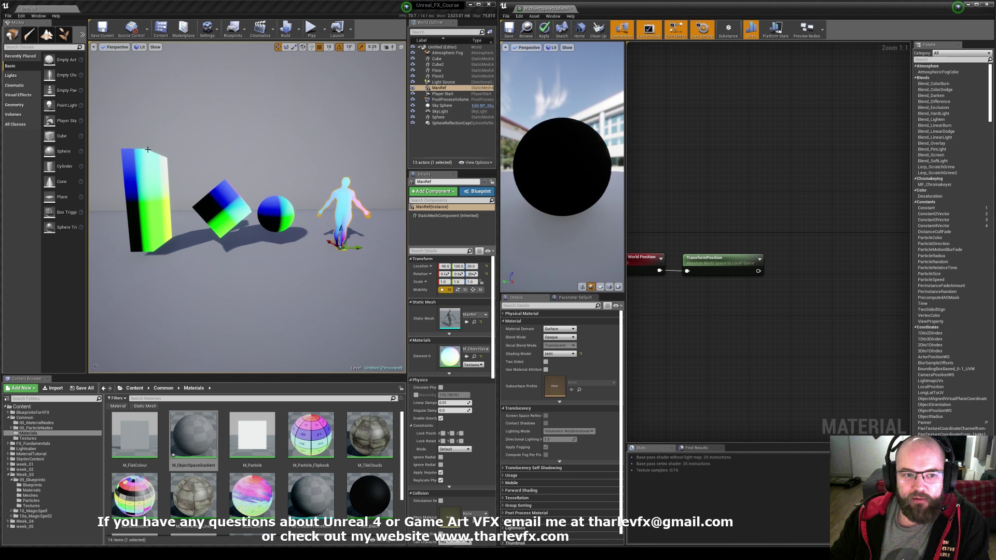
- Scale the tall box wider along its Y axis until it is roughly square from the front, and clear the selection
click(149, 201)
key(r)
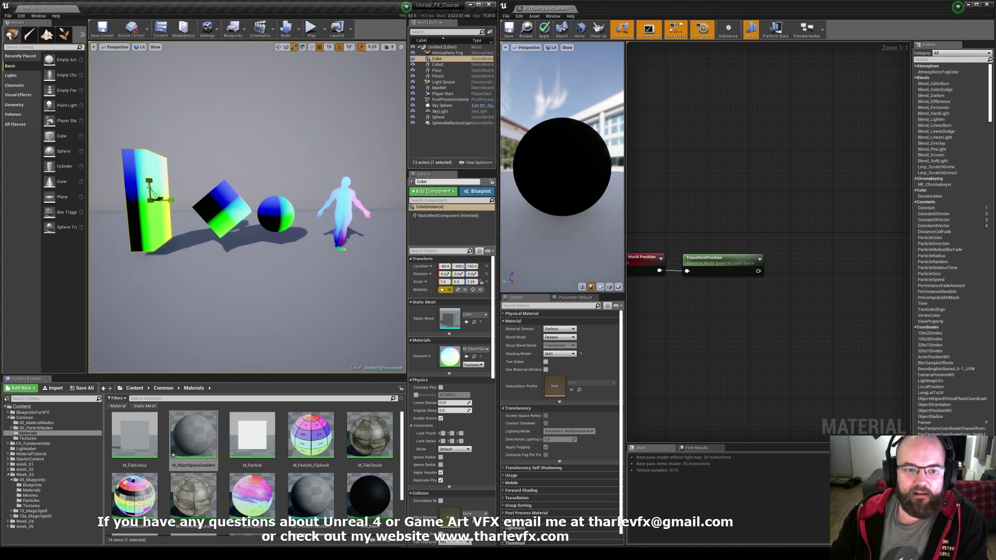
drag(173, 203, 126, 155)
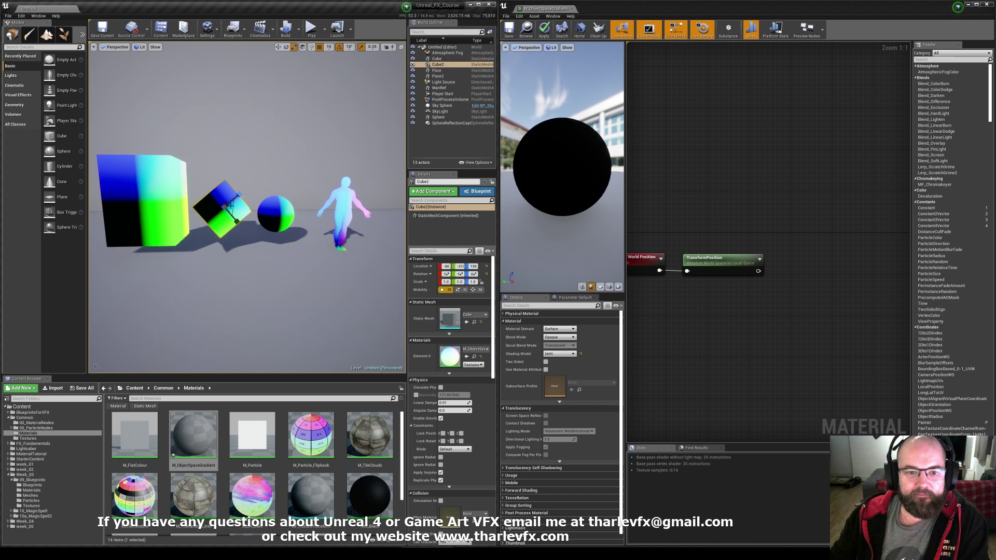
key(Escape)
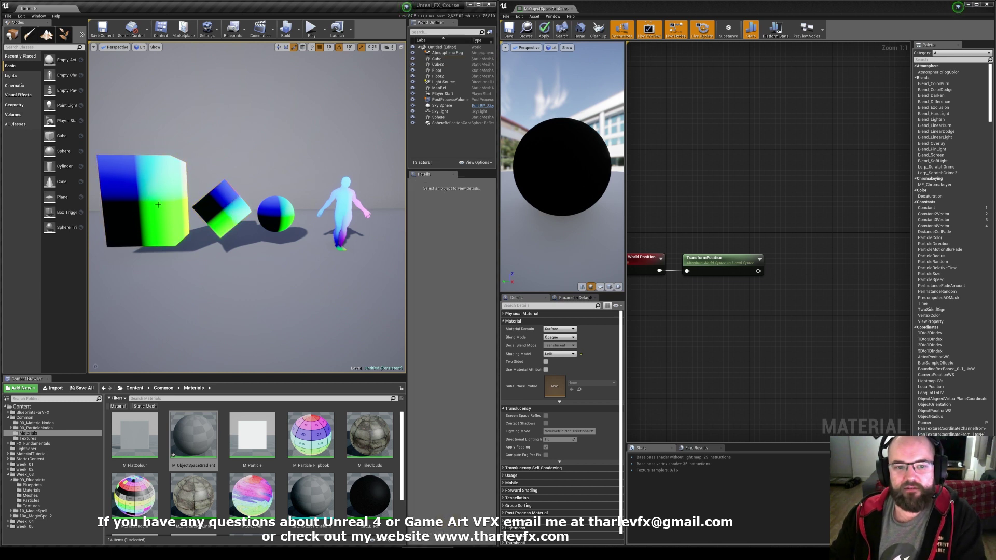
- Add an ObjectLocalBounds node below Absolute World Position in the material graph
click(738, 297)
key(Home)
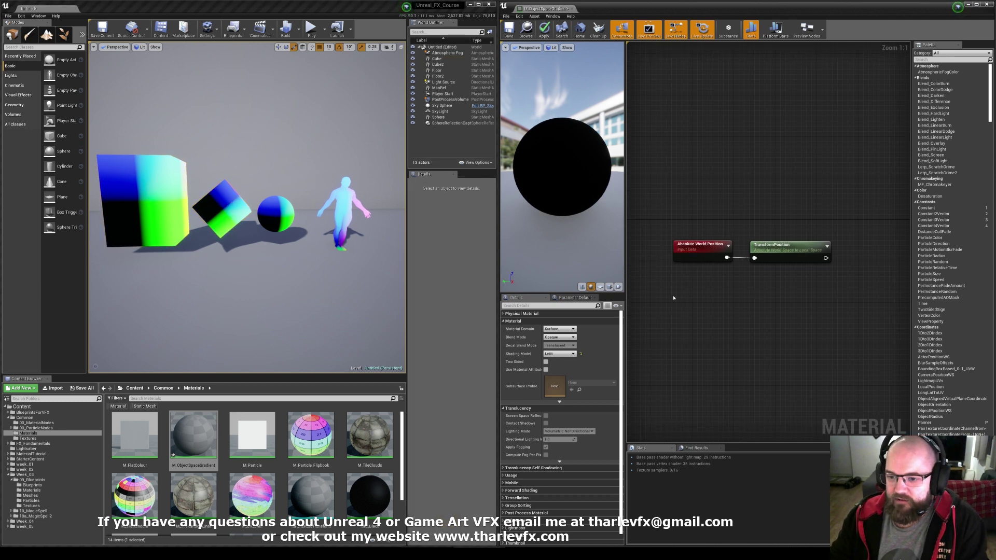
right_click(673, 298)
text(obj)
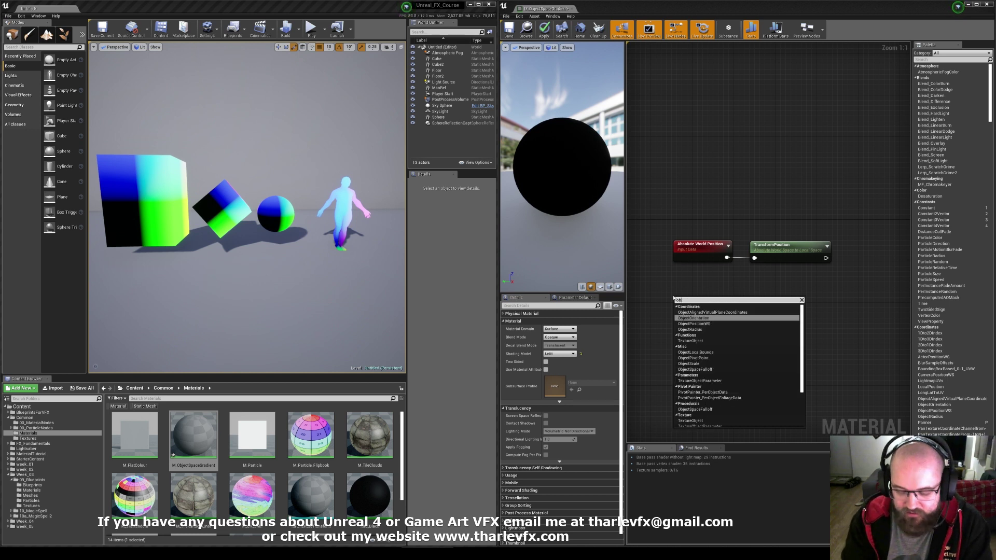
text( loc)
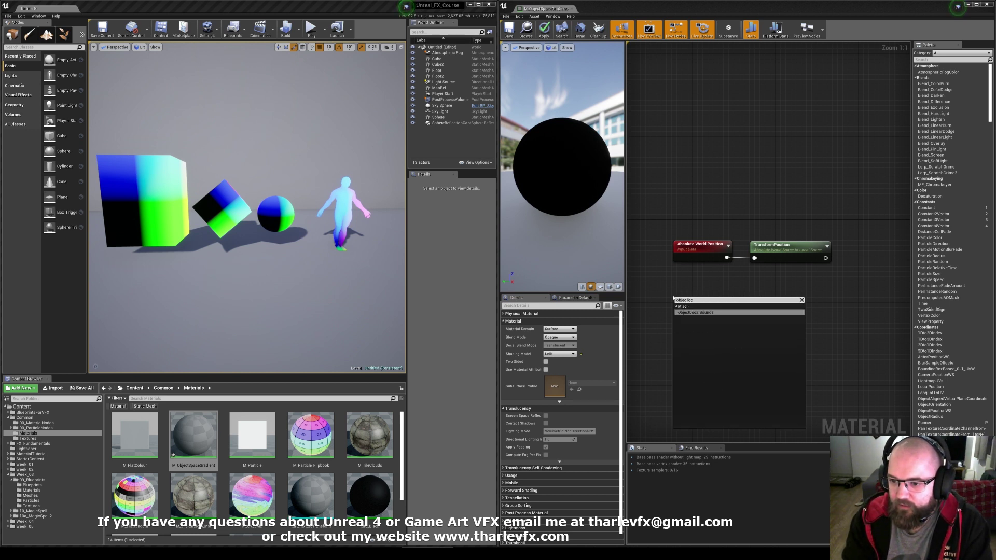
key(Return)
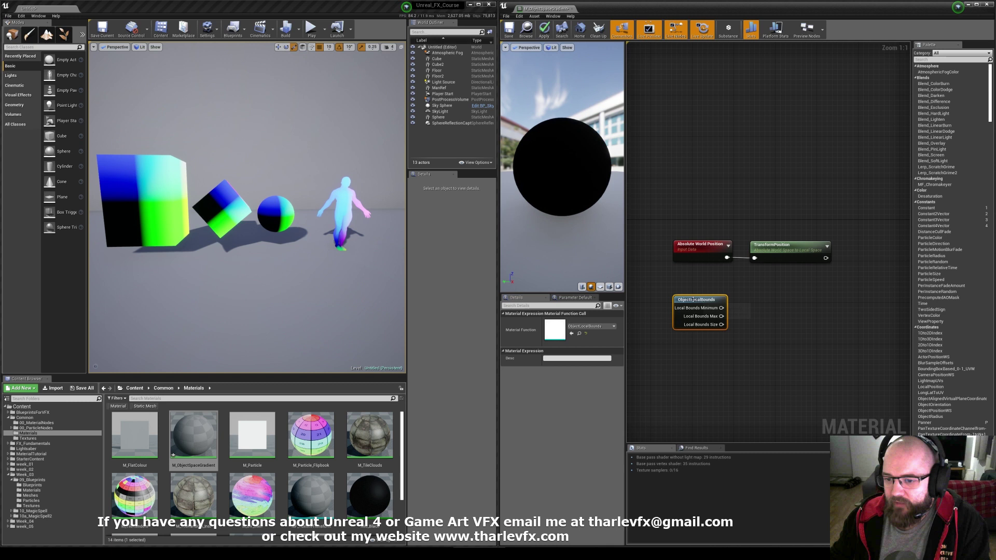
- Open the ObjectLocalBounds function and examine its Local Bounds Minimum code against the sphere and the large box in the level
click(680, 292)
double_click(701, 300)
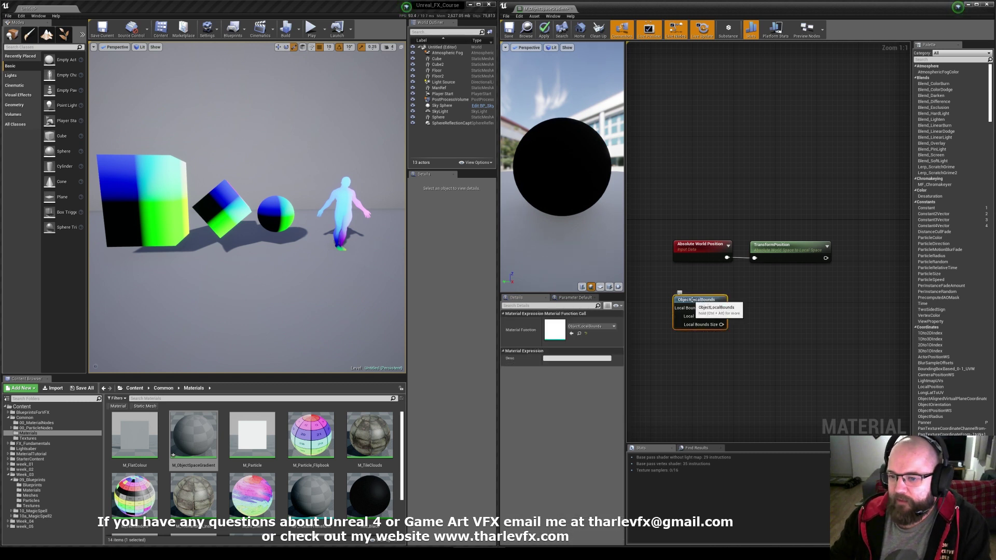
right_drag(635, 258, 814, 286)
click(747, 278)
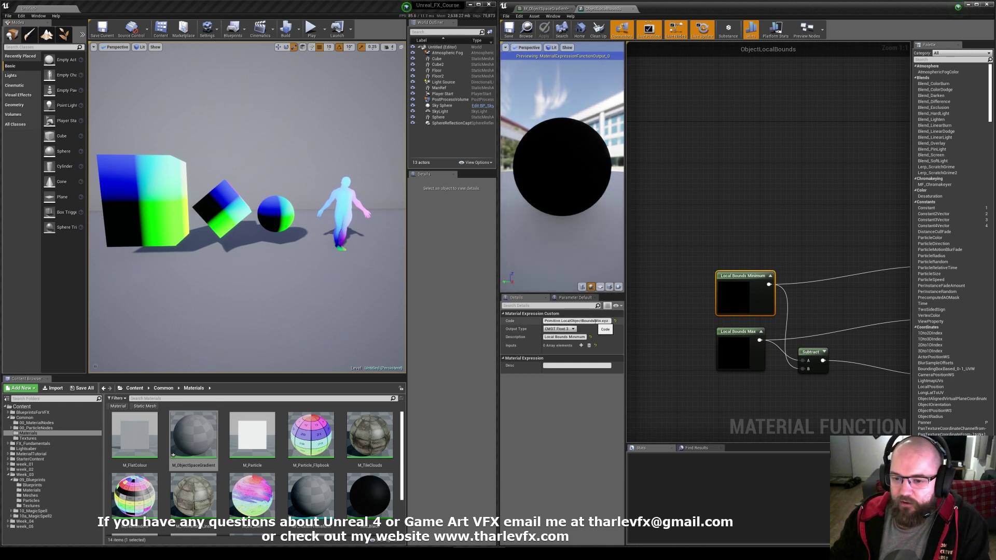
click(668, 276)
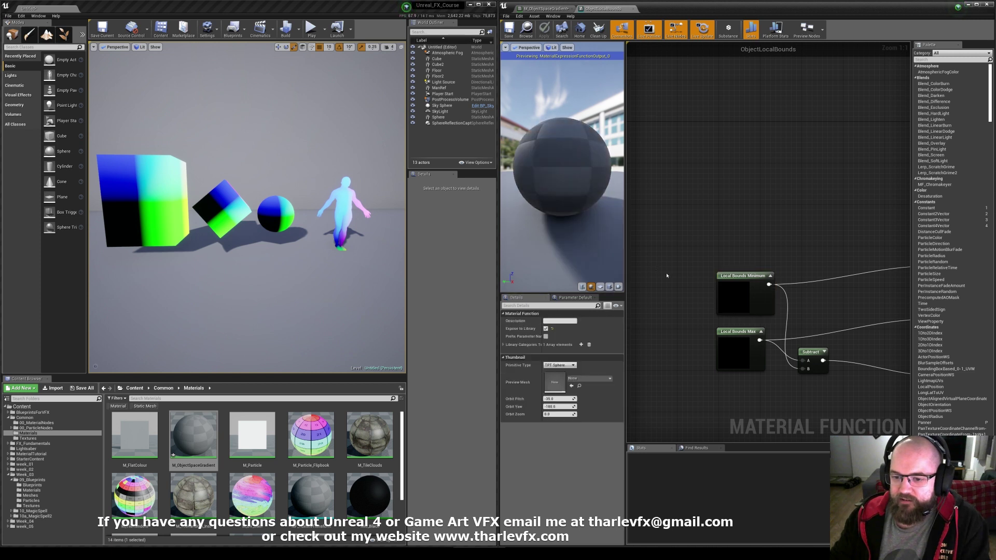
click(287, 207)
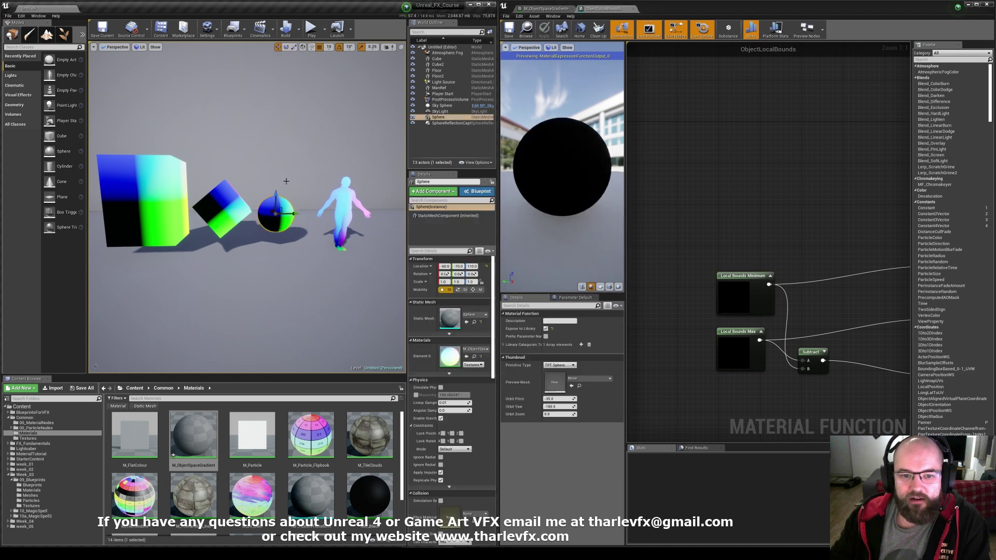
click(169, 201)
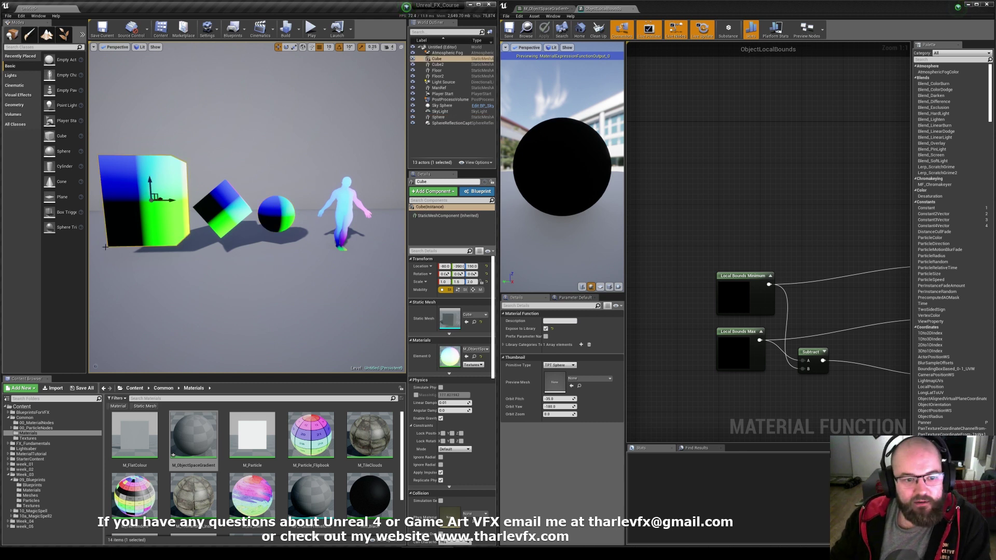
mouse_move(105, 247)
right_down()
mouse_move(141, 246)
mouse_move(105, 247)
right_up()
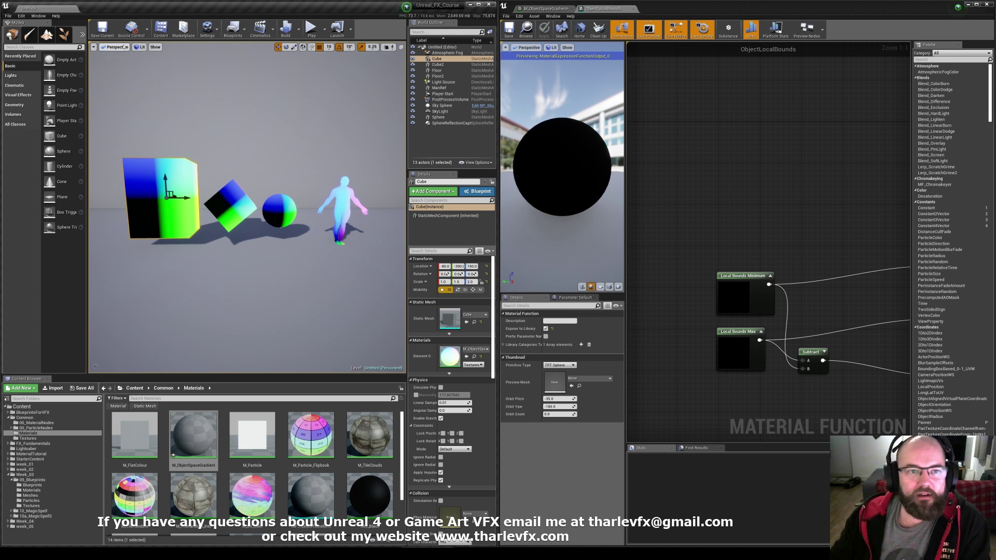
- Examine the Local Bounds Max, Subtract and output nodes of ObjectLocalBounds, and close the function without applying changes
click(737, 352)
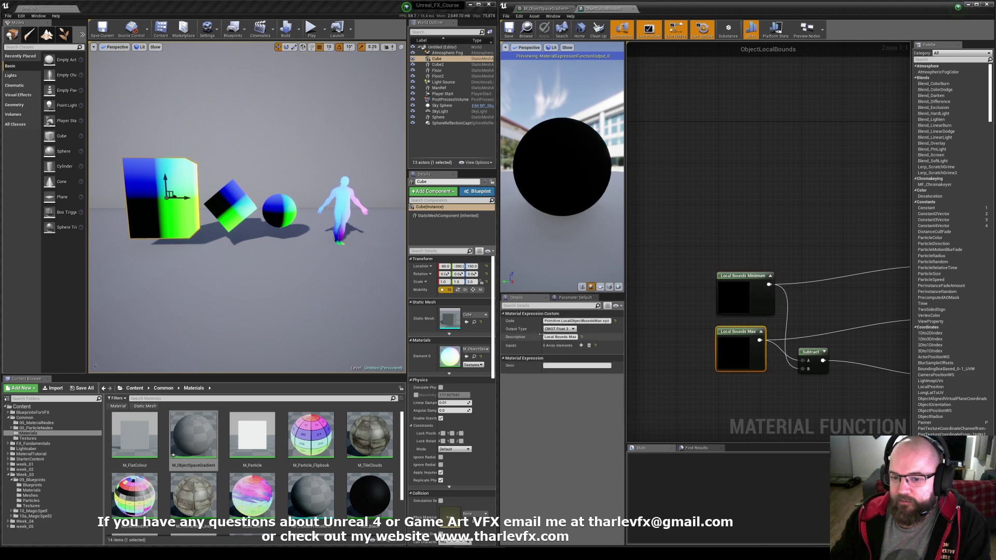
right_drag(783, 364, 752, 333)
click(752, 334)
drag(779, 322, 788, 268)
right_drag(849, 274, 768, 276)
click(859, 311)
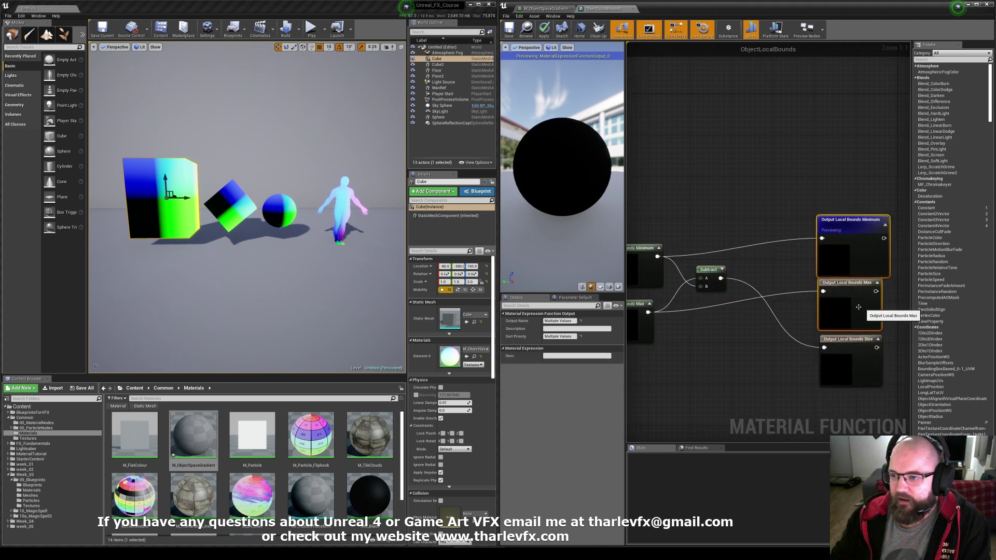
click(859, 362)
right_drag(707, 264, 737, 267)
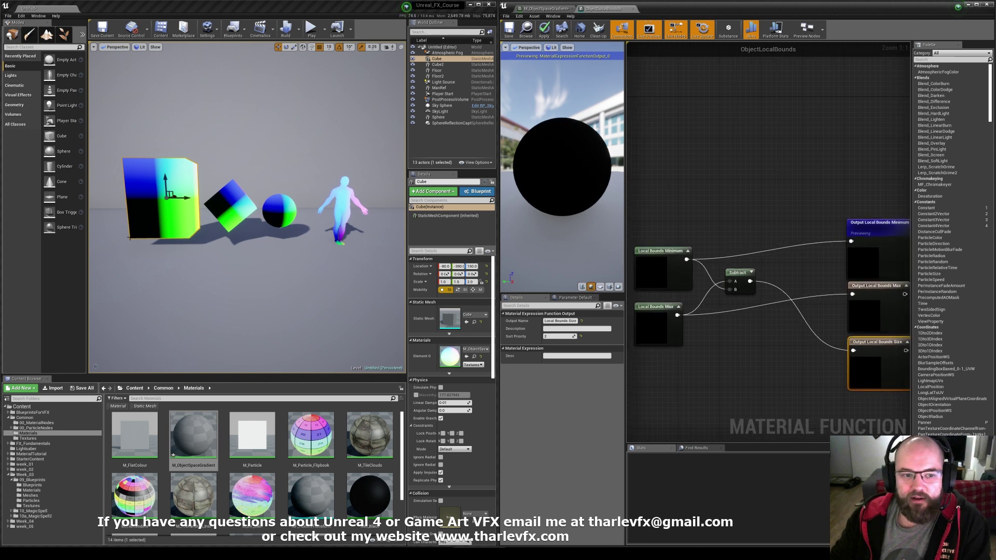
click(697, 181)
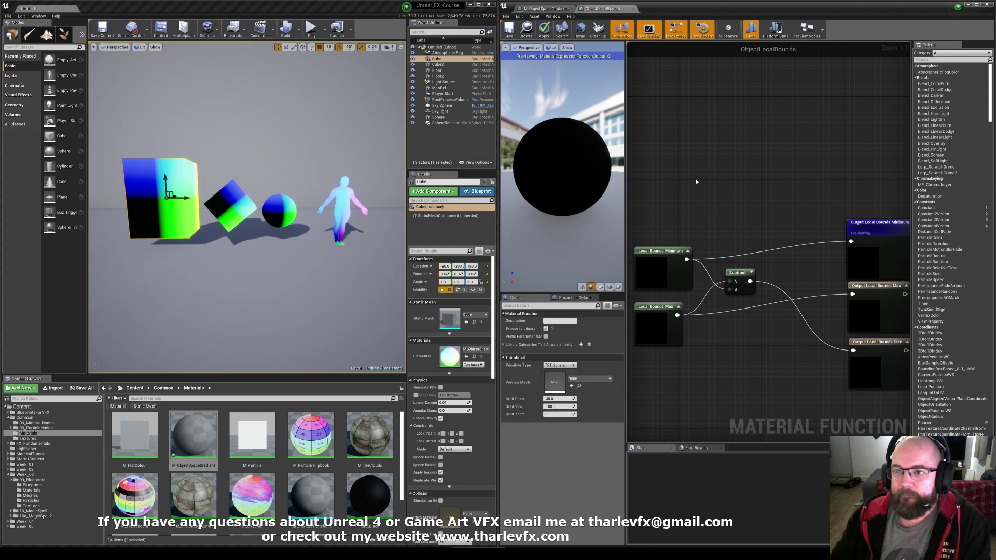
click(623, 9)
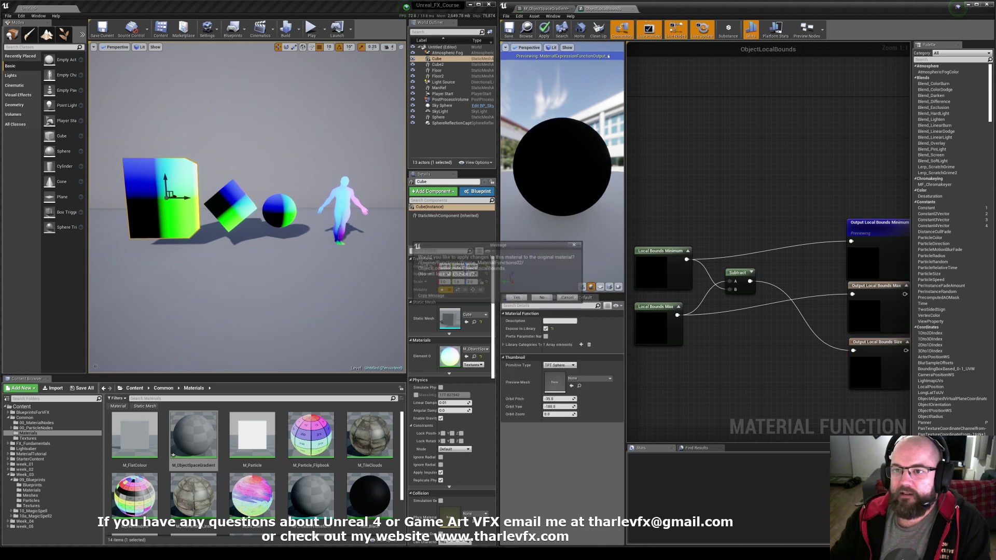
click(544, 299)
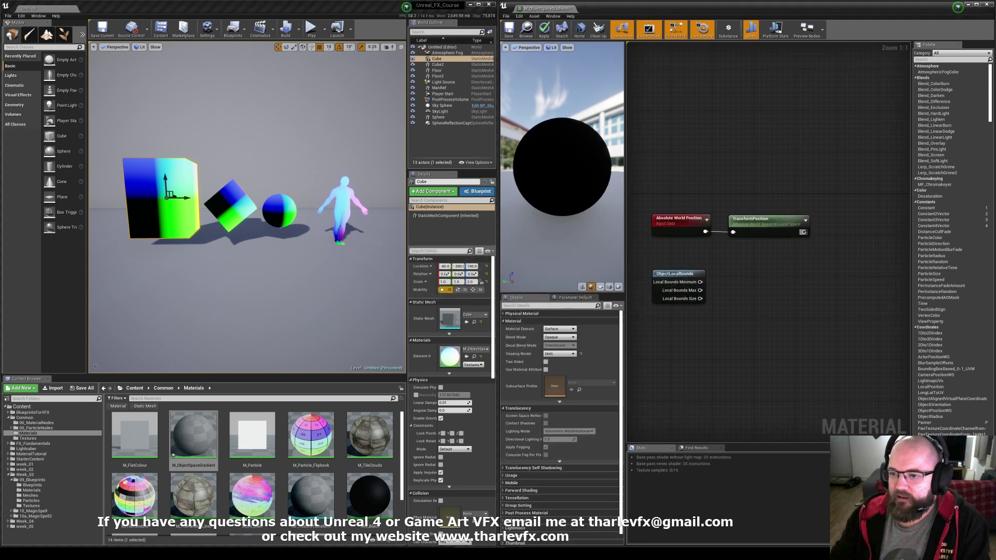
- Divide the TransformPosition output by Local Bounds Size with a new Divide node and connect the result to Emissive Color
drag(803, 232, 836, 256)
text(/)
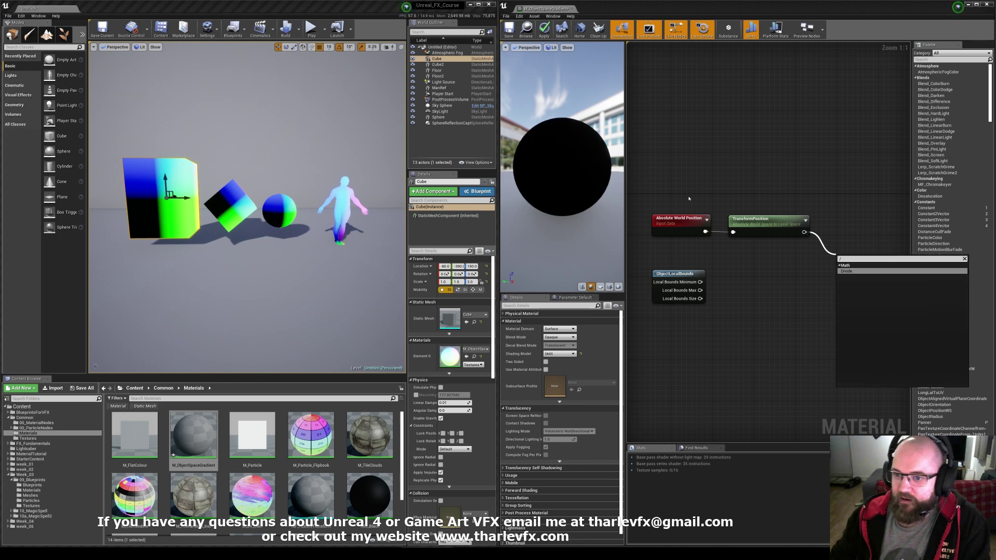
key(Return)
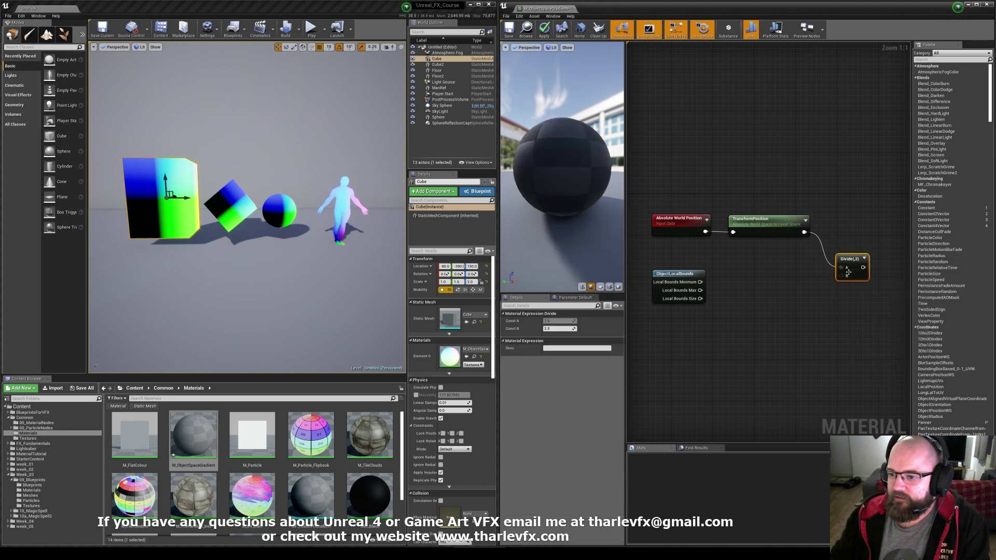
drag(841, 276, 700, 299)
click(652, 112)
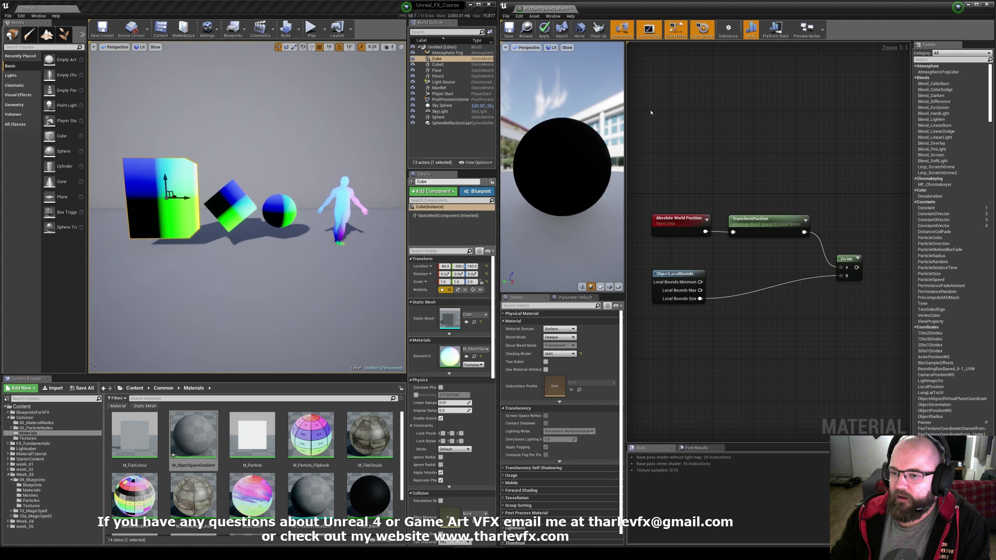
right_drag(878, 179, 748, 183)
drag(853, 238, 728, 254)
click(726, 237)
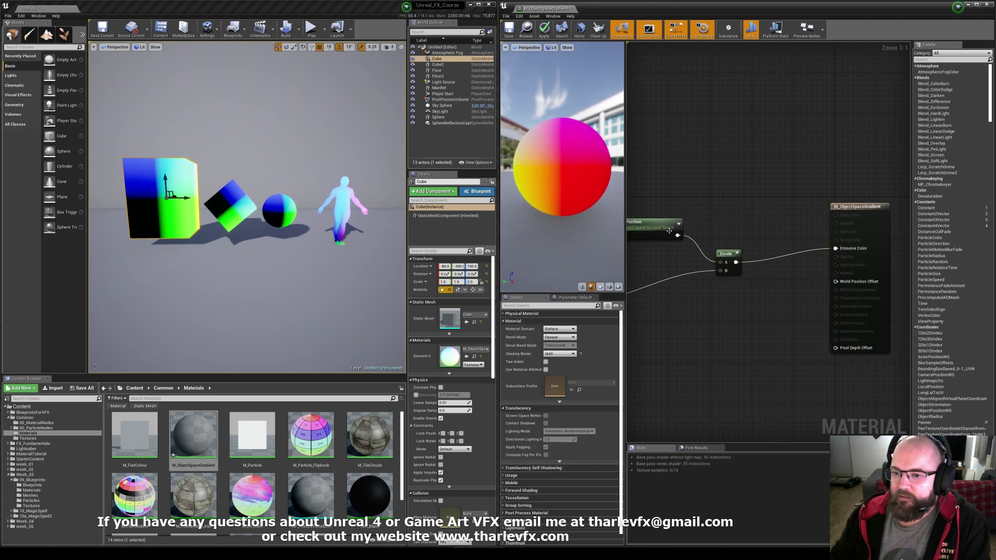
- Connect TransformPosition directly to Emissive Color and apply the material to show the undivided colours in the level
drag(677, 235, 836, 249)
click(543, 29)
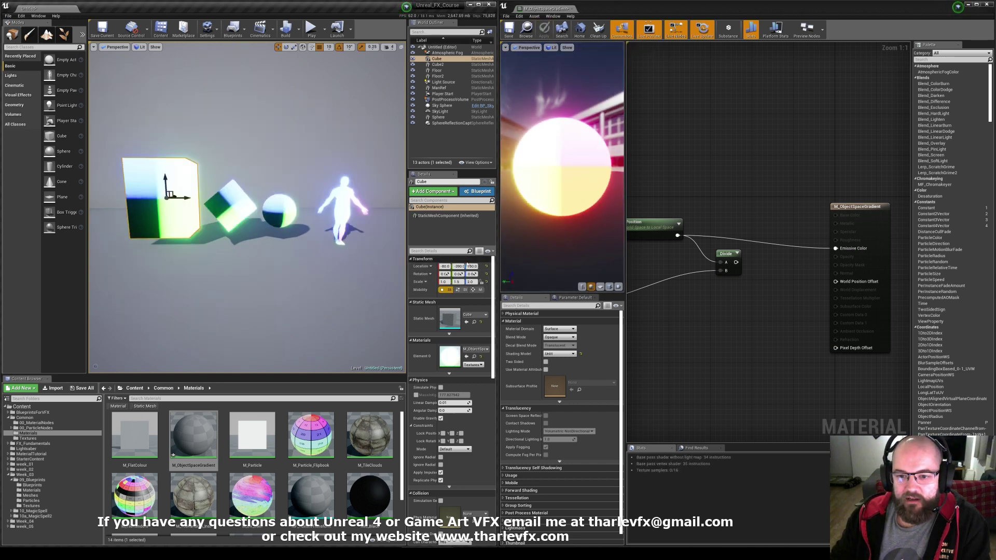
- Reconnect the Divide output to Emissive Color, apply the material and compare the gradients across the level's meshes
drag(836, 249, 736, 262)
click(544, 29)
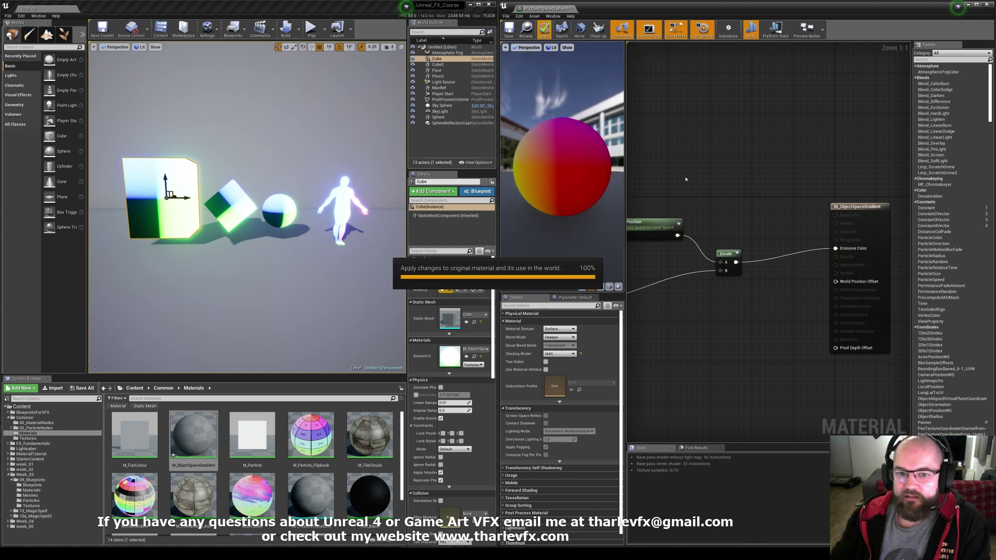
right_drag(229, 221, 225, 209)
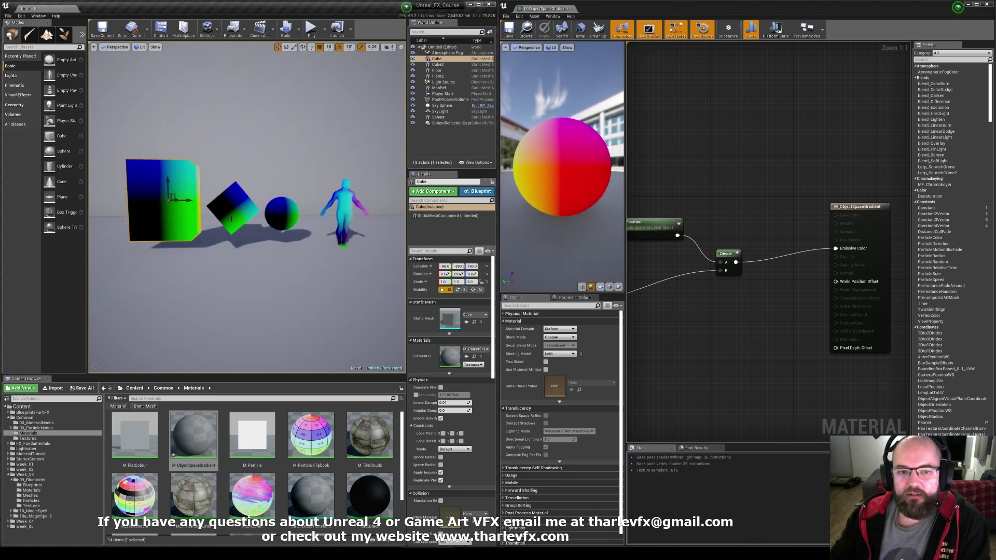
key(Escape)
mouse_move(148, 182)
right_down()
mouse_move(160, 183)
mouse_move(148, 182)
right_up()
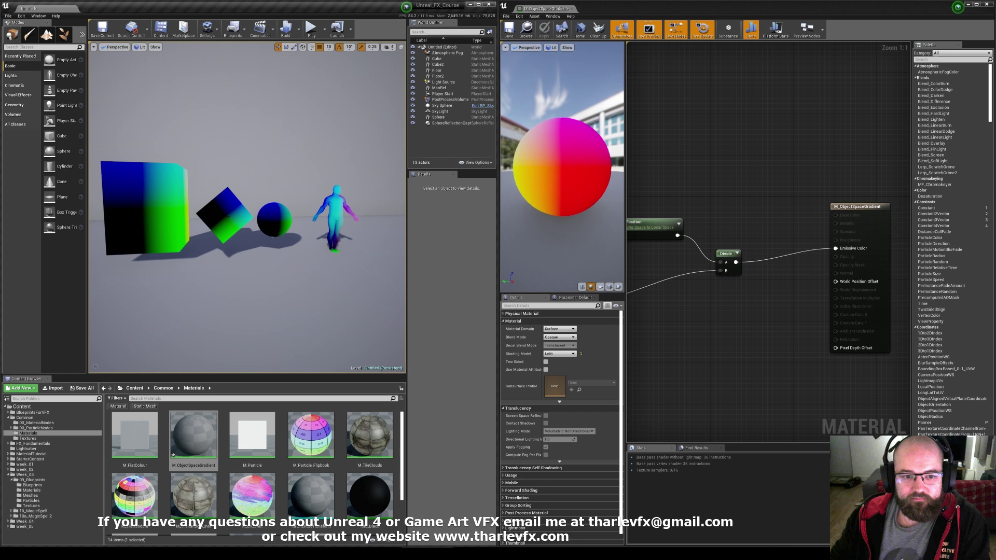
right_drag(228, 217, 213, 209)
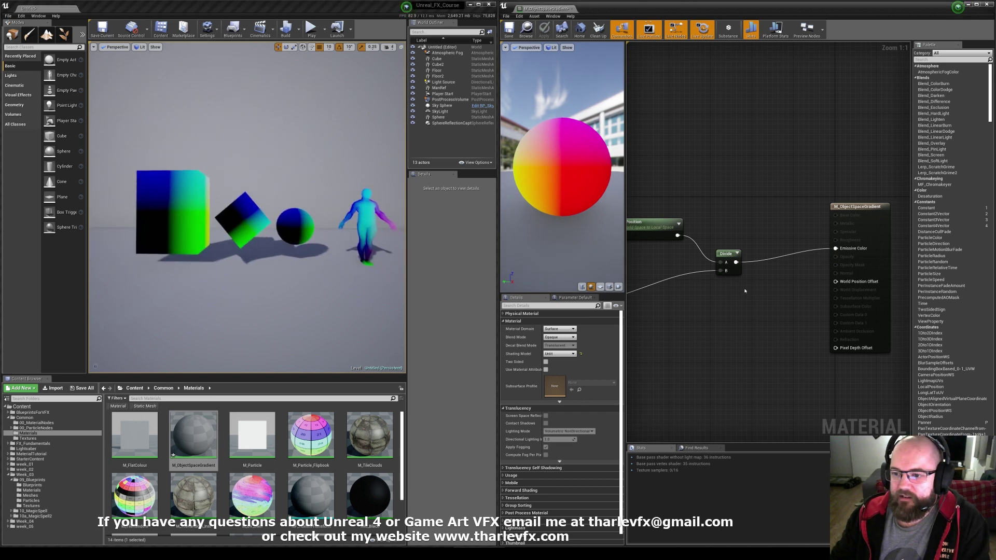
- Mask the Divide output to the B channel only, connect the mask to Emissive Color and apply the material
drag(736, 262, 773, 261)
text(mask)
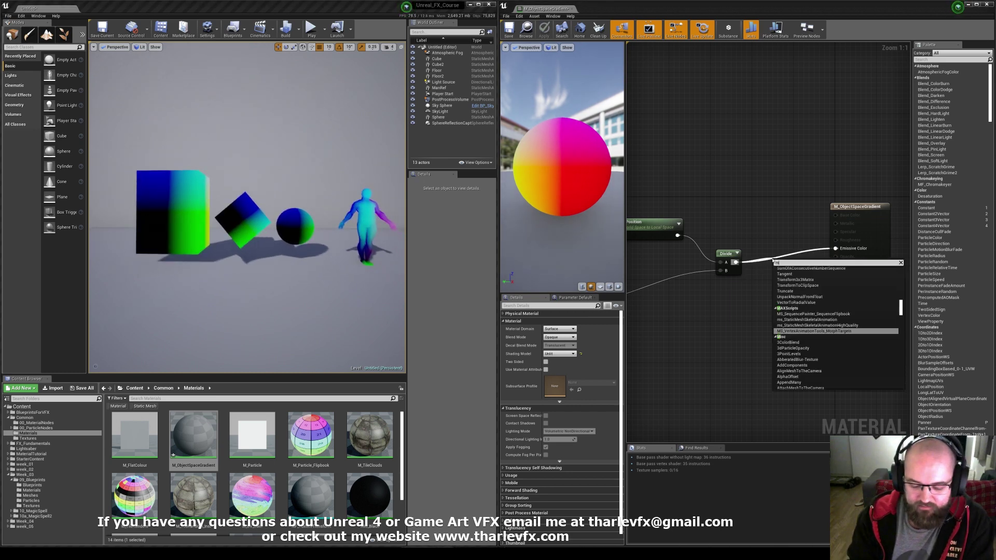
key(Return)
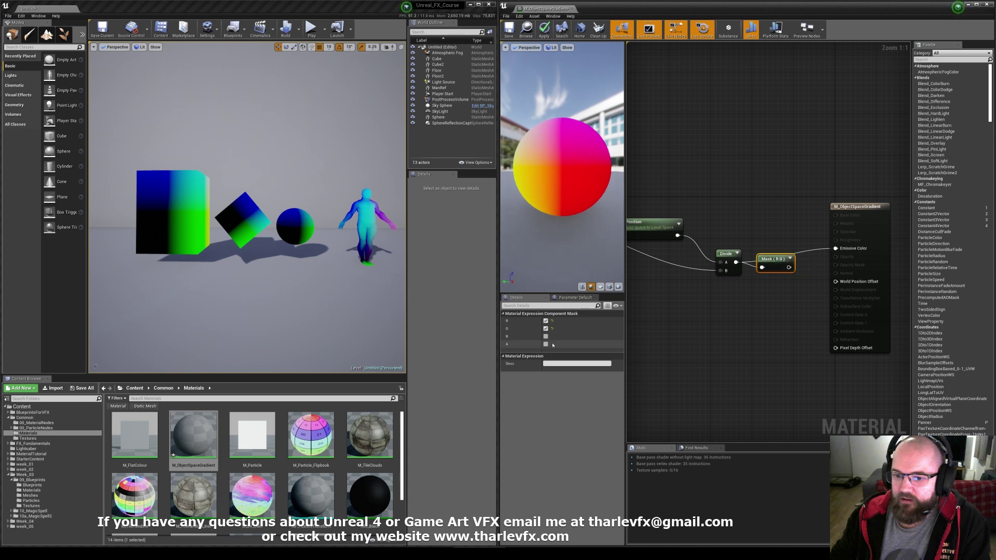
click(545, 321)
click(545, 328)
click(546, 337)
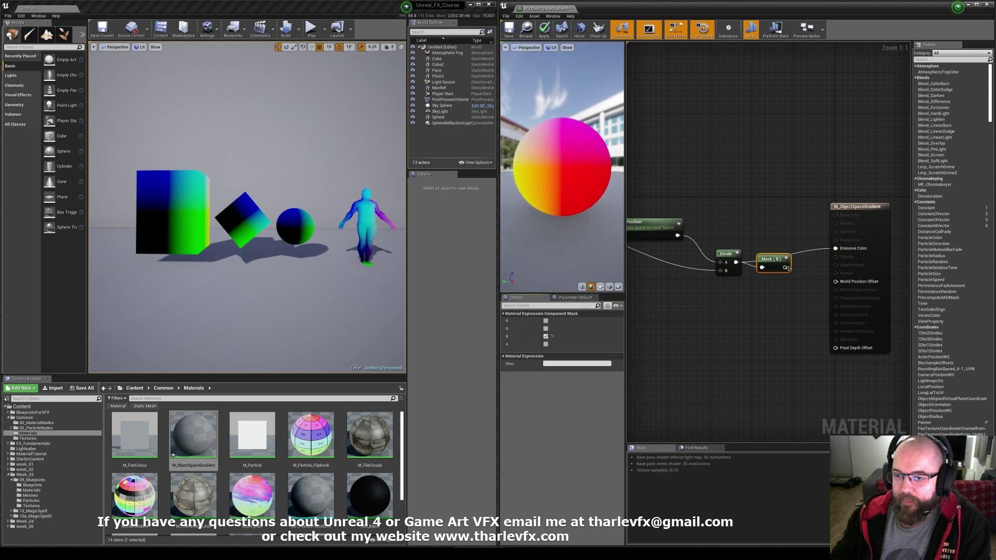
drag(786, 267, 836, 249)
click(801, 231)
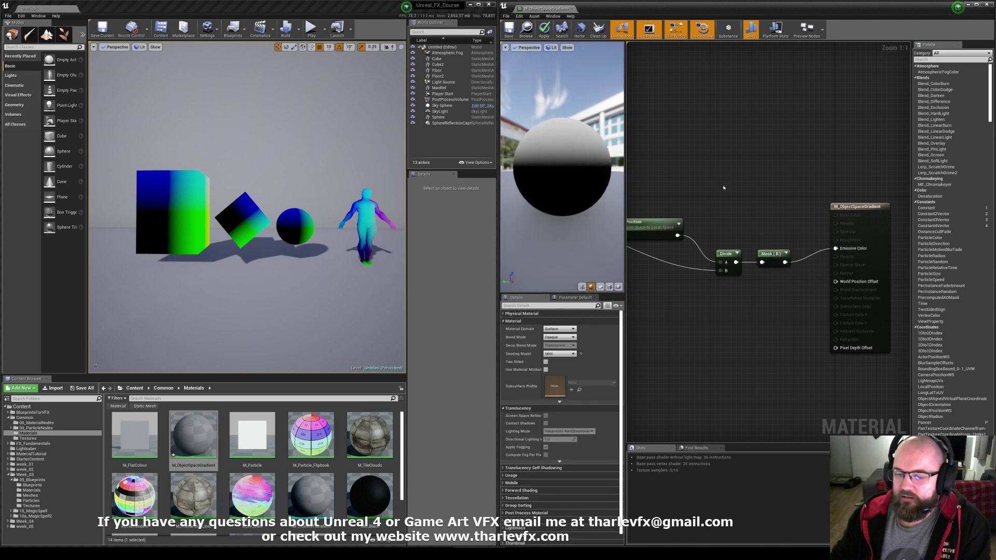
click(545, 30)
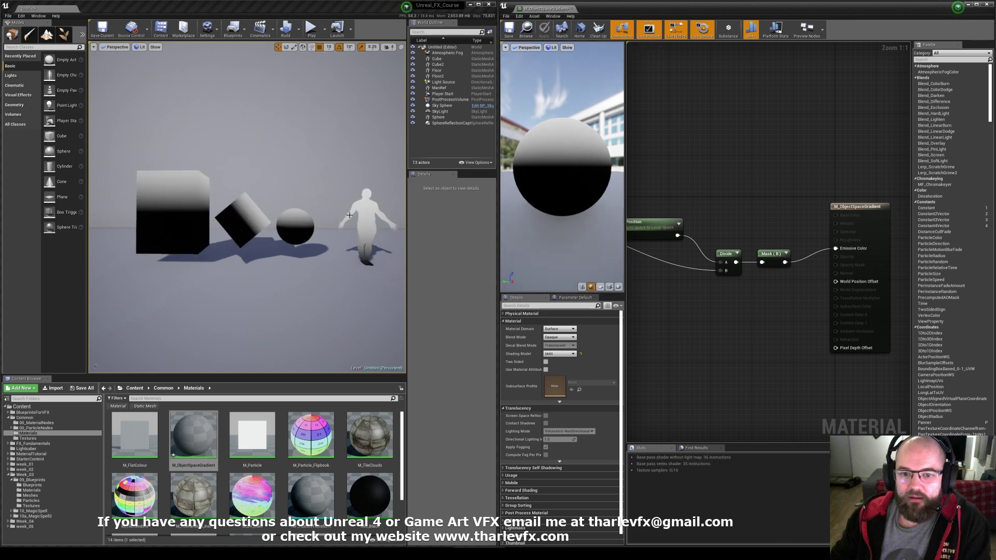
- Examine the masked vertical gradient on the mannequin up close and compare it with the other meshes
click(367, 223)
key(f)
alt+drag(207, 291, 228, 298)
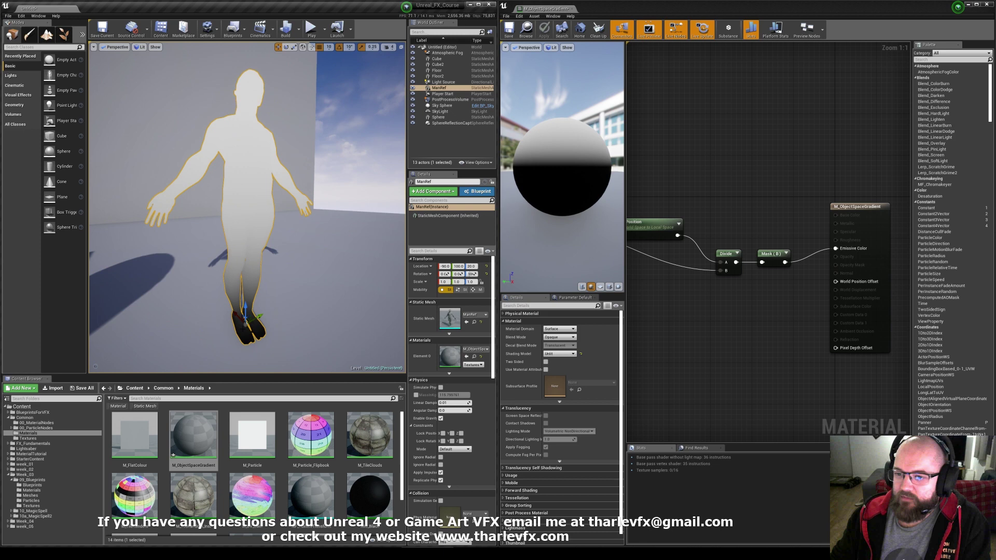
right_drag(286, 325, 297, 339)
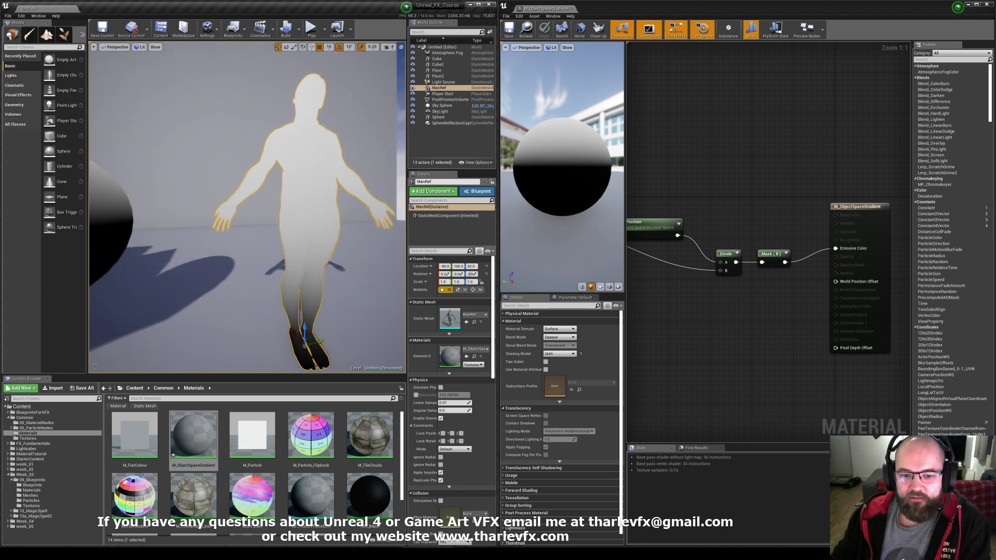
right_drag(312, 175, 255, 177)
key(s)
- Move the ObjectLocalBounds node further below the Absolute World Position node in the material graph
right_drag(732, 177, 835, 188)
click(666, 236)
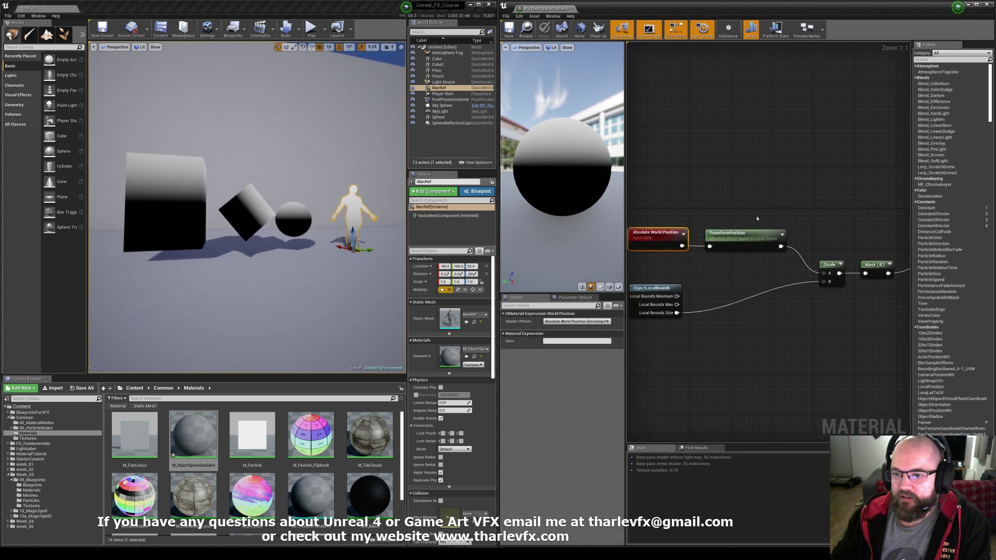
click(719, 239)
right_drag(719, 239, 734, 214)
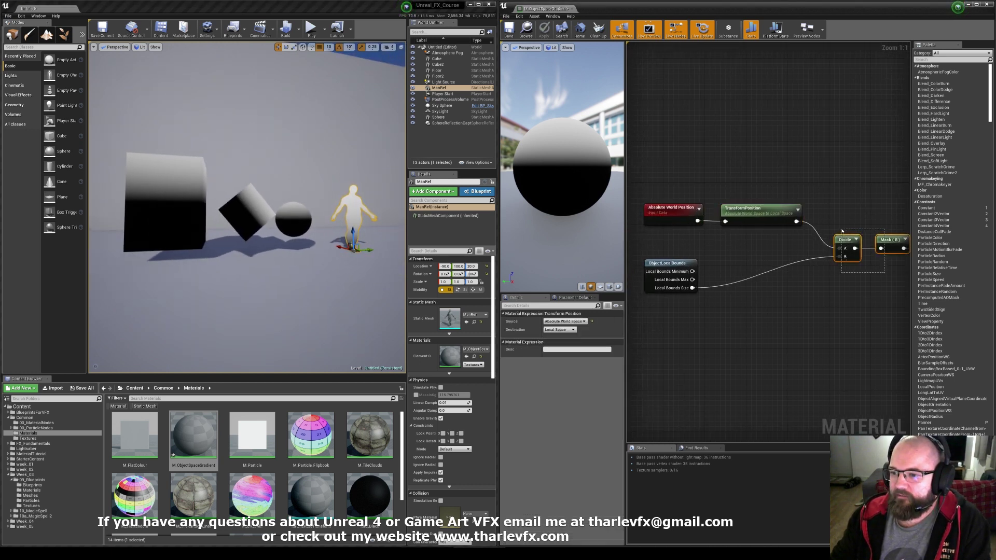
click(670, 263)
drag(672, 263, 671, 282)
click(683, 262)
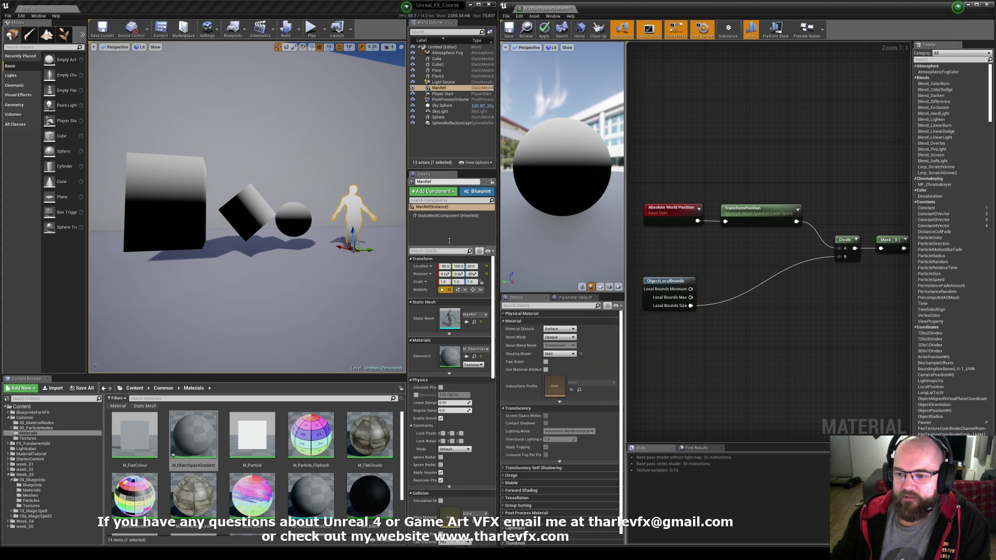
click(295, 220)
click(246, 213)
click(293, 220)
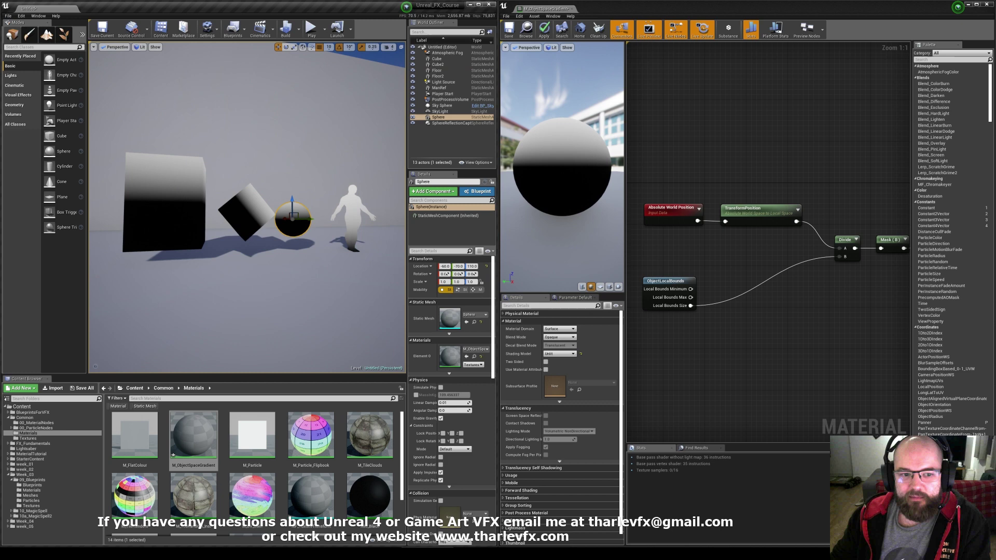
- Shift the nodes before the mask aside and insert an Add node between Divide and the B mask
right_drag(825, 319, 818, 286)
scroll(788, 291, down, 2)
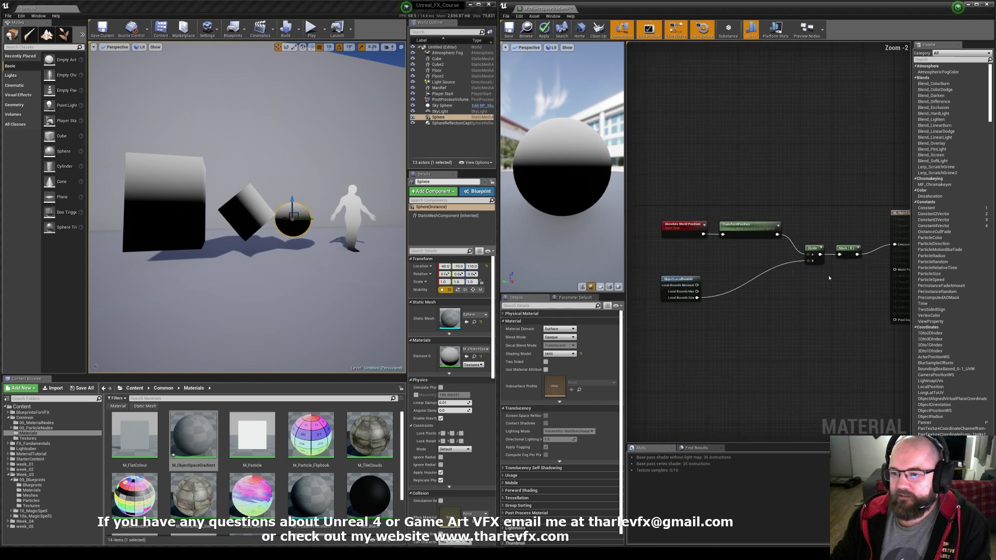
drag(820, 308, 670, 213)
drag(758, 231, 716, 230)
click(747, 245)
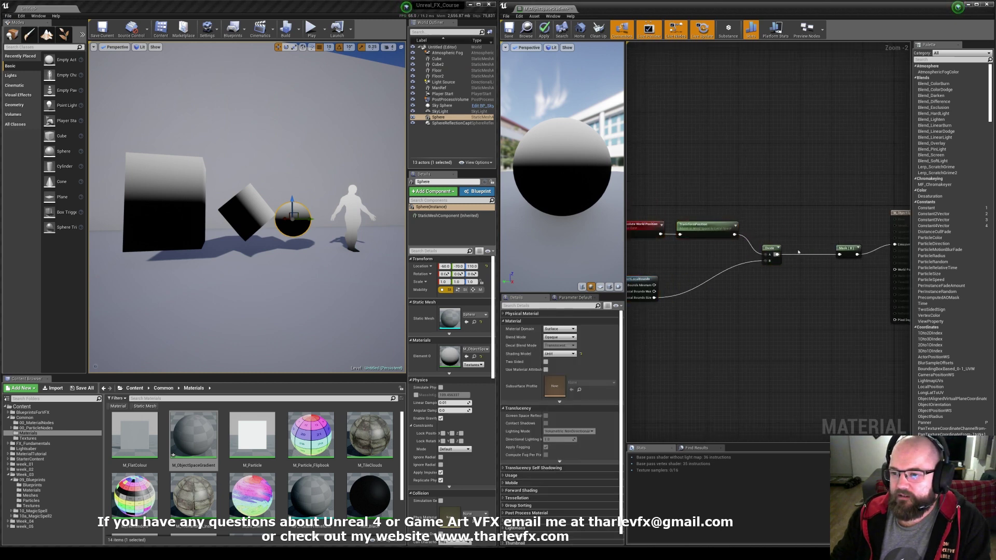
key(a)
click(797, 249)
scroll(807, 266, up, 2)
click(752, 275)
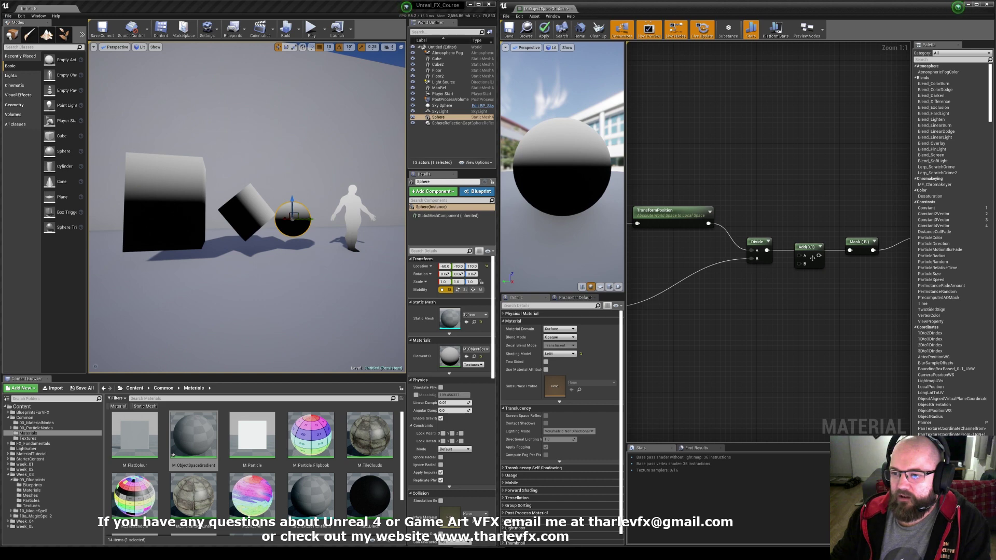
drag(800, 256, 851, 251)
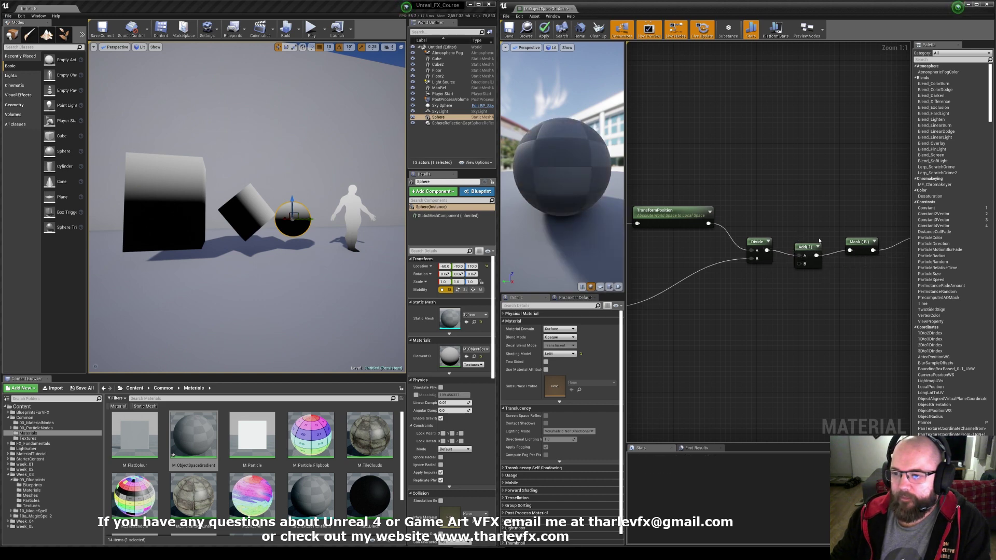
- Set Const B of the Add node to 0.5 and apply the material
click(810, 243)
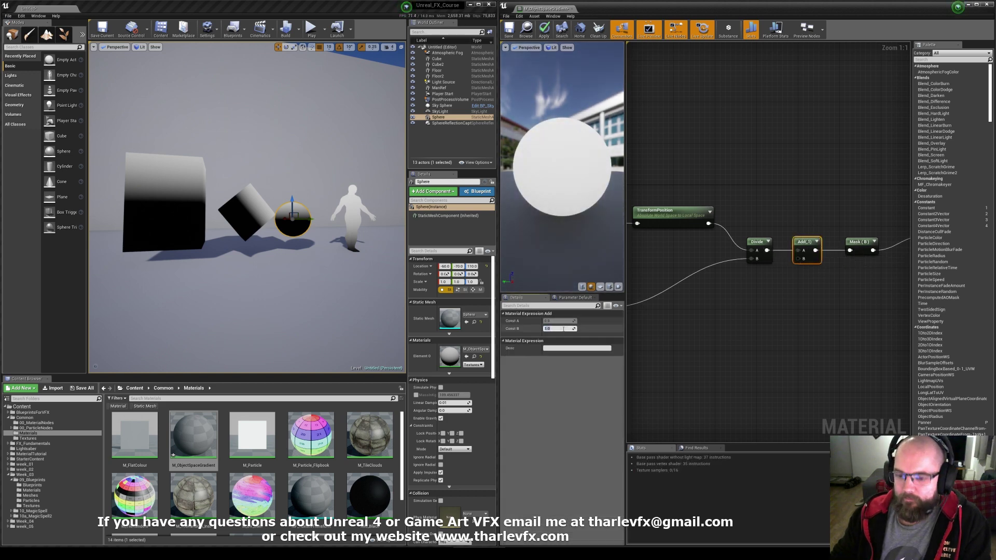
key(Return)
click(778, 164)
click(544, 30)
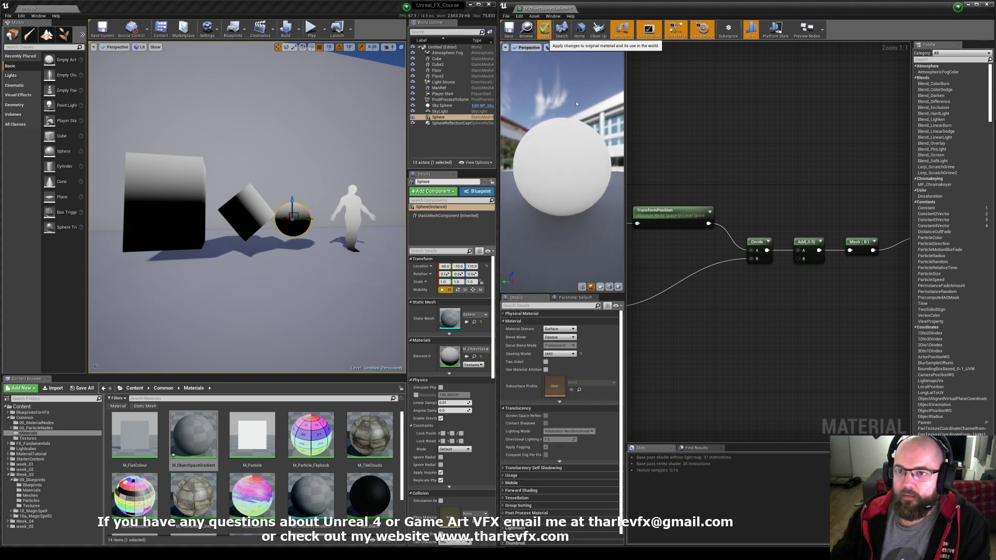
- Compare the offset gradient across the two cubes, the sphere and the mannequin in the level
click(147, 217)
click(248, 215)
click(310, 226)
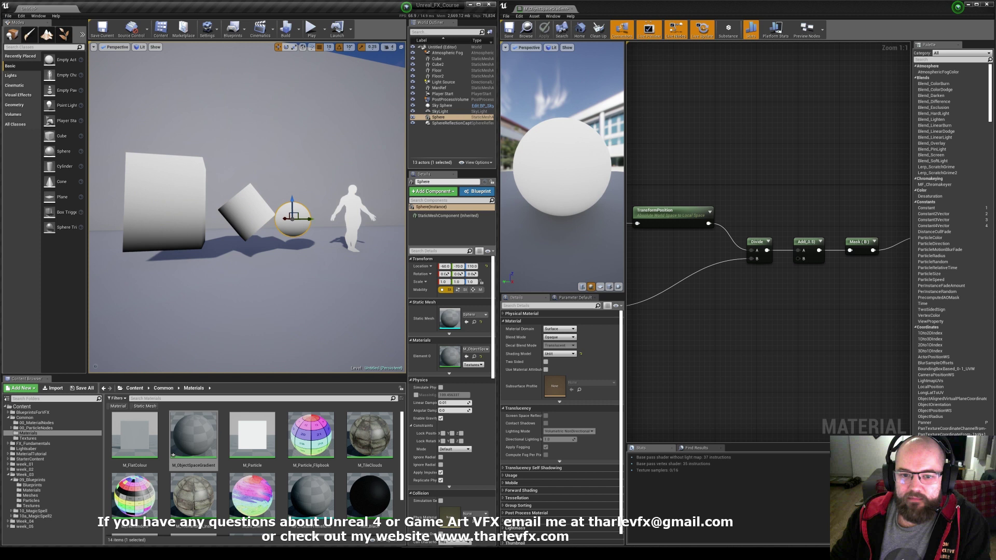
click(349, 229)
click(300, 221)
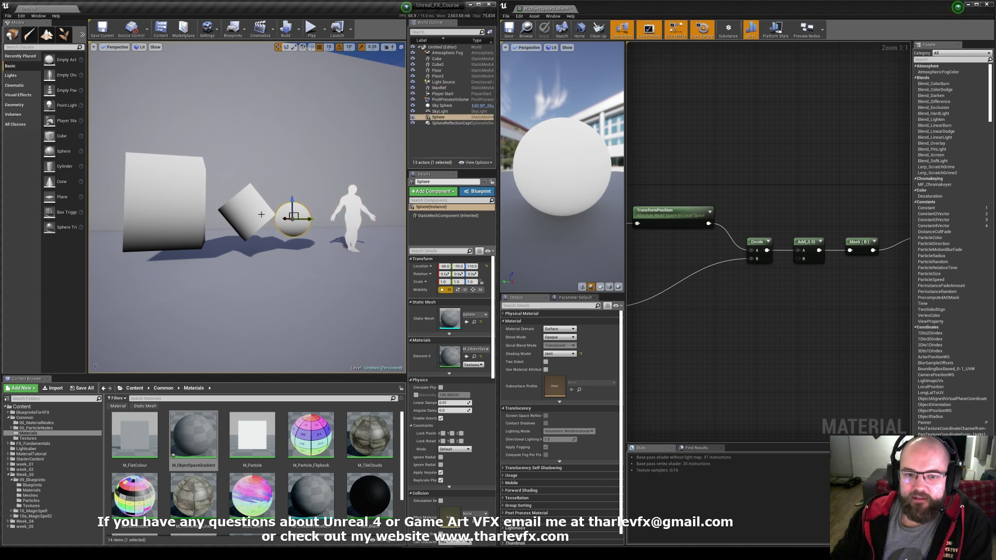
click(247, 212)
click(344, 212)
click(293, 217)
click(247, 213)
click(171, 208)
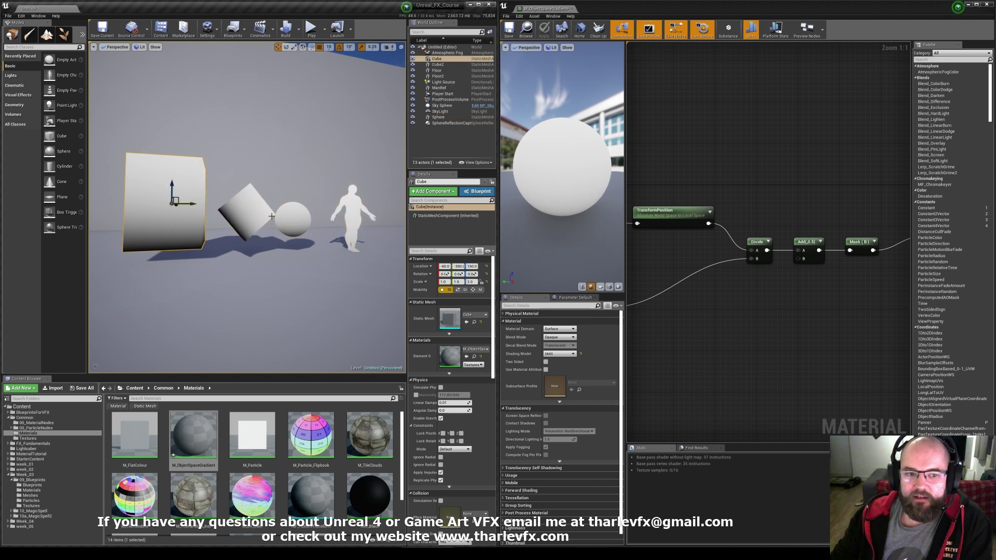
click(261, 216)
click(293, 220)
click(351, 215)
click(295, 220)
click(248, 213)
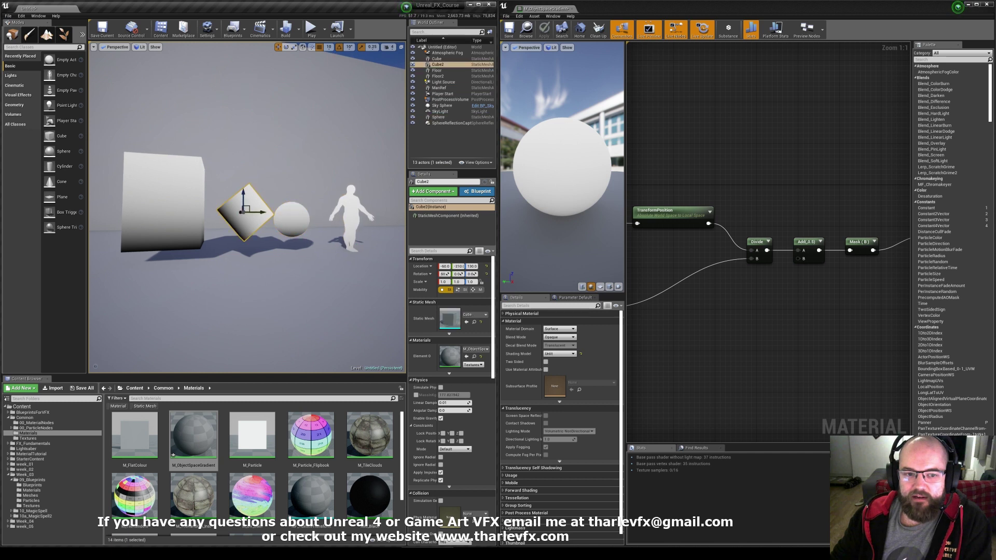
click(179, 211)
right_drag(179, 212, 182, 211)
key(Escape)
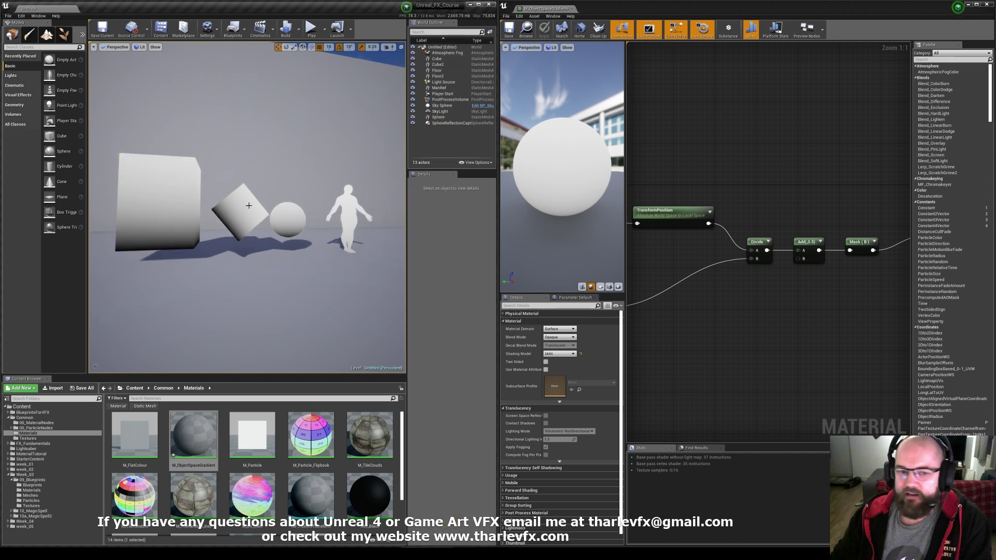
mouse_move(259, 208)
right_down()
mouse_move(243, 208)
mouse_move(257, 208)
right_up()
- Add an ObjectPositionWS node between Absolute World Position and ObjectLocalBounds and read its description
scroll(777, 251, down, 2)
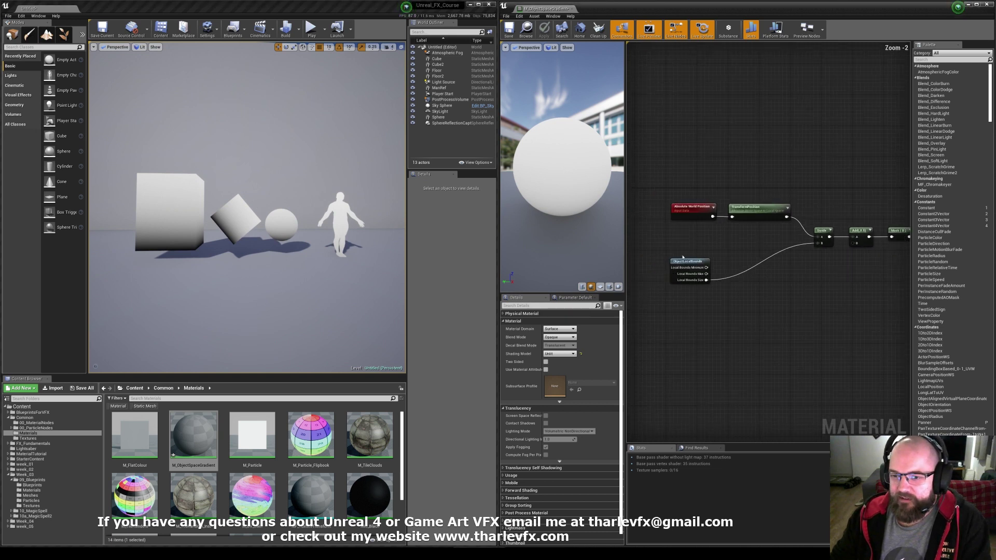
drag(681, 260, 680, 272)
click(672, 233)
right_click(672, 231)
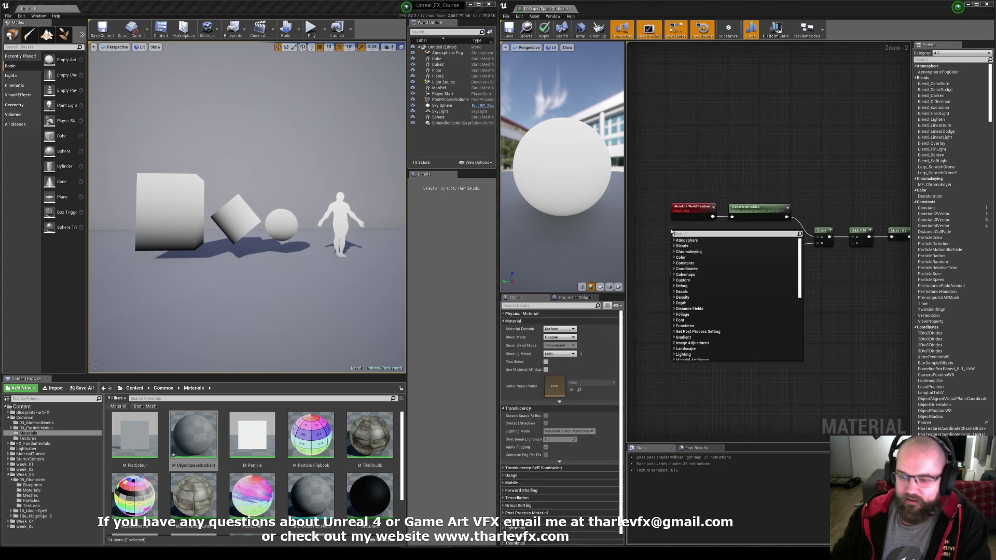
text(object)
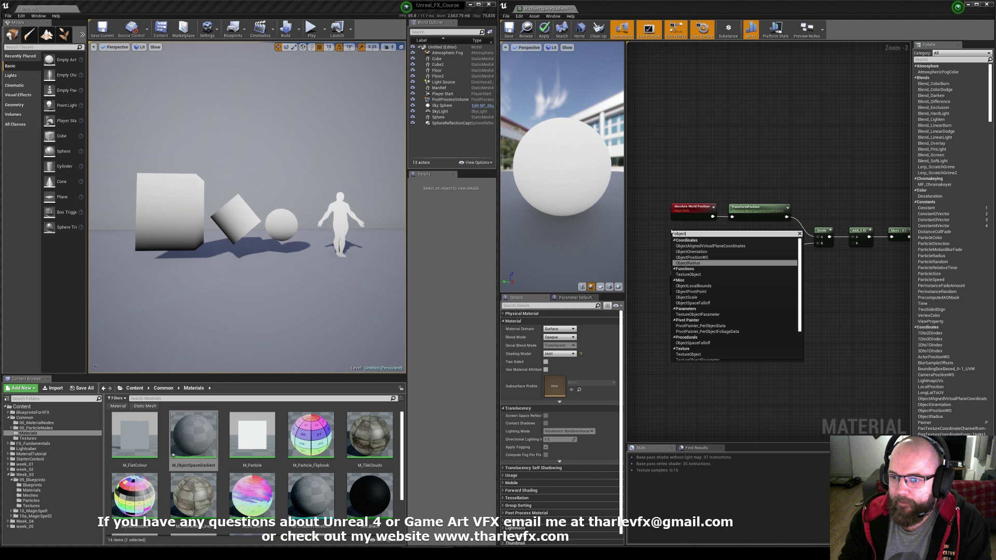
click(691, 257)
scroll(690, 237, up, 2)
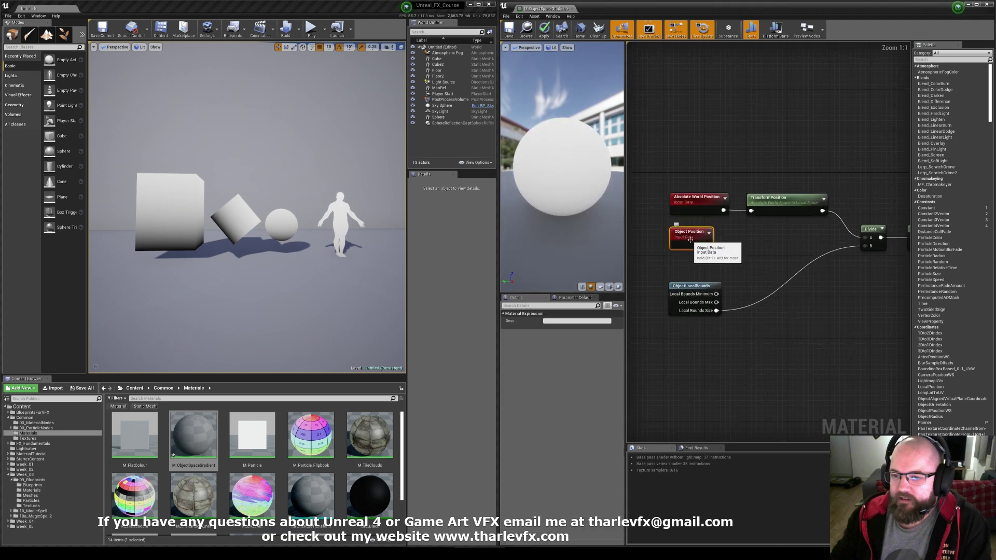
key(ctrl+alt)
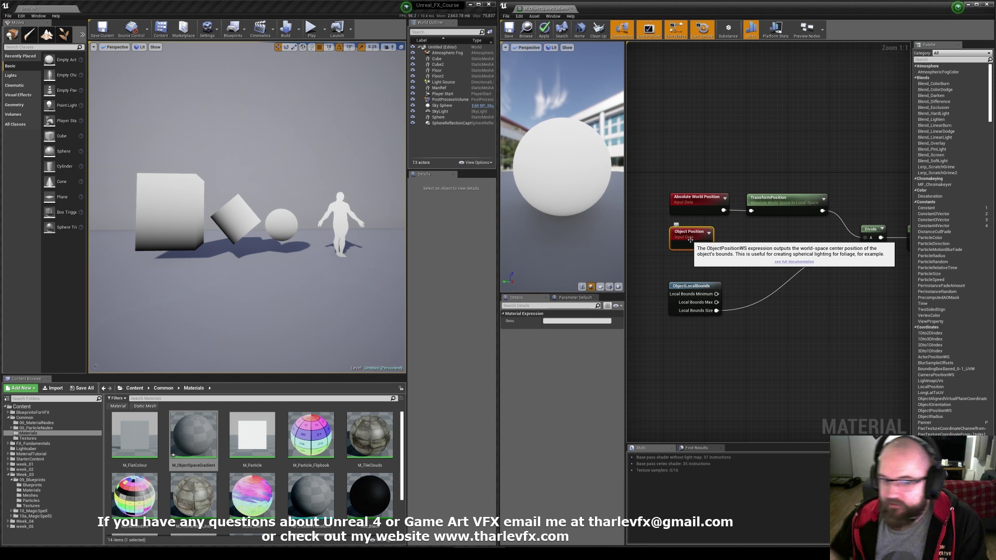
- Connect Object Position directly to Emissive Color and apply the material to show its colours on the meshes
scroll(740, 245, down, 2)
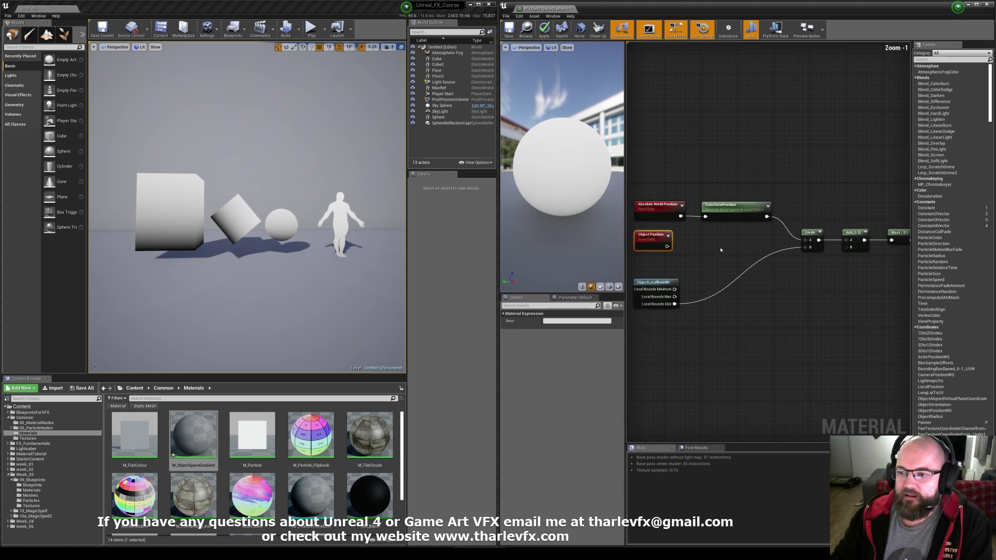
drag(904, 231, 891, 233)
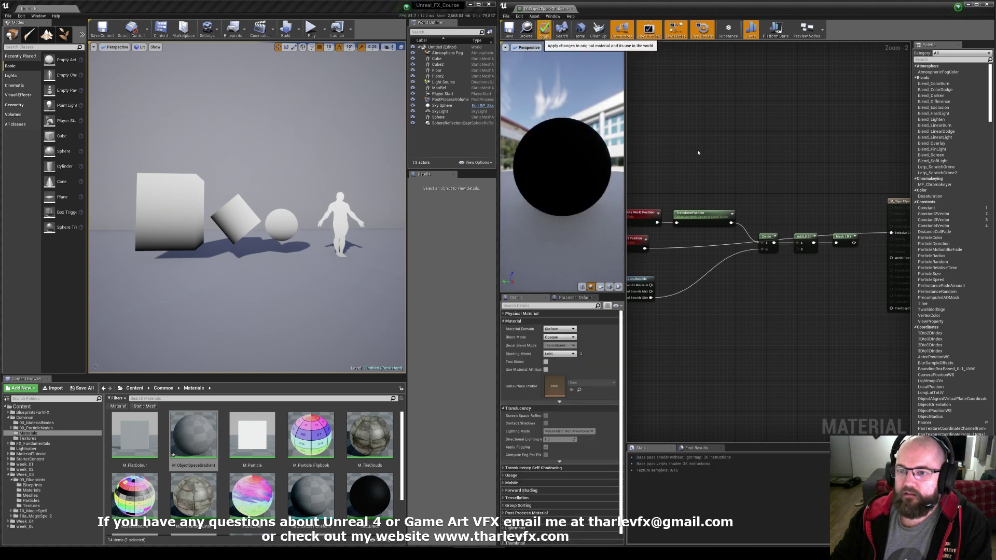
click(544, 29)
right_drag(248, 261, 248, 262)
key(w)
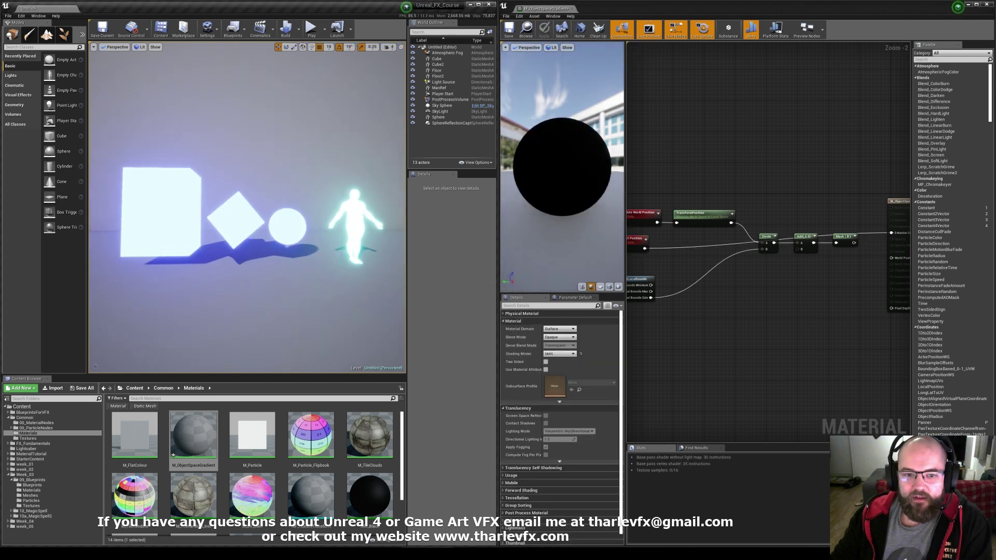
click(237, 223)
click(655, 214)
right_drag(649, 199, 686, 204)
drag(686, 204, 655, 230)
click(668, 243)
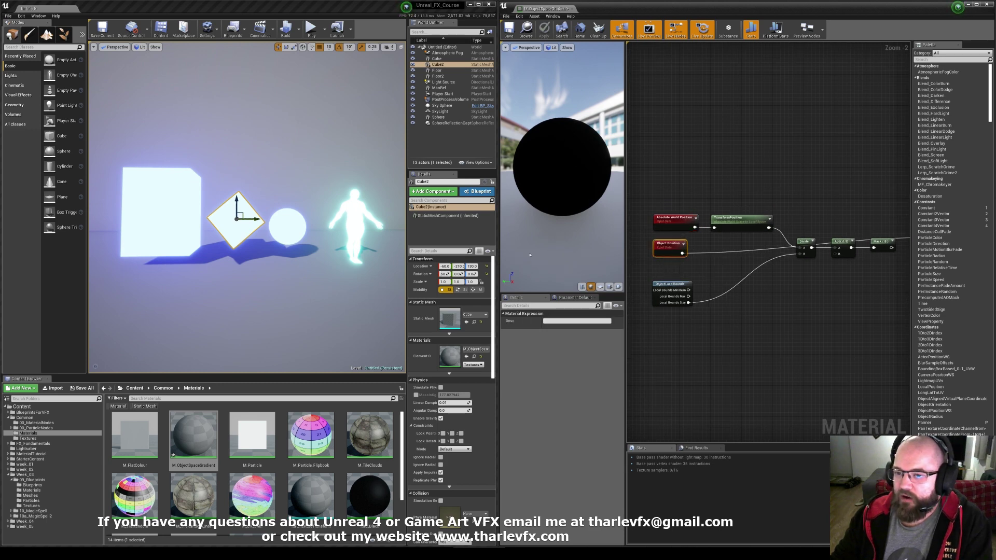
- Duplicate the rotated cube, move the copy around the level to check how position affects its colour, and delete the copy
click(232, 225)
alt+drag(237, 200, 326, 252)
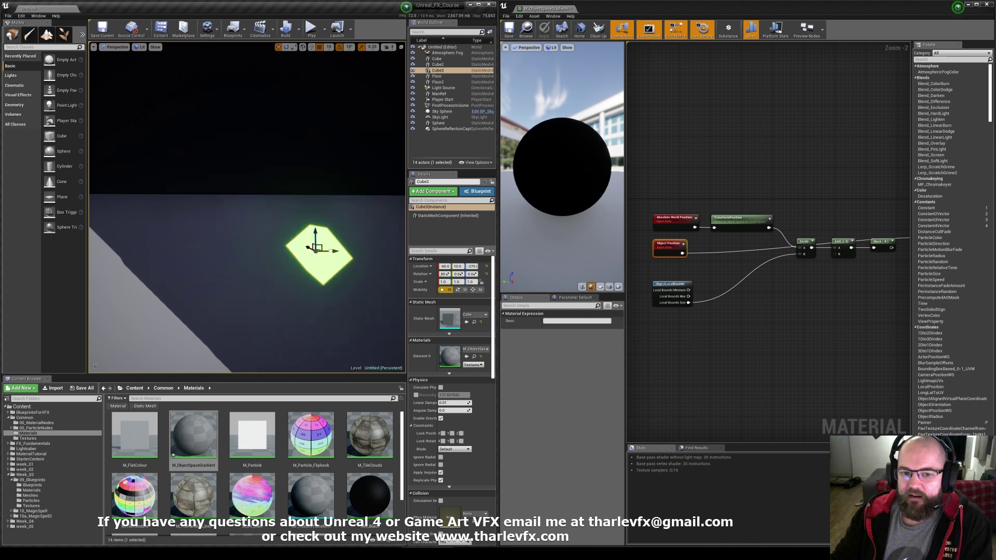
mouse_move(322, 249)
mouse_down()
mouse_move(352, 250)
mouse_move(288, 248)
mouse_move(340, 249)
mouse_up()
key(Delete)
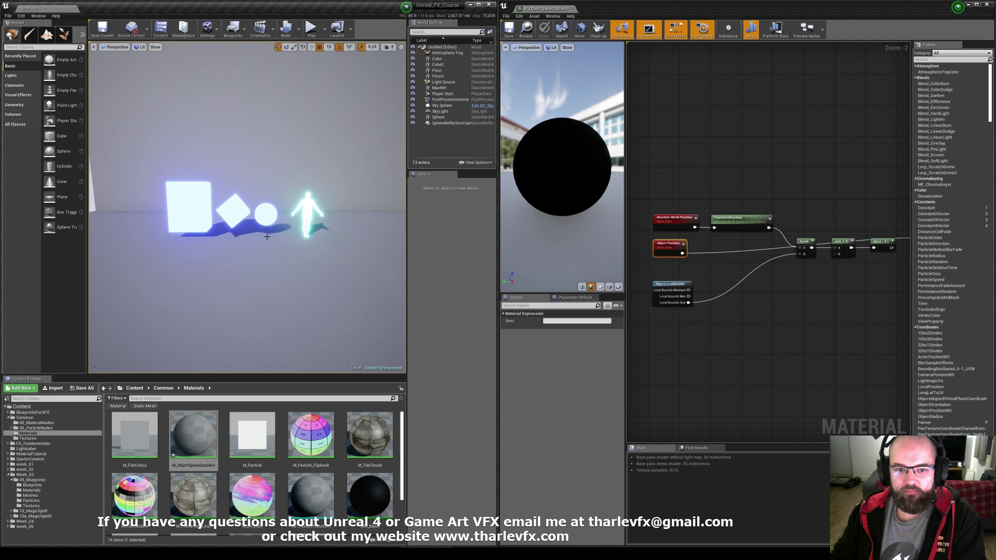
scroll(299, 245, up, 5)
right_drag(298, 245, 275, 233)
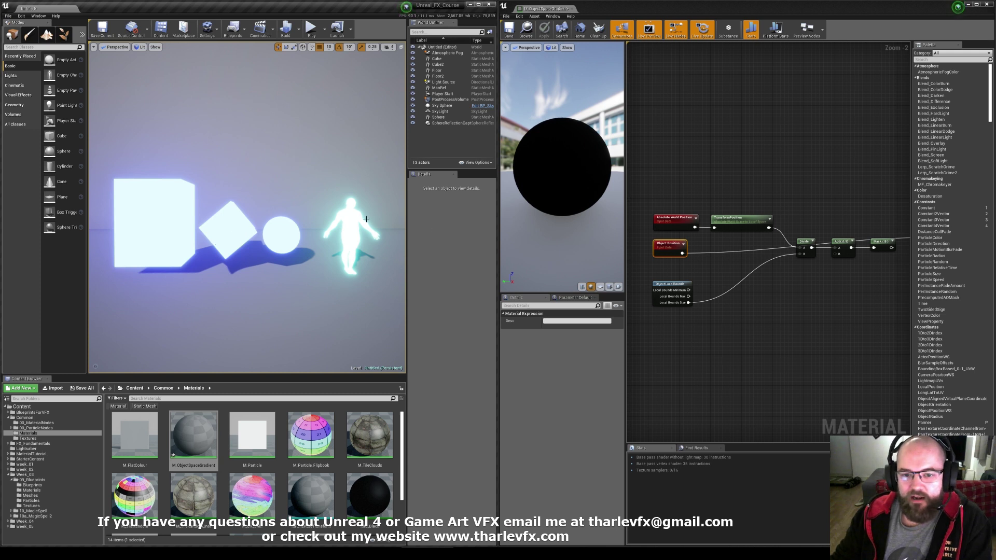
- Feed Object Position into a new TransformPosition node that converts from Absolute World Space to Local Space
click(729, 261)
scroll(682, 253, up, 2)
drag(679, 255, 731, 249)
text(trna)
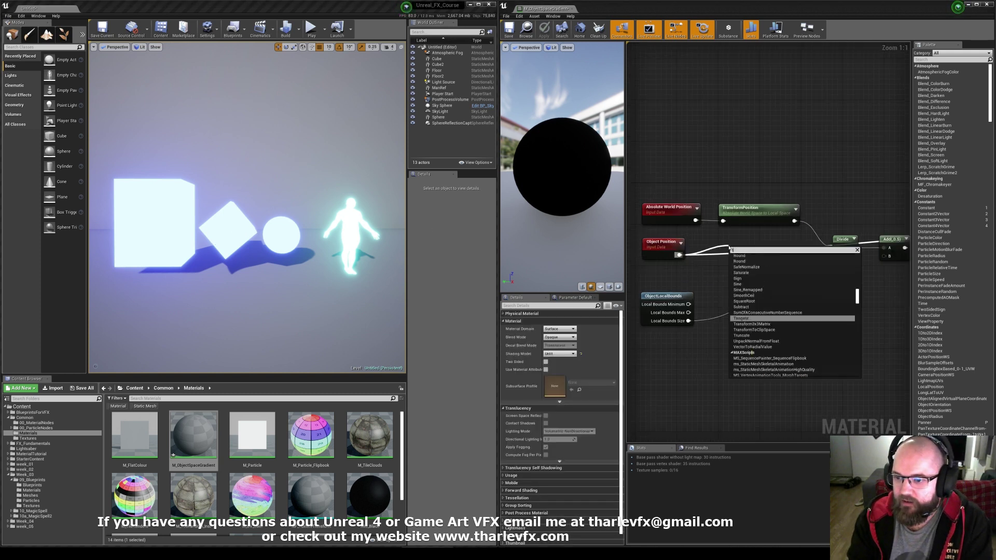
click(751, 366)
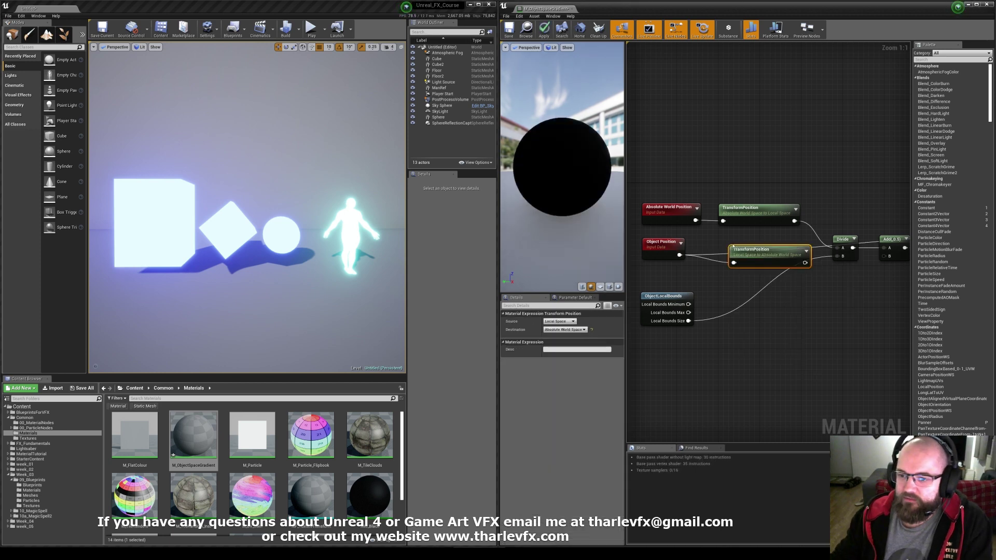
click(560, 322)
click(561, 334)
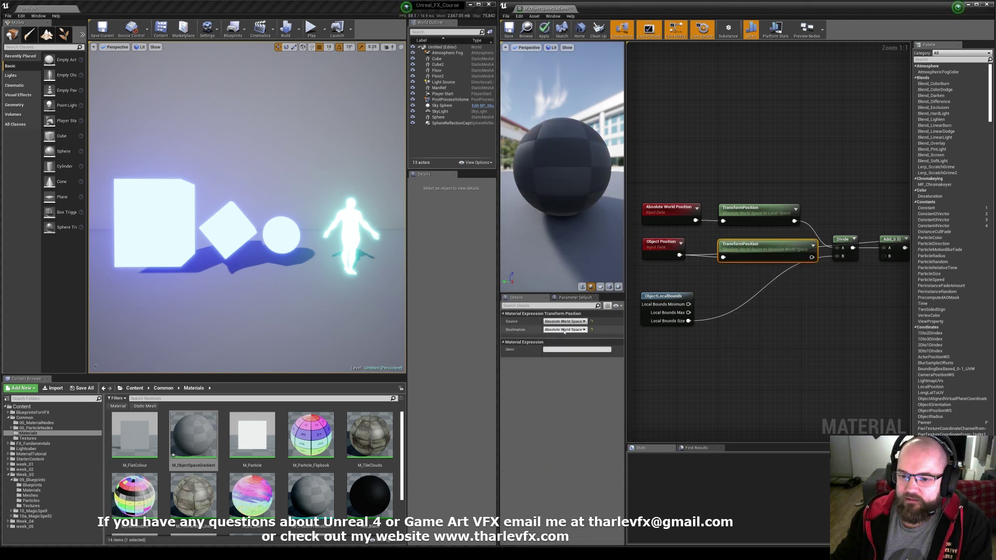
click(565, 330)
click(560, 337)
- Shift the position and TransformPosition nodes away from Divide and add a Subtract node fed by Absolute World Position's transform
right_drag(814, 274, 805, 283)
drag(804, 283, 663, 182)
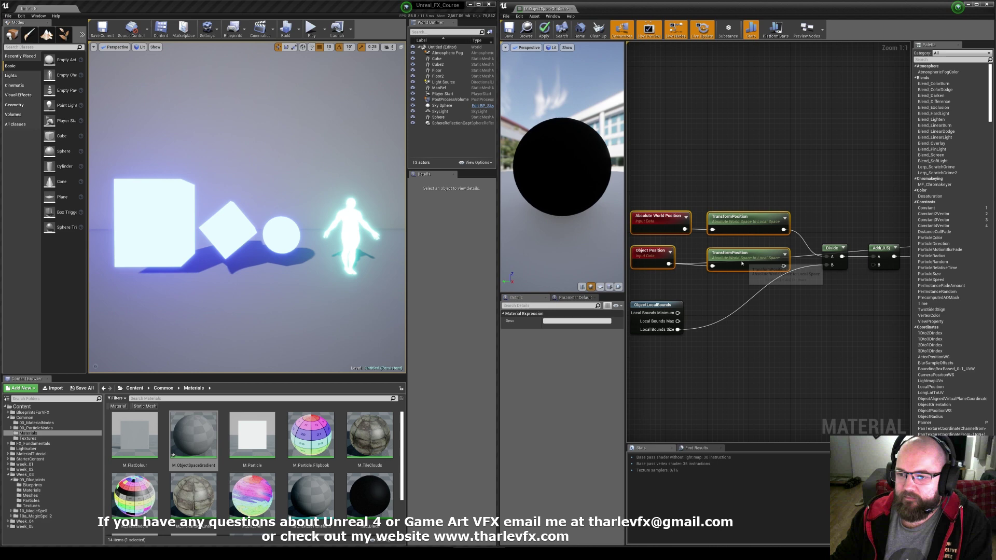
drag(746, 261, 694, 246)
click(746, 267)
click(733, 215)
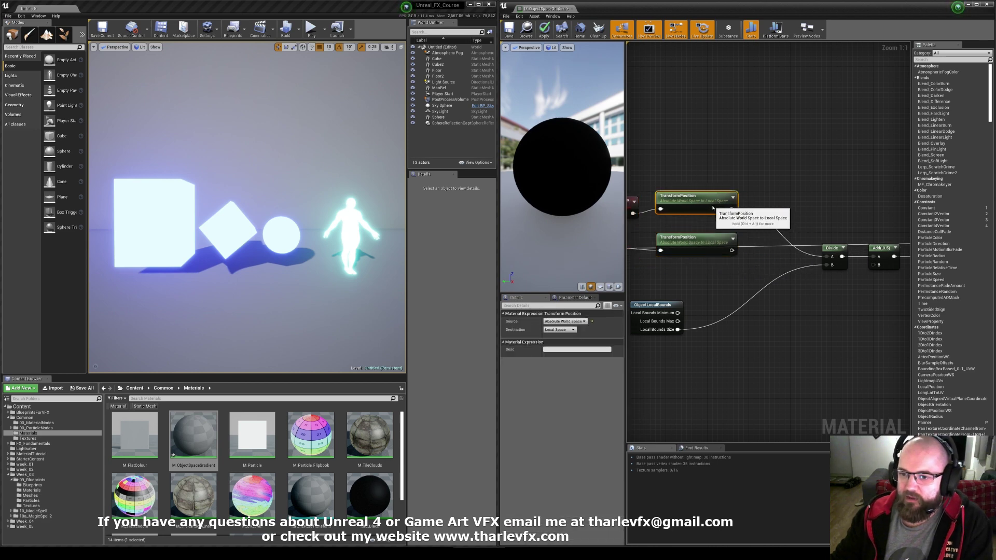
drag(731, 215, 778, 217)
text(sub)
click(769, 284)
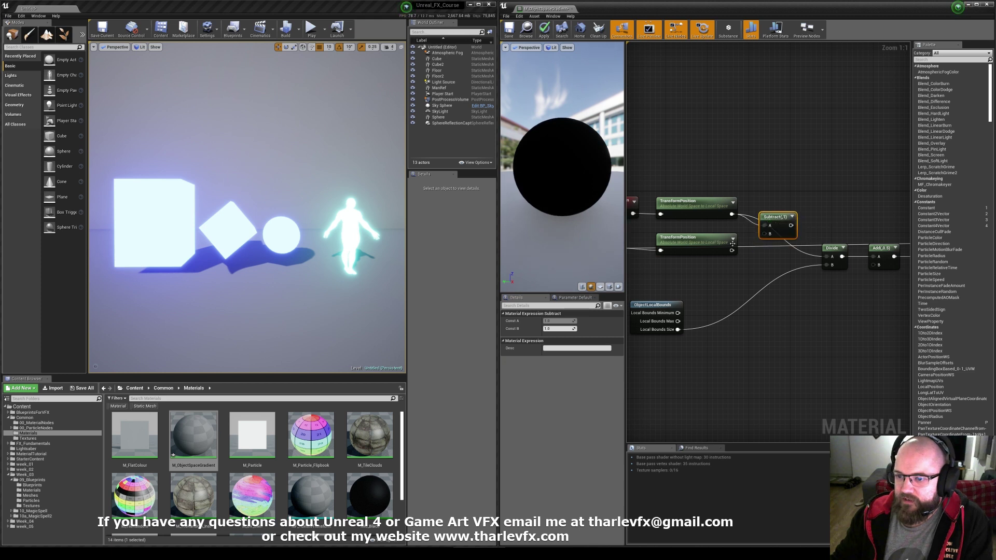
- Preview the transformed Object Position by connecting its TransformPosition output to Emissive Color and applying the material
drag(732, 250, 836, 243)
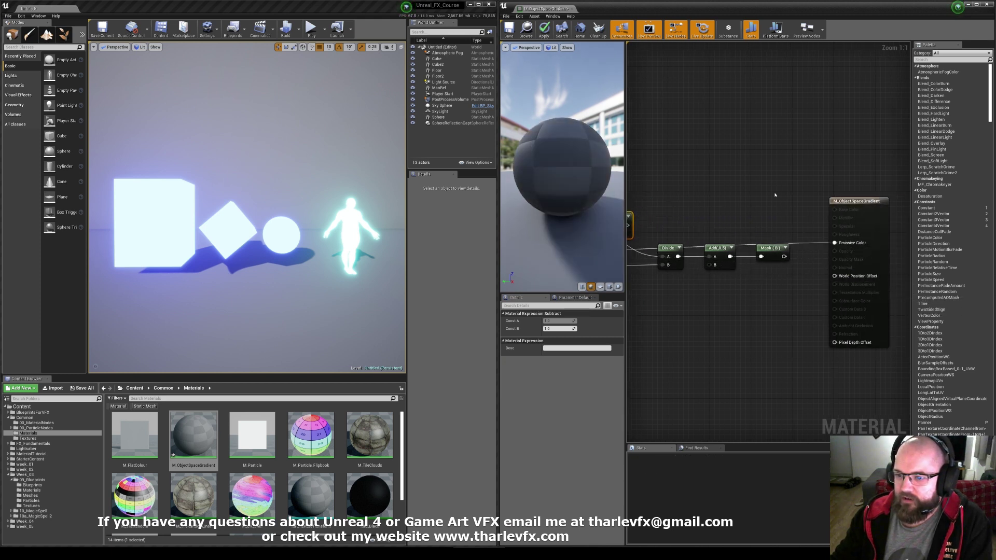
click(774, 194)
right_drag(769, 194, 907, 228)
click(543, 30)
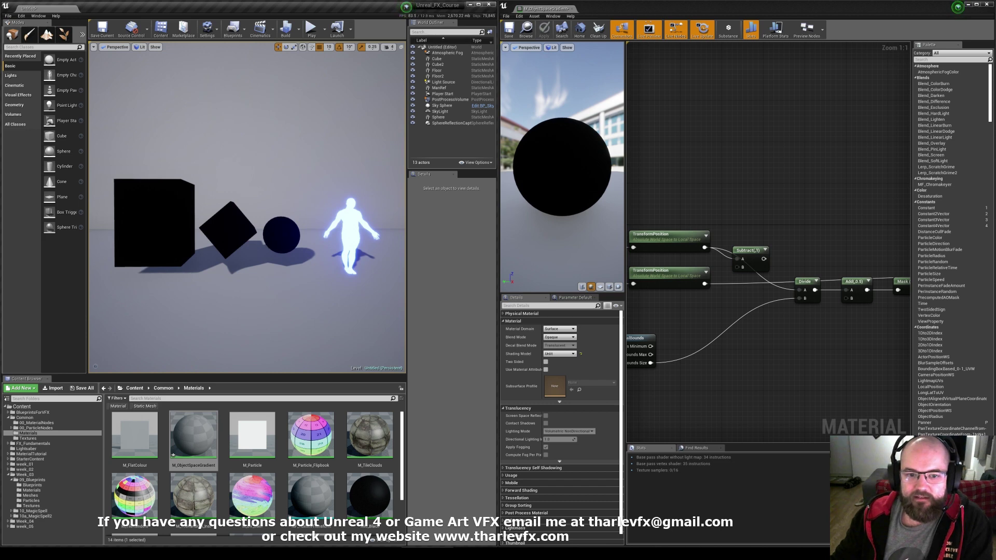
- Select the cubes, sphere and mannequin in the level to compare their transformed object position colours and pivots
right_drag(254, 237, 257, 237)
click(230, 231)
click(161, 227)
click(224, 233)
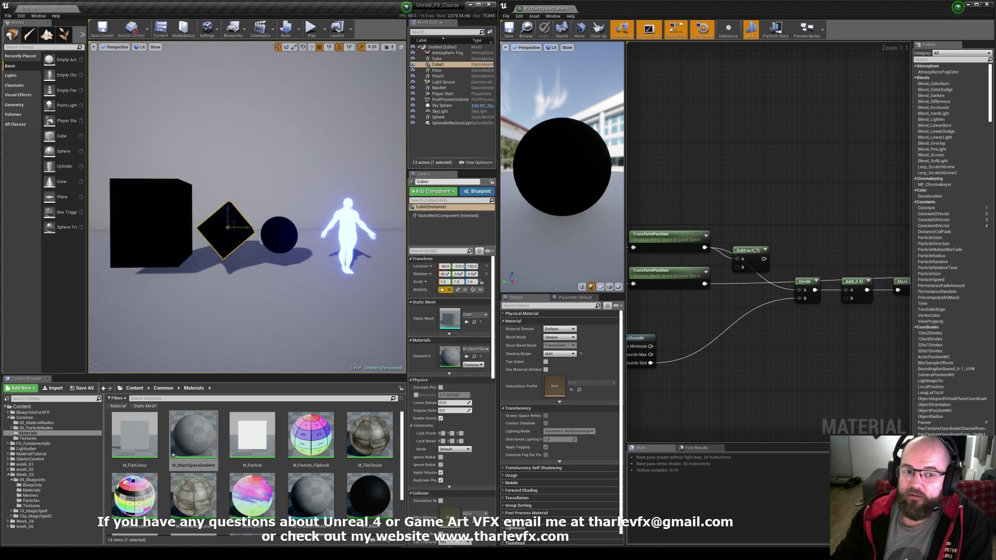
click(279, 235)
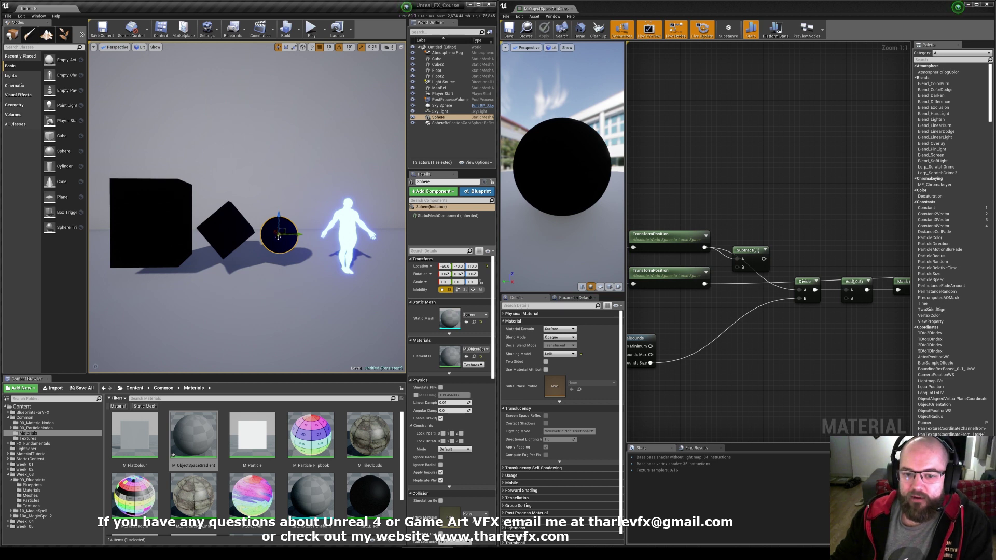
click(346, 229)
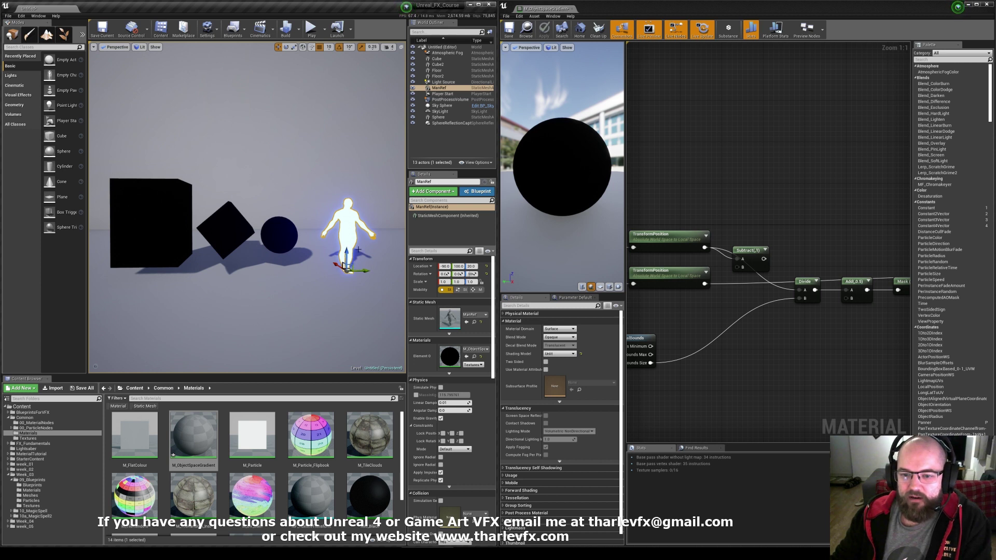
- Connect Object Position's transform to Subtract input B, route the Subtract result to Emissive Color and apply the material
drag(706, 284, 742, 269)
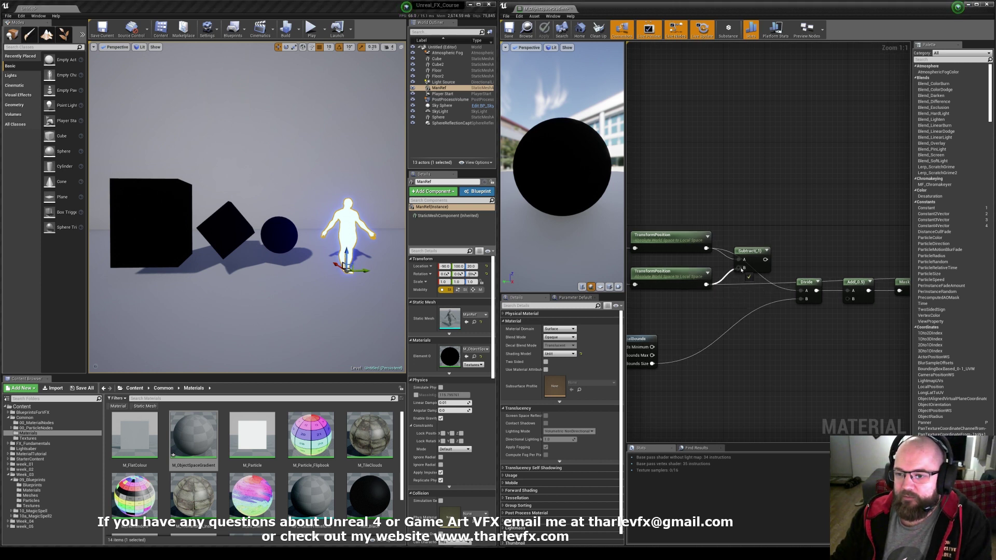
right_drag(774, 262, 716, 256)
drag(702, 253, 856, 282)
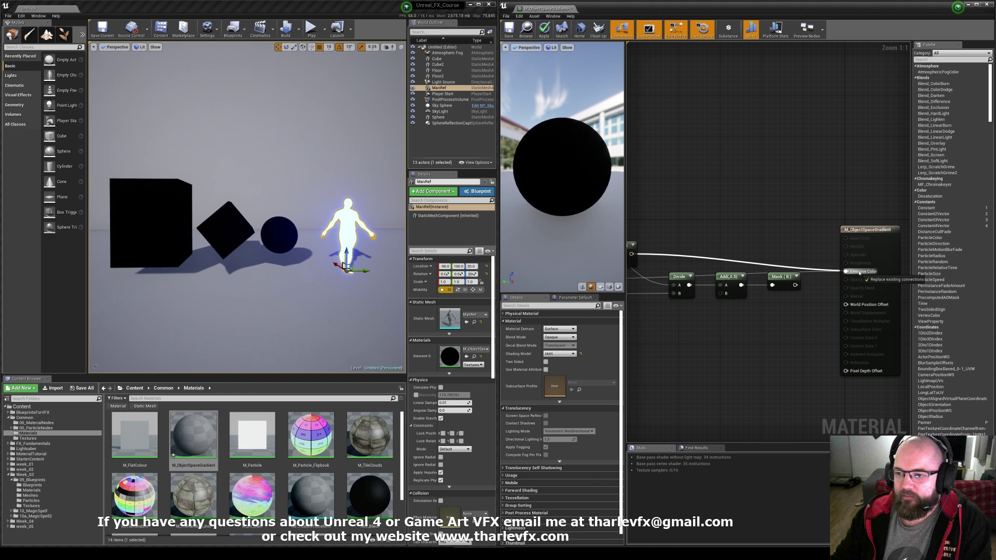
drag(859, 273, 860, 272)
right_drag(720, 243, 768, 245)
click(544, 30)
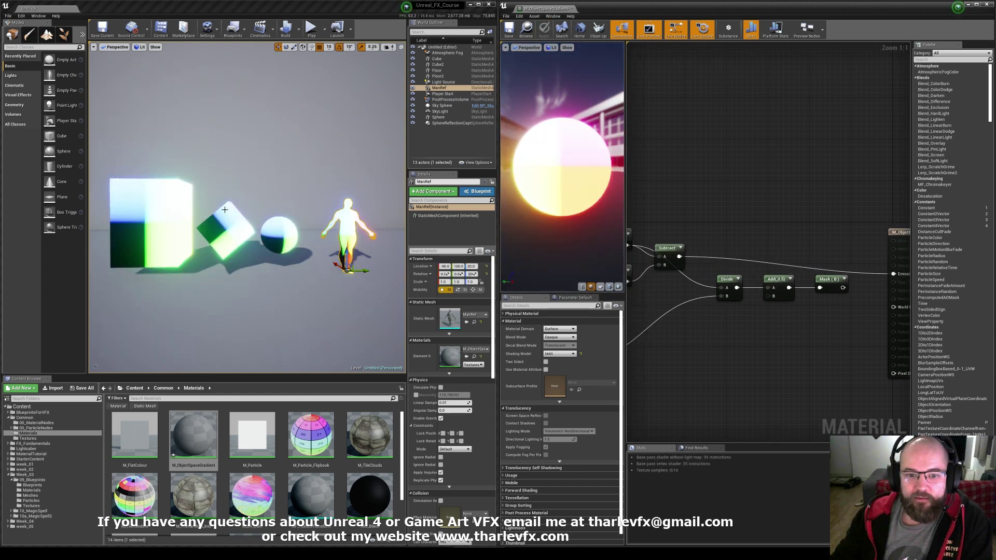
- Compare how the subtracted position colours split around the centre of the mannequin, the sphere and both cubes
click(362, 221)
click(288, 246)
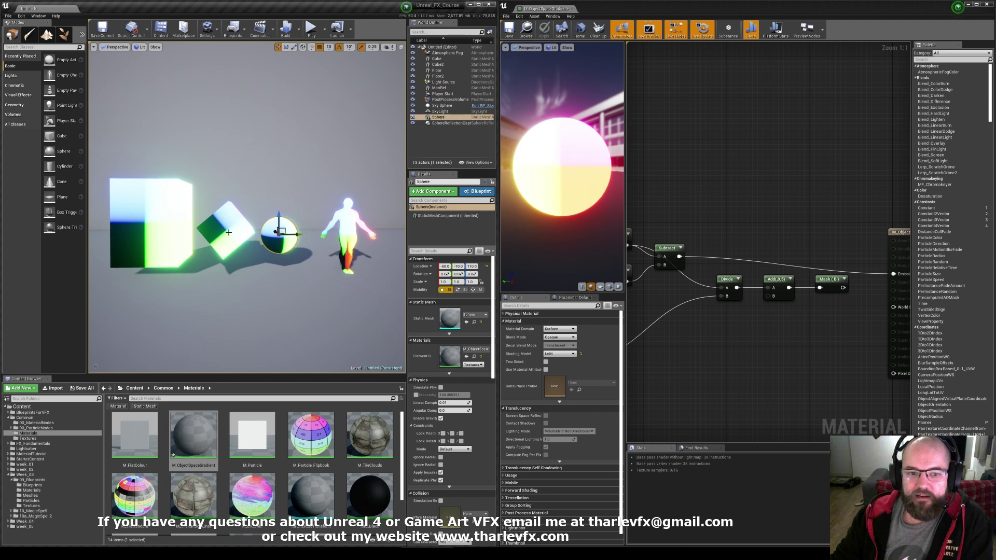
click(218, 231)
click(158, 218)
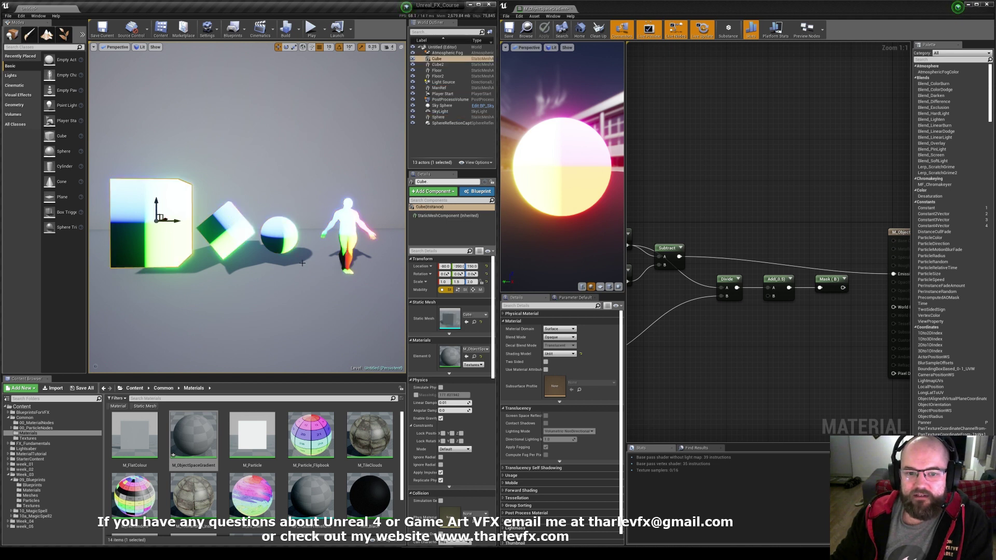
- Connect the Subtract output to input A of the Divide node, in place of the direct transform connection
click(759, 236)
right_drag(697, 264, 743, 249)
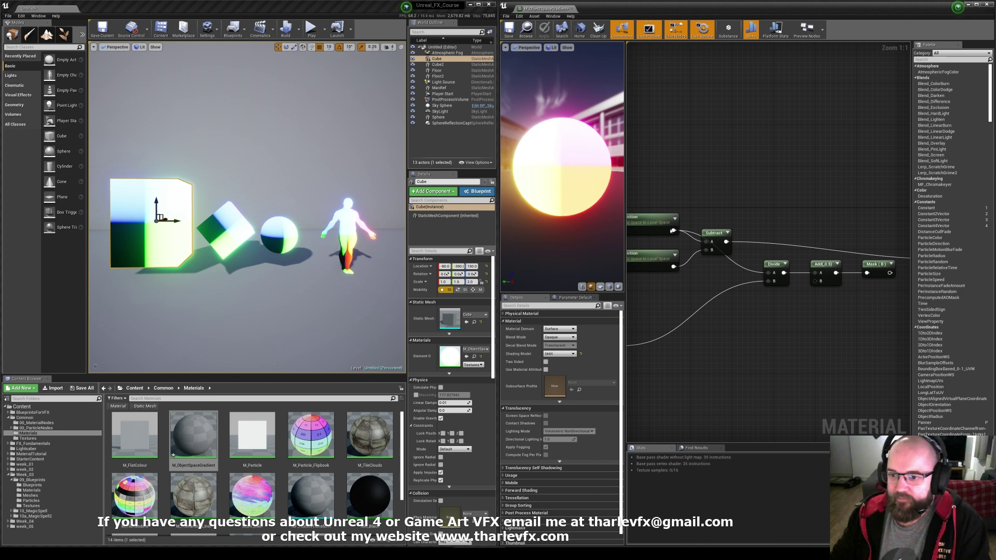
right_drag(676, 261, 766, 260)
drag(823, 202, 648, 279)
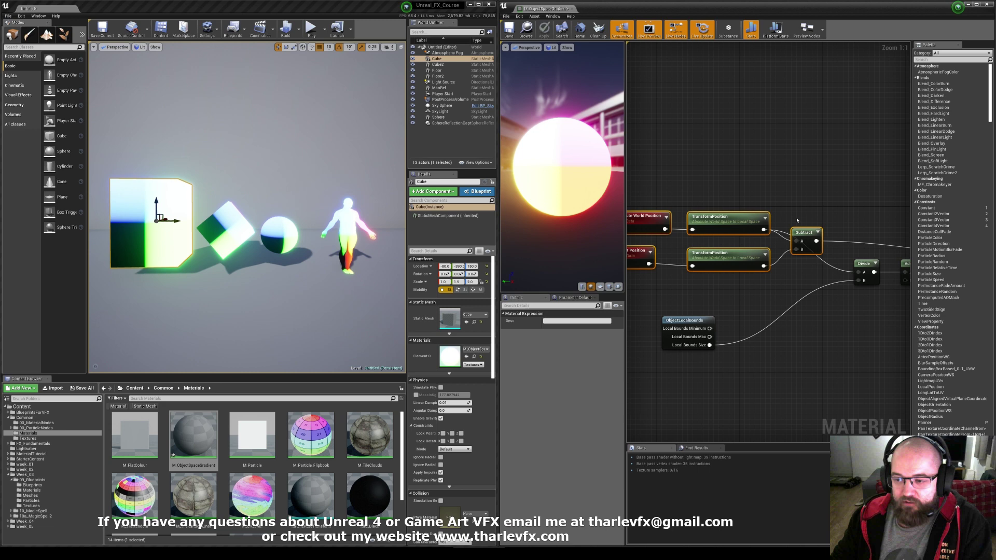
right_drag(797, 279, 736, 262)
click(779, 213)
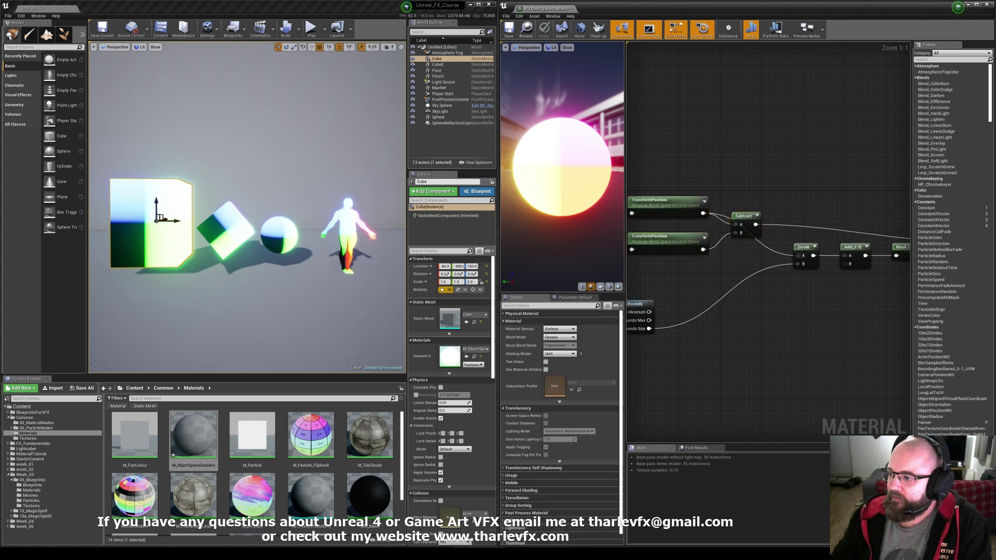
drag(756, 224, 799, 256)
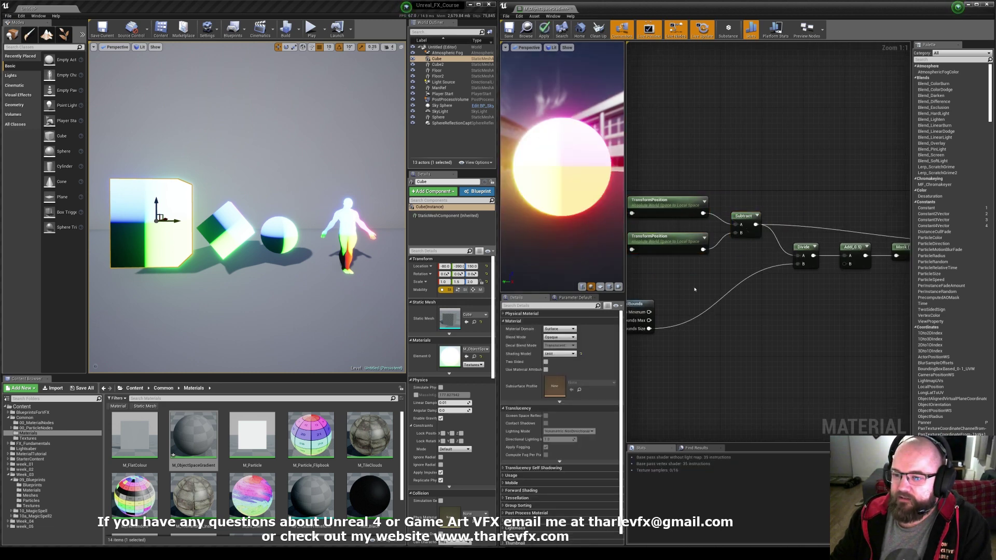
- Connect the Mask (B) output to Emissive Color and apply the material
right_drag(836, 221, 730, 233)
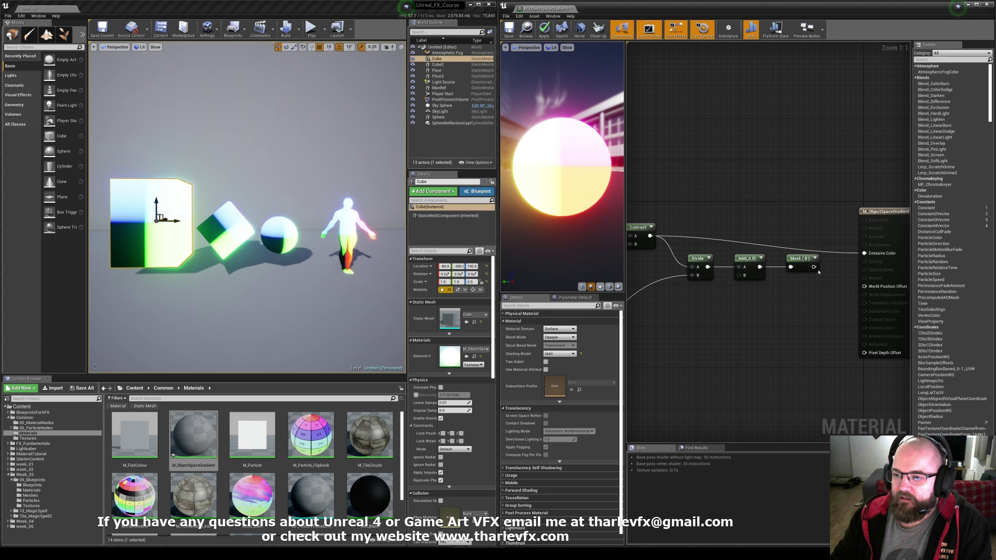
click(750, 262)
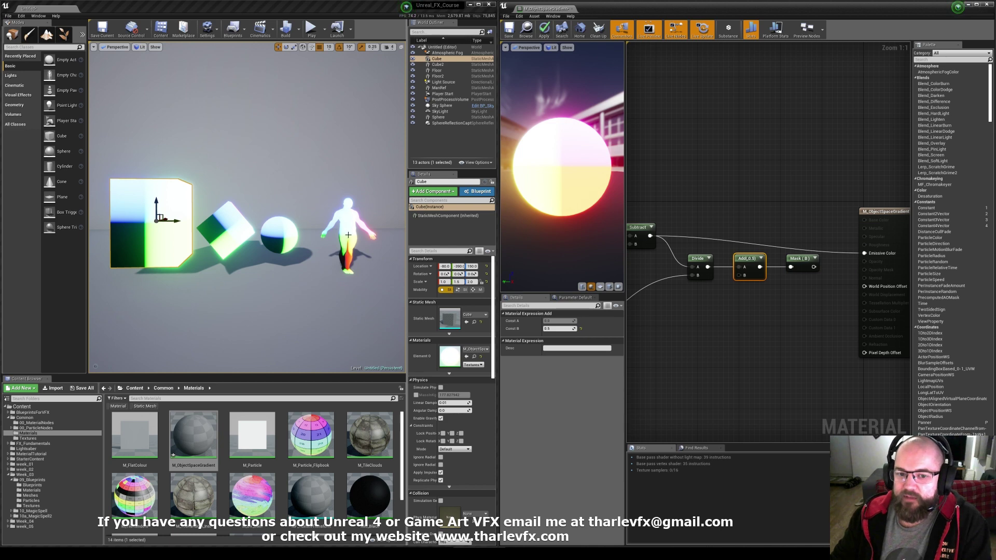
drag(814, 267, 864, 254)
click(803, 224)
click(543, 29)
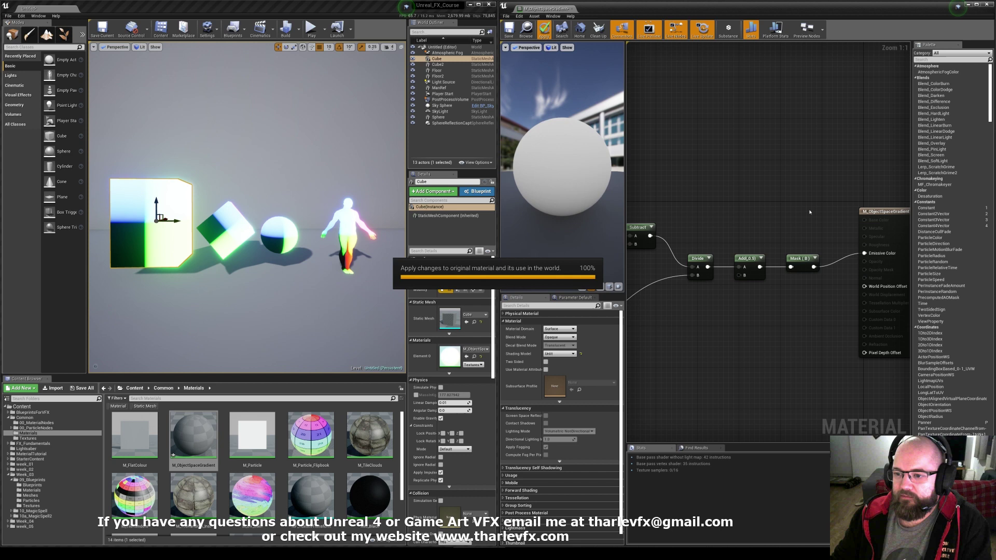
- Compare the final gradient on the mannequin, sphere and cubes with the level viewport in Unlit mode
click(345, 240)
click(279, 235)
click(233, 232)
right_drag(159, 231, 138, 177)
key(alt+3)
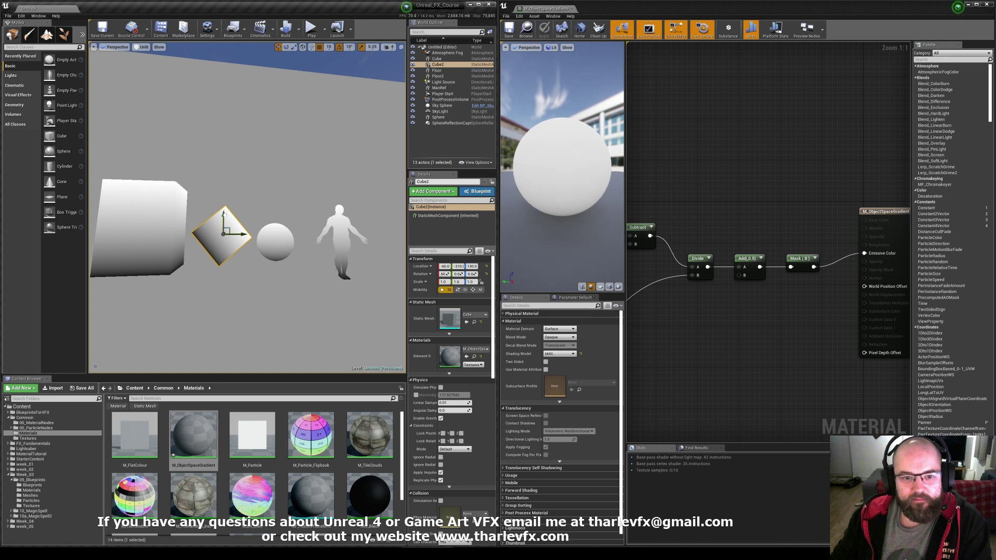
- Raise the rotated cube above the other meshes, rotate it and scale it up to test the gradient
drag(224, 215, 225, 207)
key(e)
drag(245, 241, 299, 144)
key(r)
key(w)
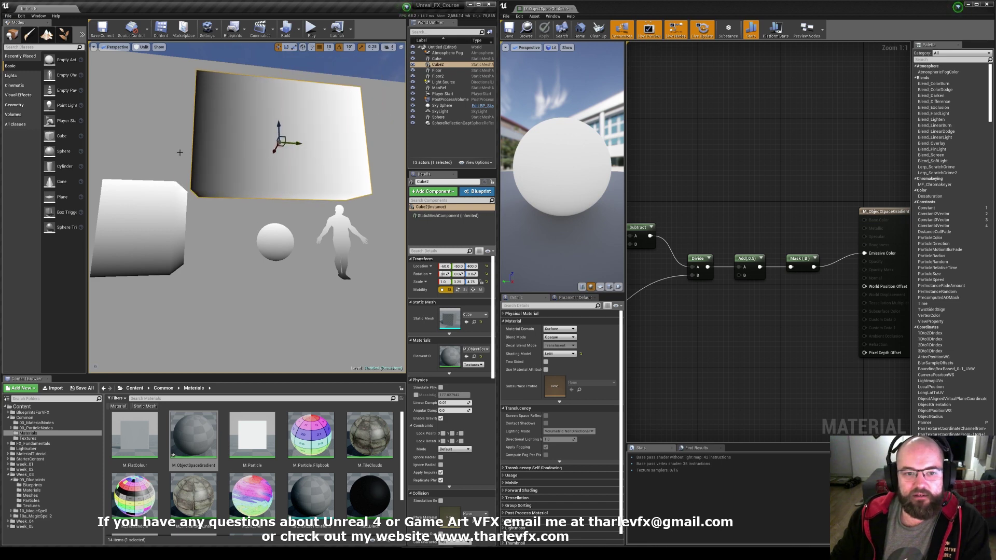
- Return the level viewport to Lit mode and view all the gradient meshes with nothing selected
click(180, 152)
scroll(194, 164, down, 3)
key(alt+4)
key(Escape)
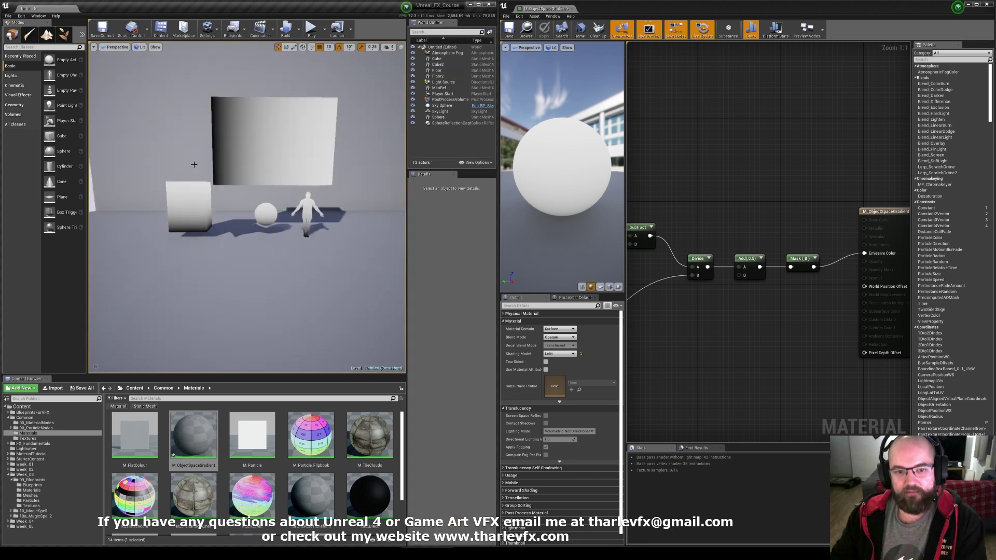
mouse_move(195, 164)
right_down()
mouse_move(194, 177)
mouse_move(194, 129)
mouse_move(202, 161)
right_up()
scroll(194, 165, up, 4)
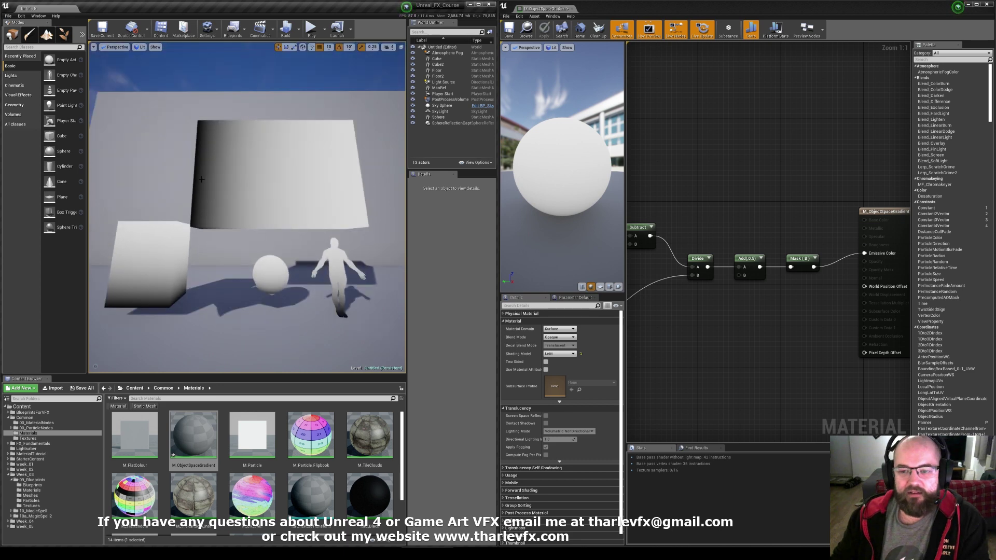
- Tidy the material graph by moving ObjectLocalBounds closer beneath the TransformPosition nodes
scroll(840, 223, down, 4)
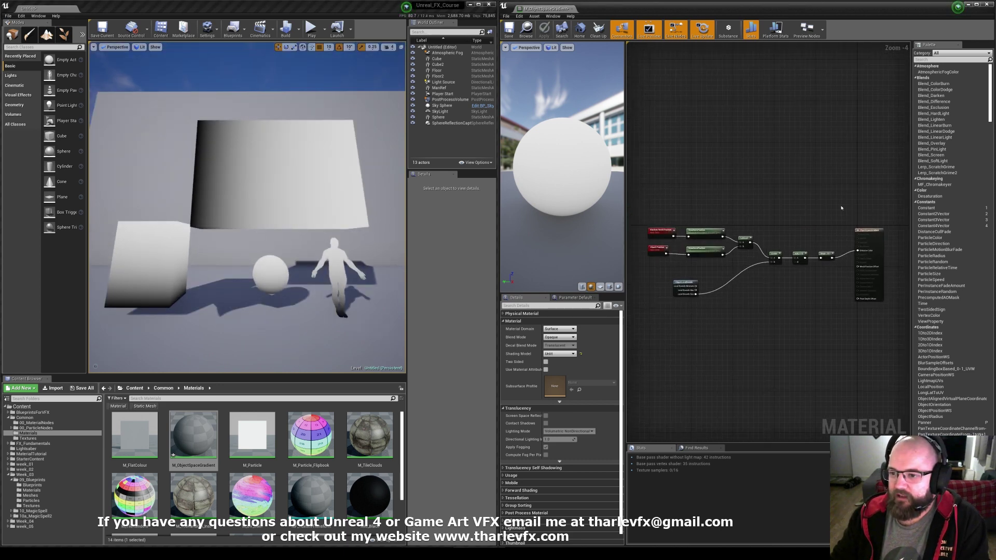
drag(839, 192, 698, 268)
click(699, 314)
click(697, 199)
scroll(697, 198, up, 1)
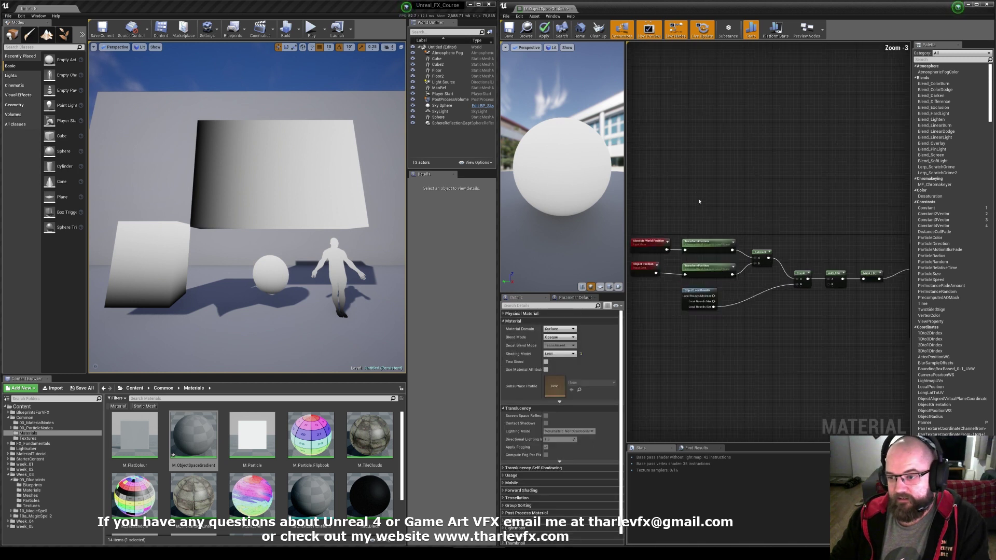
scroll(700, 202, down, 1)
right_drag(704, 201, 698, 213)
- Rotate the enlarged cube so its gradient runs vertically, and raise it slightly
click(241, 225)
key(e)
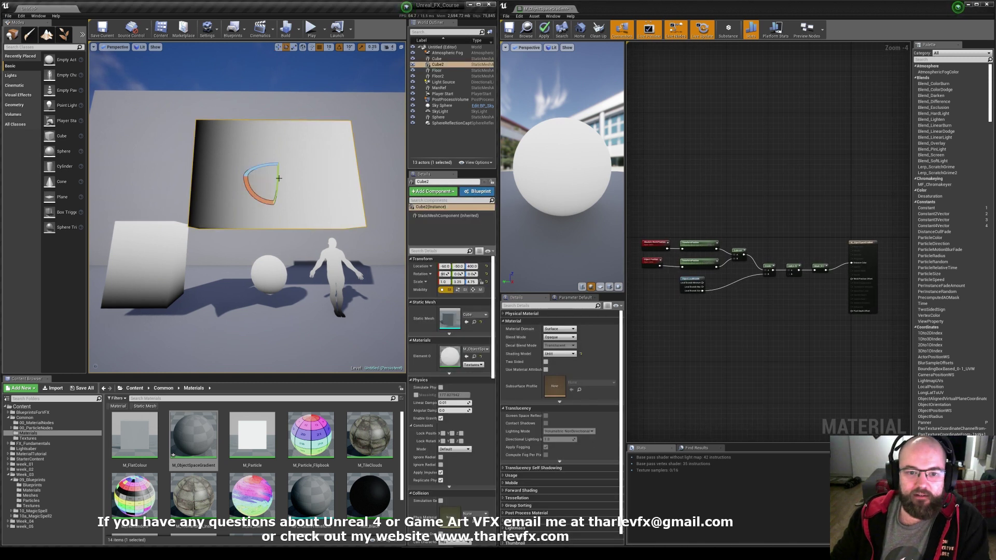
drag(248, 192, 273, 141)
key(w)
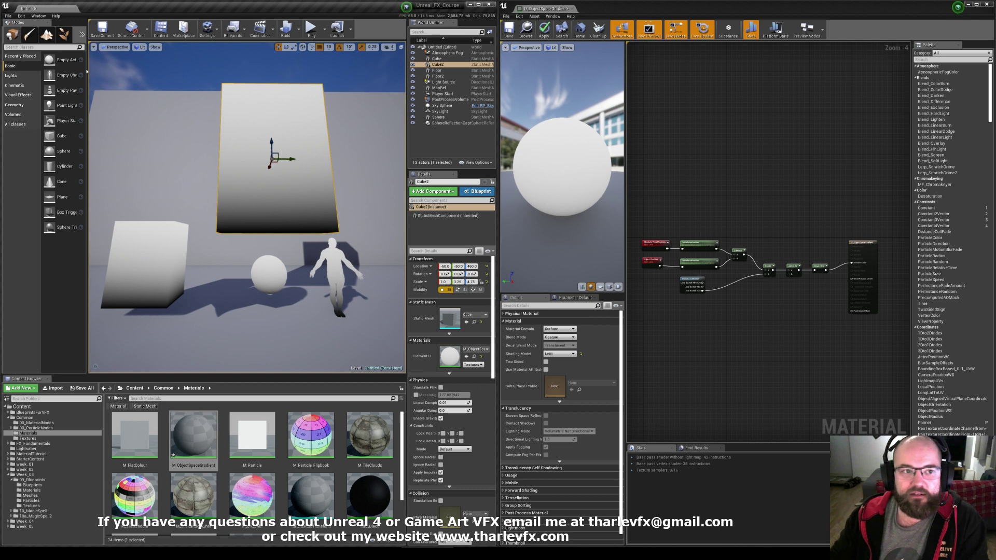
- Switch to Foliage mode and create a foliage type saved as NewFoliageType_InstancedStaticMesh in the Content root
click(29, 35)
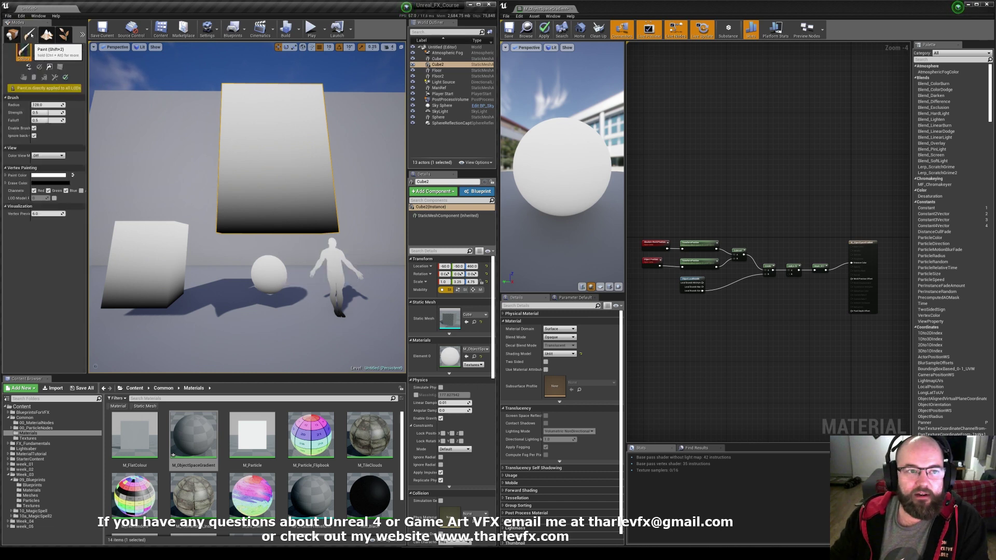
click(64, 35)
click(32, 146)
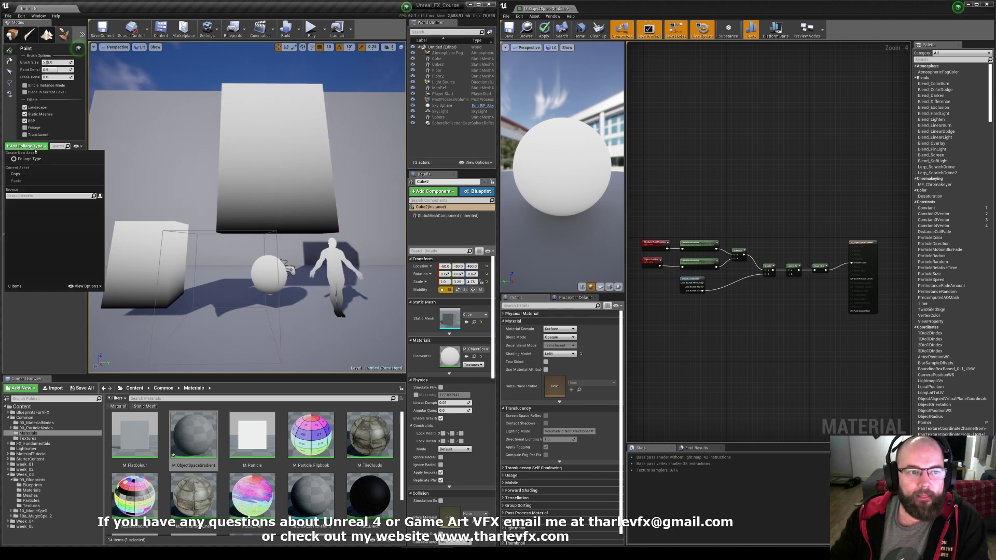
click(30, 159)
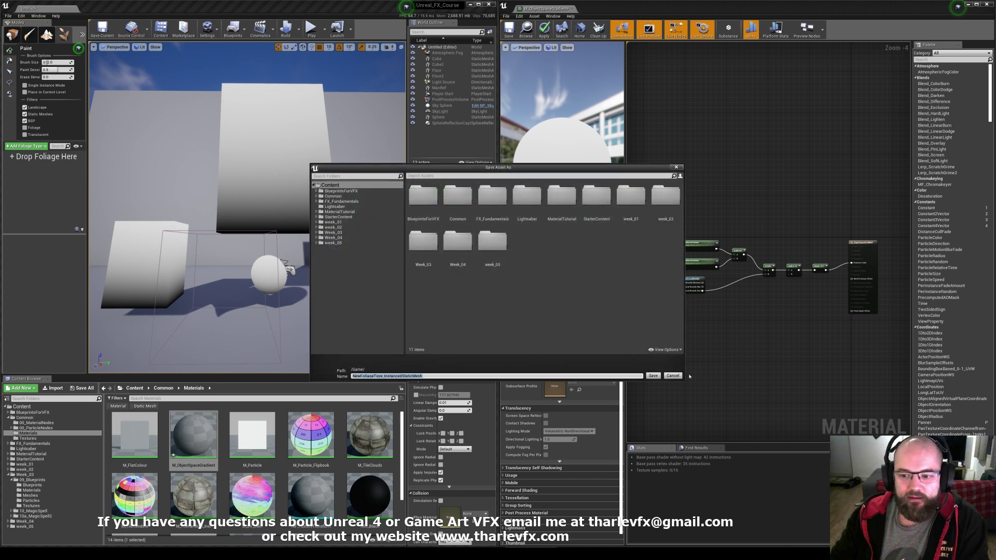
click(653, 376)
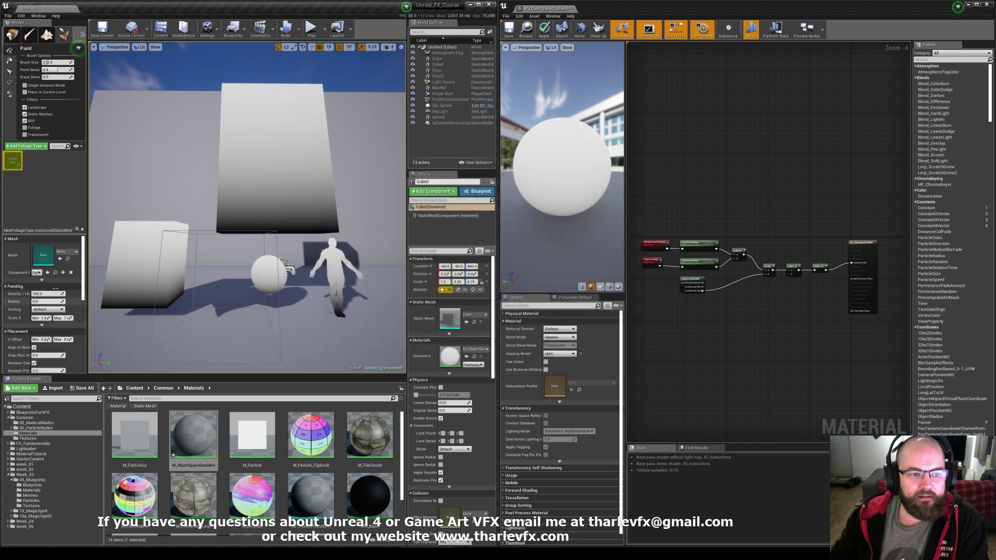
- Set the foliage type's mesh to ManRef and add an override material using M_ObjectSpaceGradient
click(64, 254)
text(man)
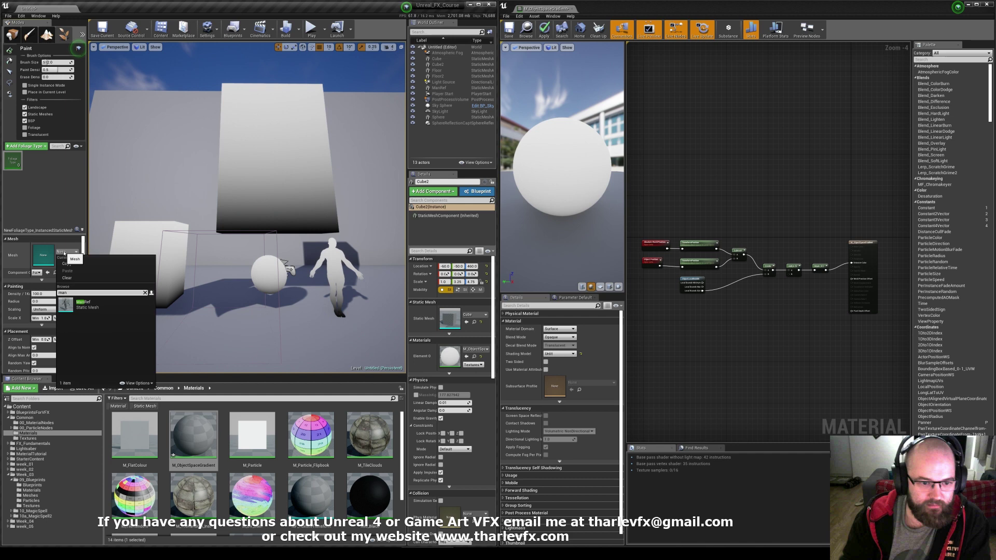
click(82, 304)
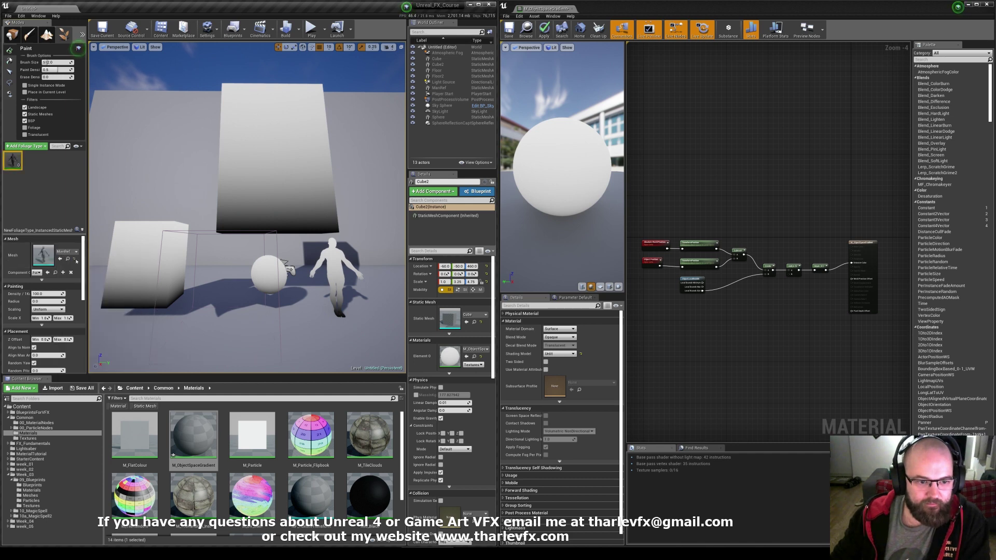
click(42, 281)
click(62, 286)
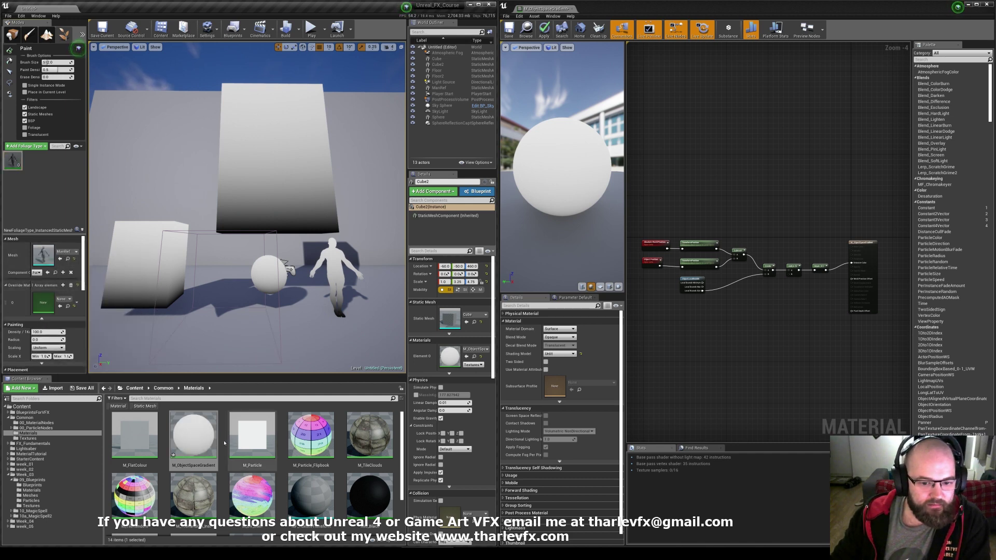
click(60, 306)
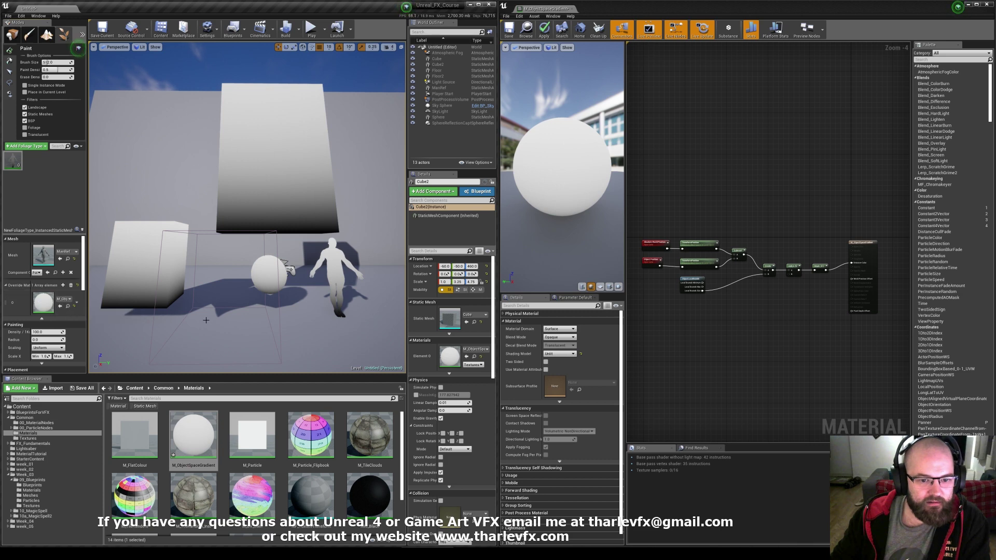
- Paint instances of the man foliage type across the floor beside the gradient meshes
key(s)
right_drag(207, 315, 212, 335)
mouse_move(181, 239)
right_down()
mouse_move(178, 232)
mouse_move(188, 249)
mouse_move(177, 244)
right_up()
click(8, 155)
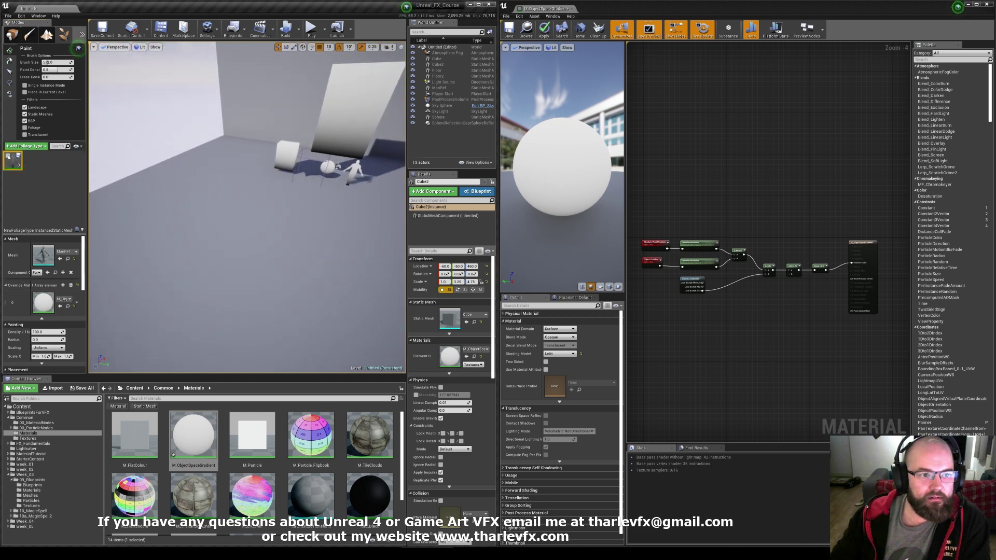
drag(205, 234, 306, 272)
key(s)
mouse_move(307, 272)
right_down()
mouse_move(304, 220)
mouse_move(314, 226)
mouse_move(306, 249)
mouse_move(332, 244)
mouse_move(343, 199)
right_up()
key(w)
key(s)
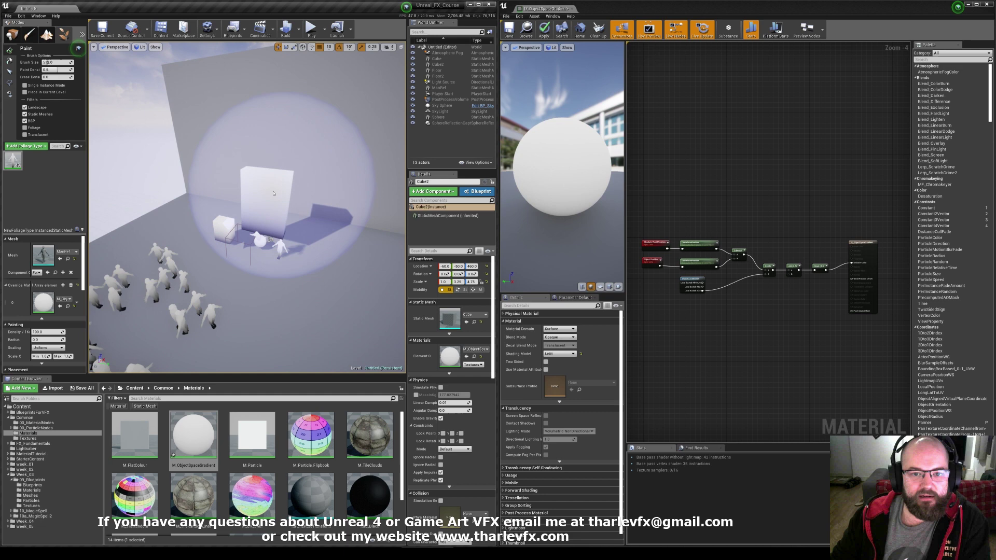
drag(156, 241, 214, 136)
- Paint a few more man foliage instances on the upper part of the wall behind the crowd
right_drag(213, 83, 169, 137)
key(s)
right_drag(259, 140, 270, 122)
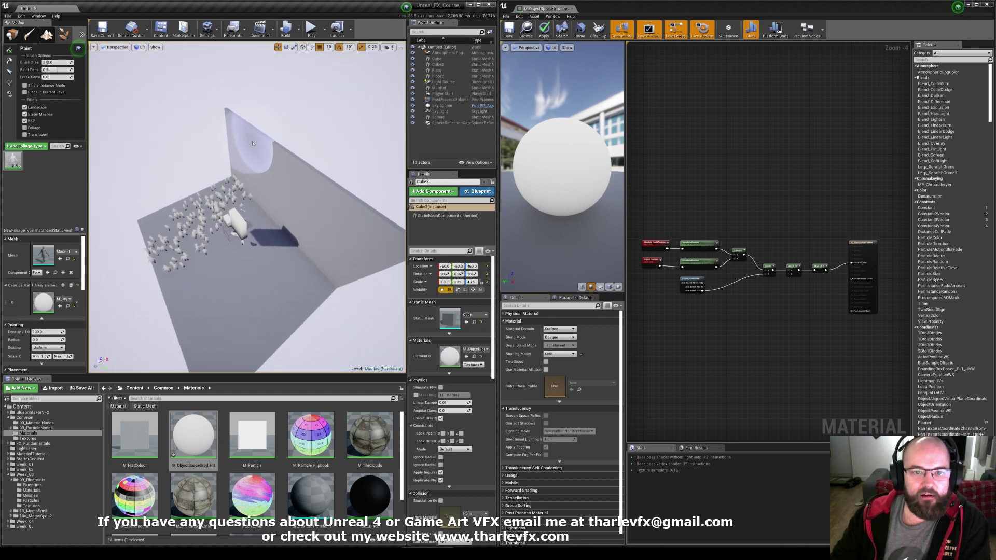
click(254, 139)
drag(255, 129, 308, 168)
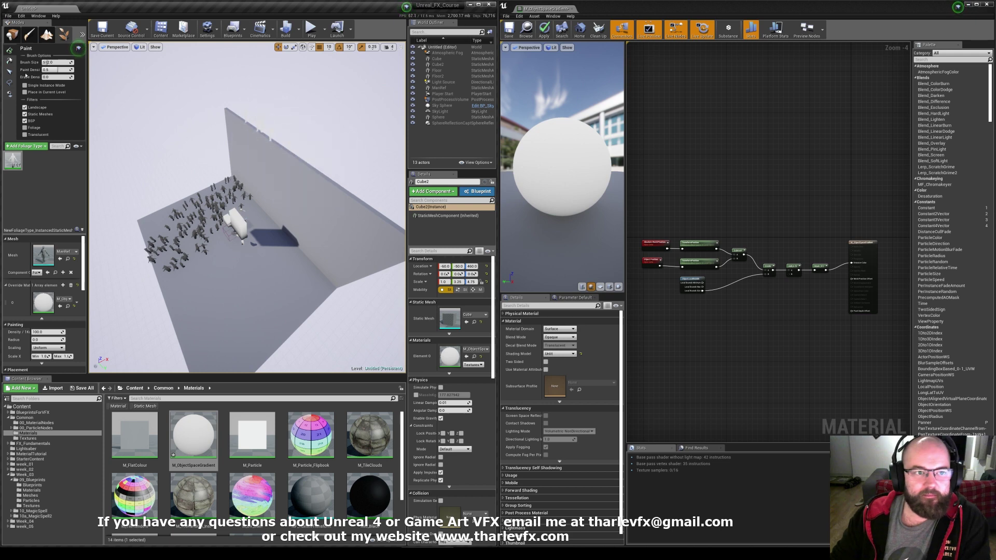
- Return to Place mode and select the painted foliage actor to inspect its instances
click(12, 35)
mouse_move(238, 229)
right_down()
mouse_move(217, 221)
mouse_move(231, 181)
right_up()
key(w)
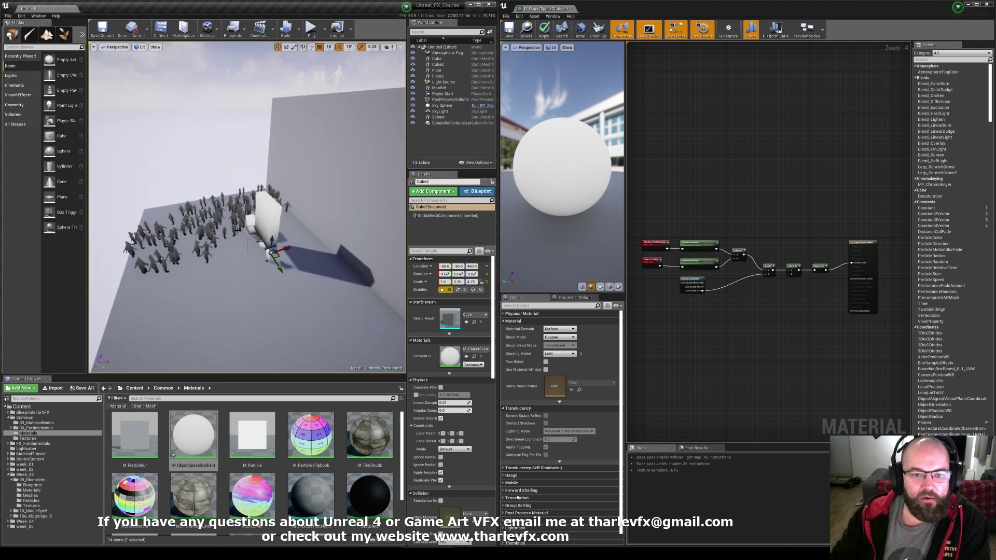
click(236, 227)
alt+drag(217, 227, 380, 172)
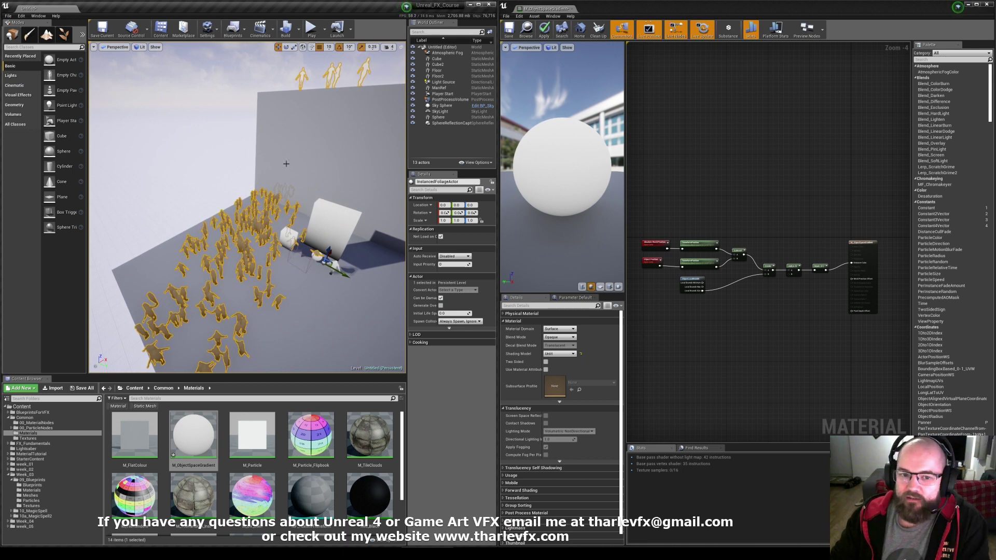
right_click(278, 213)
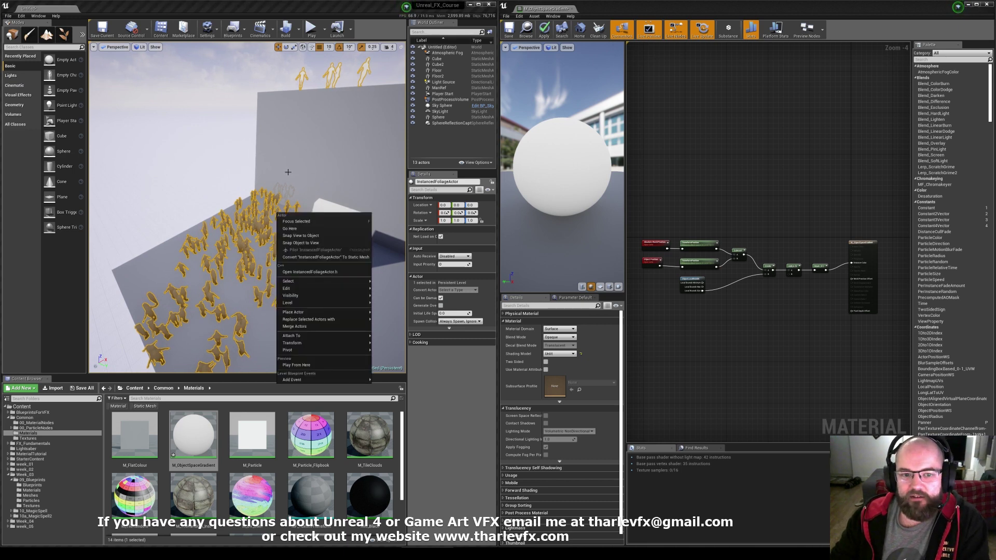
click(263, 218)
alt+drag(254, 236, 228, 270)
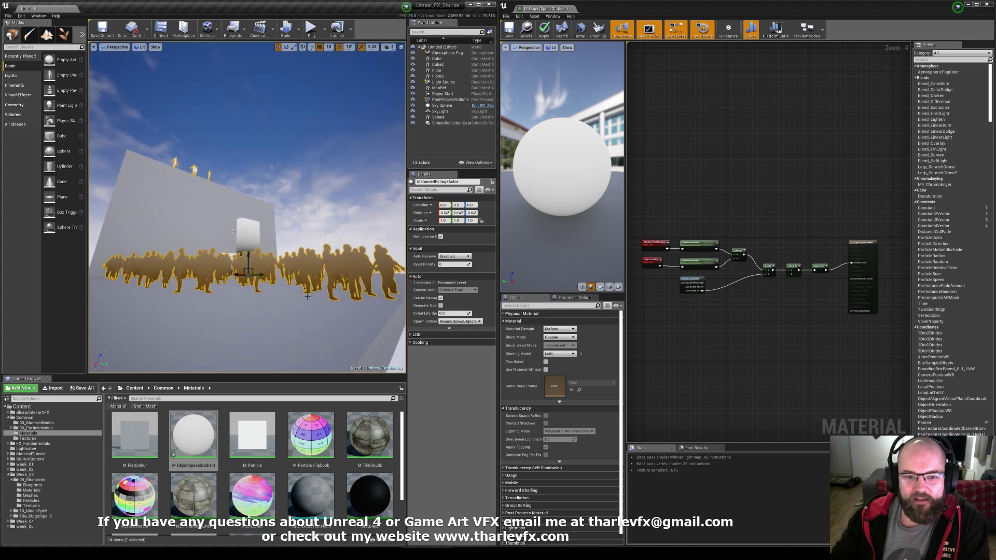
- Compare the foliage instances' shading with the gradient on the original meshes, and clear the selection
key(w)
right_drag(250, 250, 254, 179)
drag(840, 225, 659, 324)
click(698, 210)
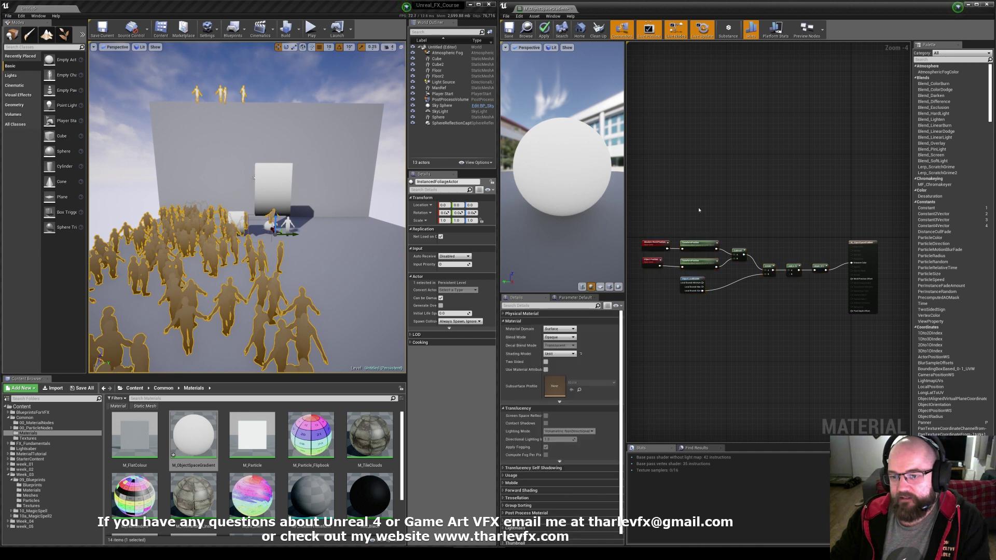
right_drag(254, 178, 263, 180)
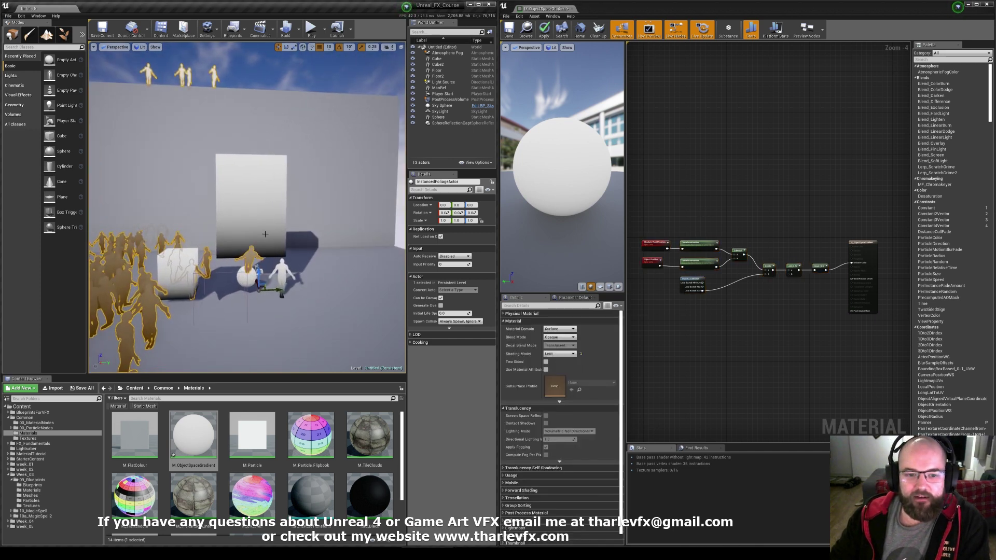
click(265, 232)
mouse_move(264, 232)
right_down()
mouse_move(239, 231)
mouse_move(255, 235)
mouse_move(273, 182)
mouse_move(279, 220)
right_up()
click(277, 220)
key(Escape)
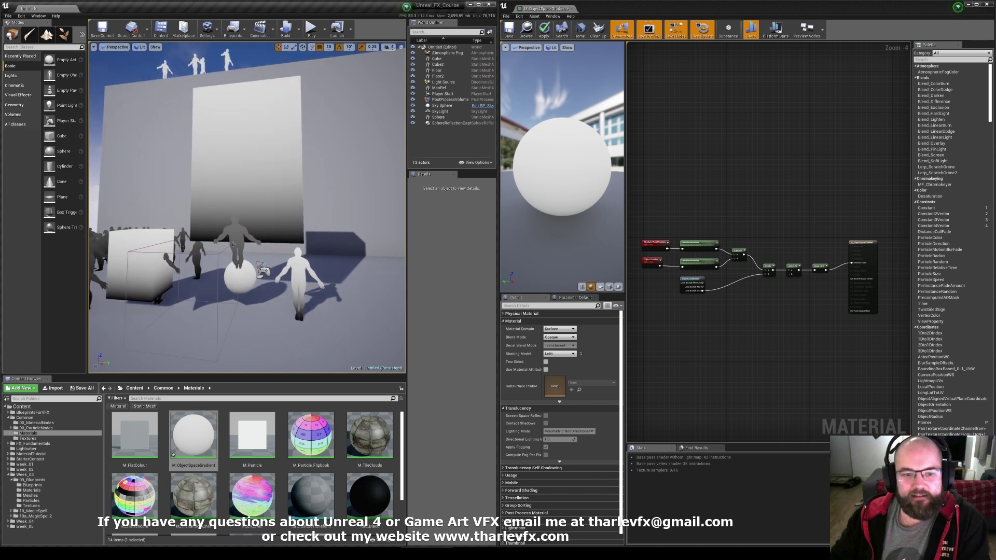
- Delete the painted foliage actor from the level
click(233, 243)
key(Delete)
right_drag(233, 244, 261, 247)
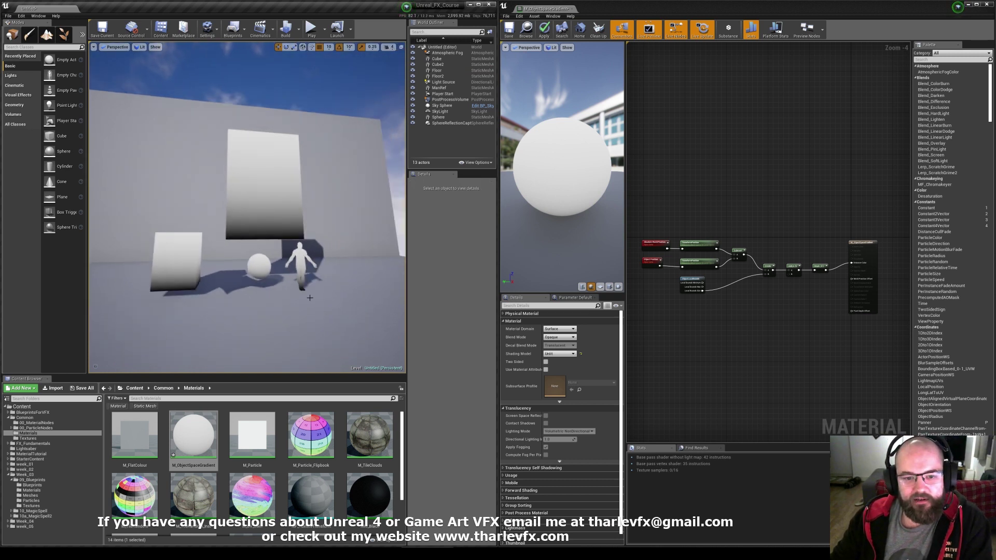
- Set the component mask before Emissive Color to output G and B, apply the material, and select the enlarged cube in the level
click(711, 324)
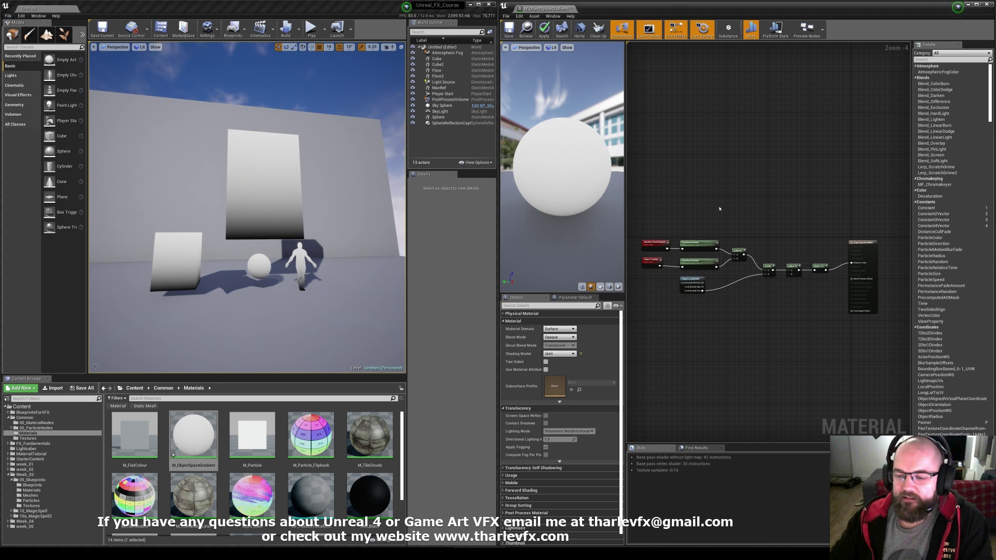
right_drag(755, 195, 752, 196)
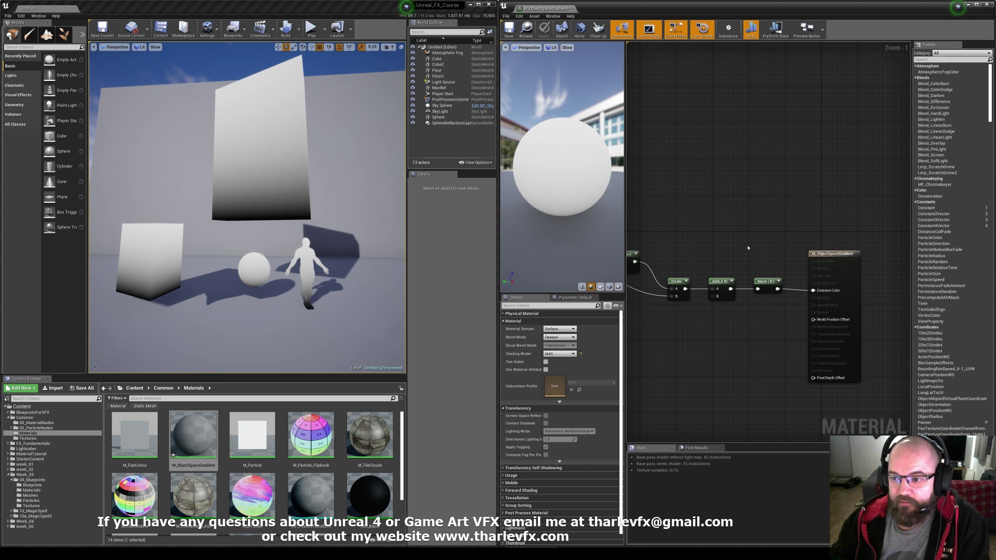
click(767, 282)
click(546, 329)
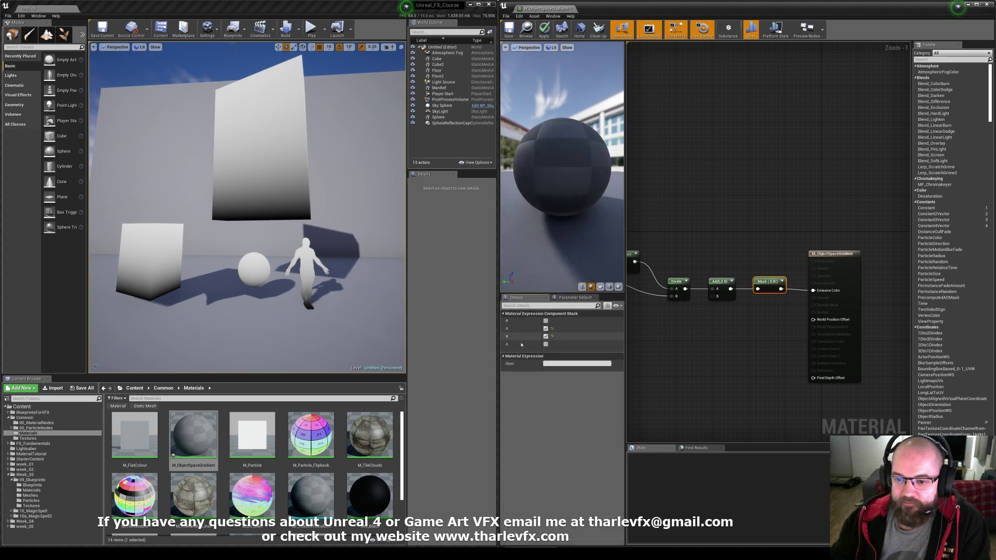
click(543, 29)
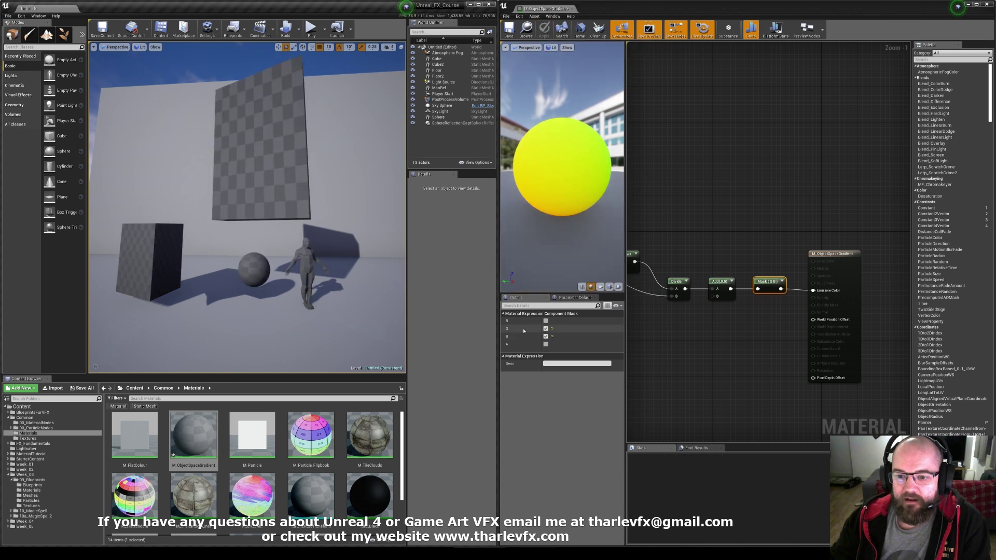
right_drag(278, 179, 269, 203)
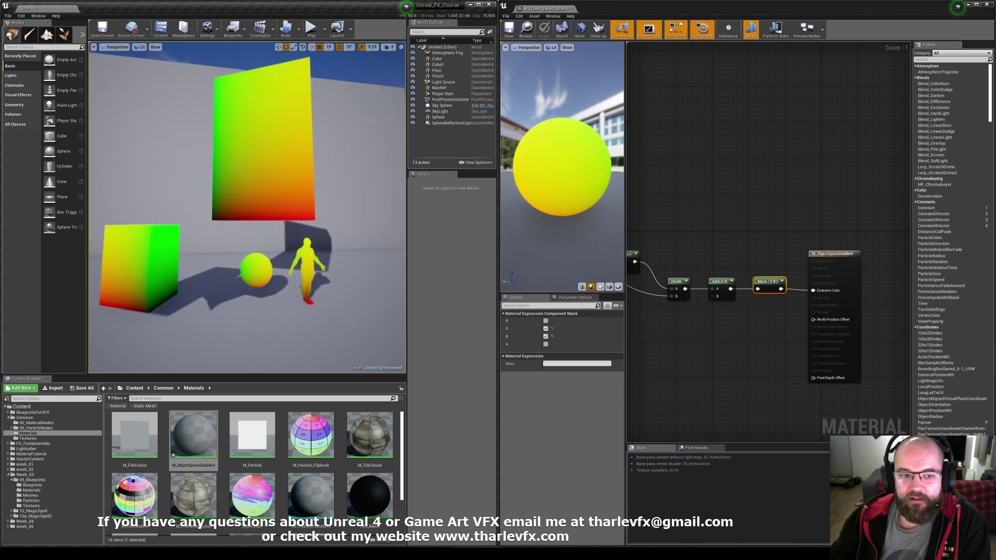
right_drag(279, 135, 259, 130)
click(292, 147)
click(697, 219)
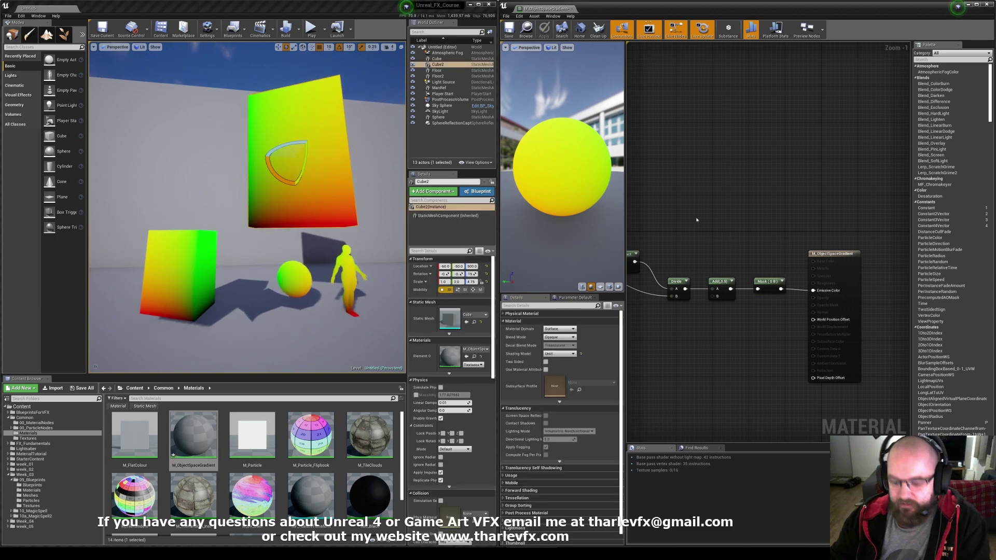
key(i)
click(696, 219)
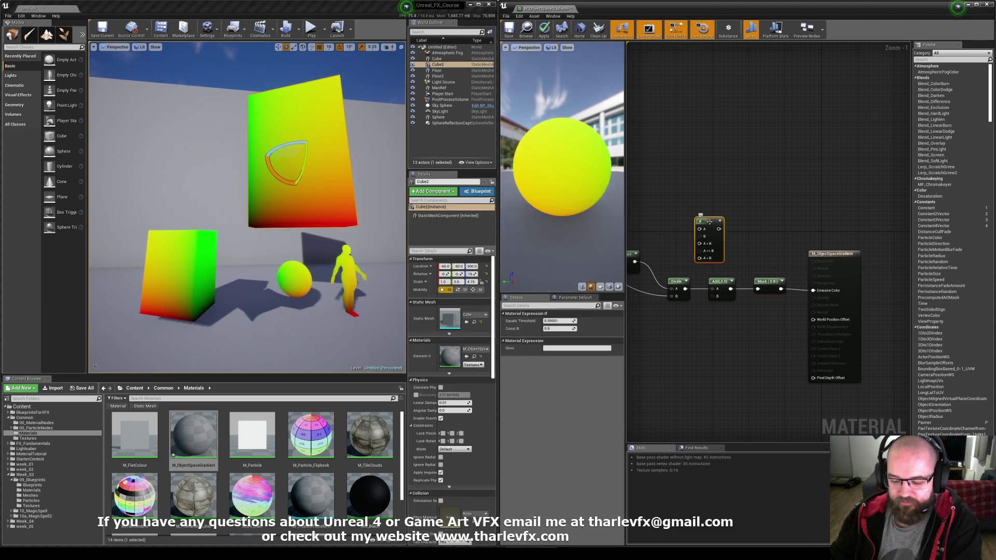
key(Delete)
- Place a TexCoord node with its preview expanded for comparison with the gradient, and delete it
click(702, 225)
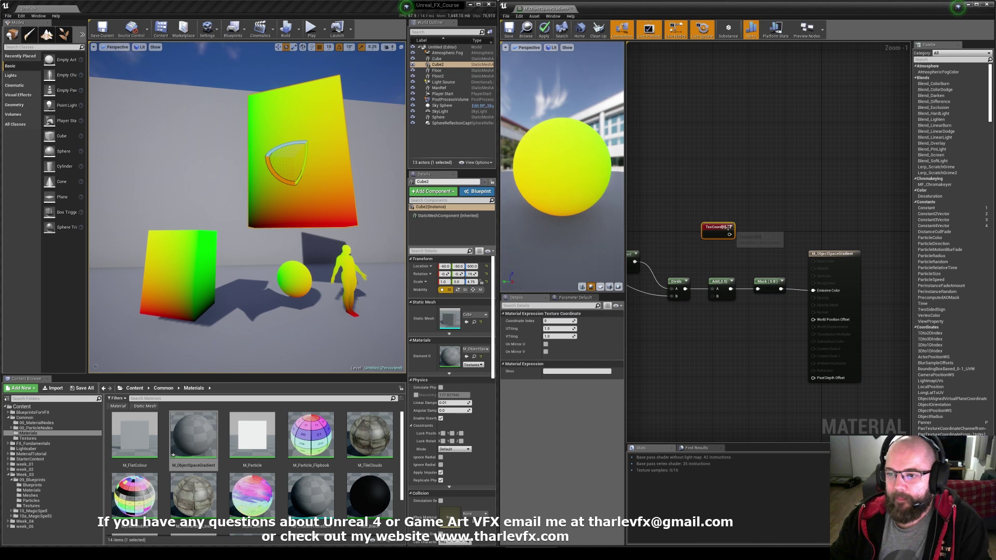
drag(717, 235, 705, 226)
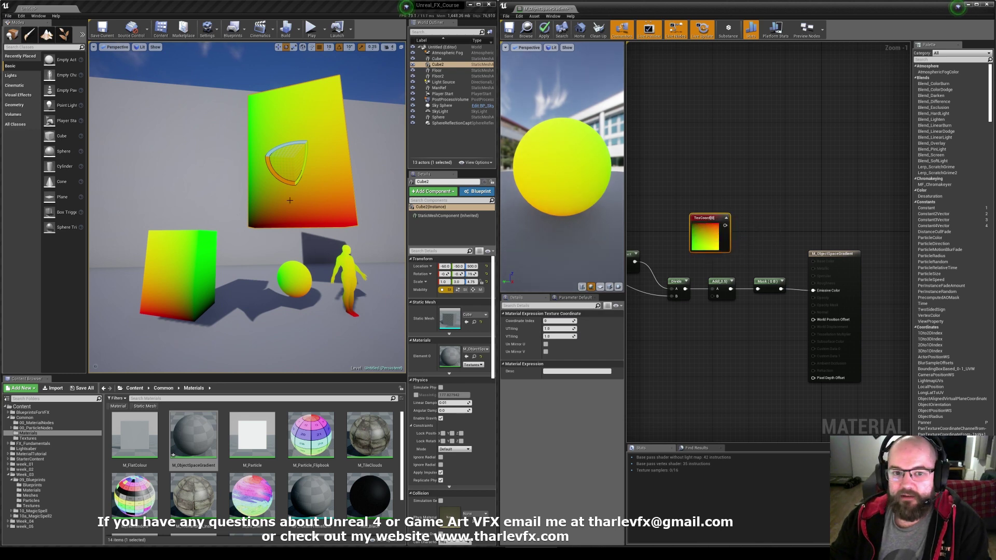
key(Delete)
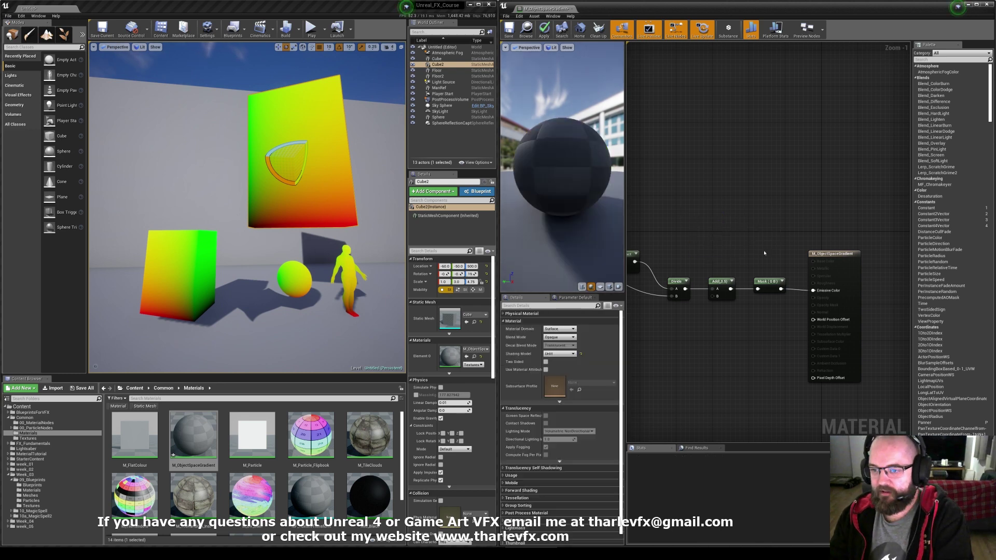
- Make room before the material output and add a Texture Sample node using T_UV_Map
right_drag(778, 236, 702, 196)
drag(745, 212, 809, 212)
click(737, 239)
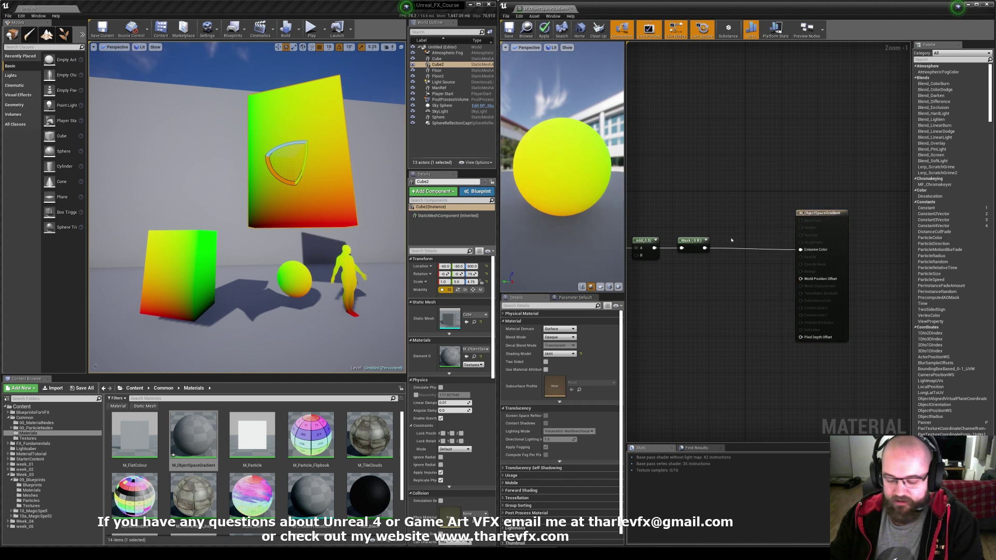
click(732, 240)
click(585, 379)
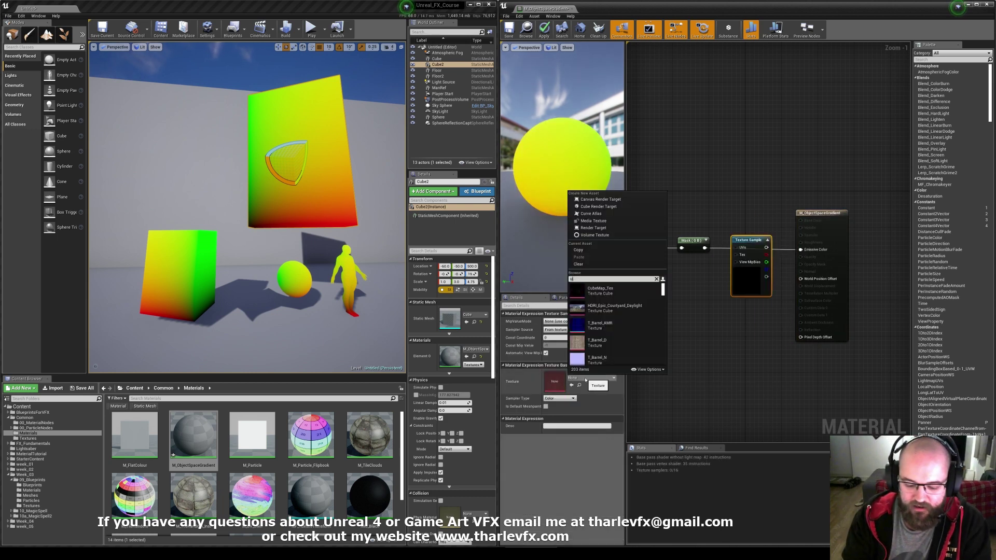
click(602, 309)
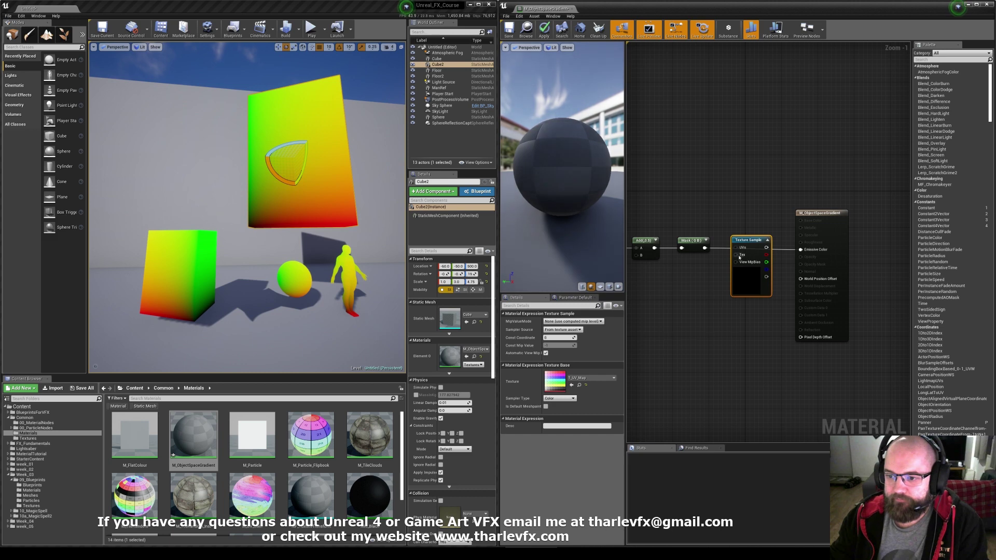
- Connect the mask to the Texture Sample's UVs and its colour output to Emissive Color, and apply the material
drag(736, 248, 705, 249)
click(782, 255)
mouse_move(805, 253)
mouse_down()
mouse_move(786, 248)
mouse_move(800, 248)
mouse_up()
drag(797, 246, 797, 246)
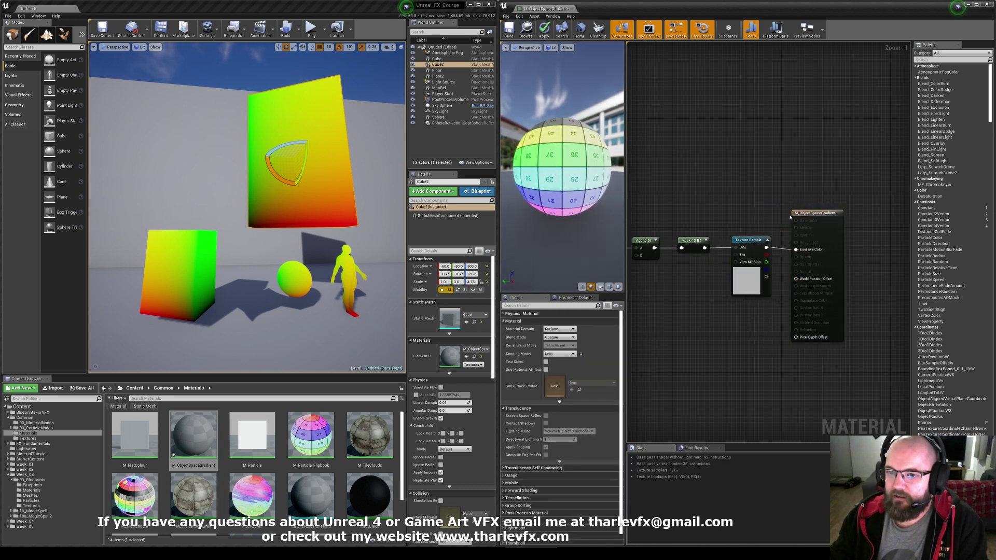
click(544, 30)
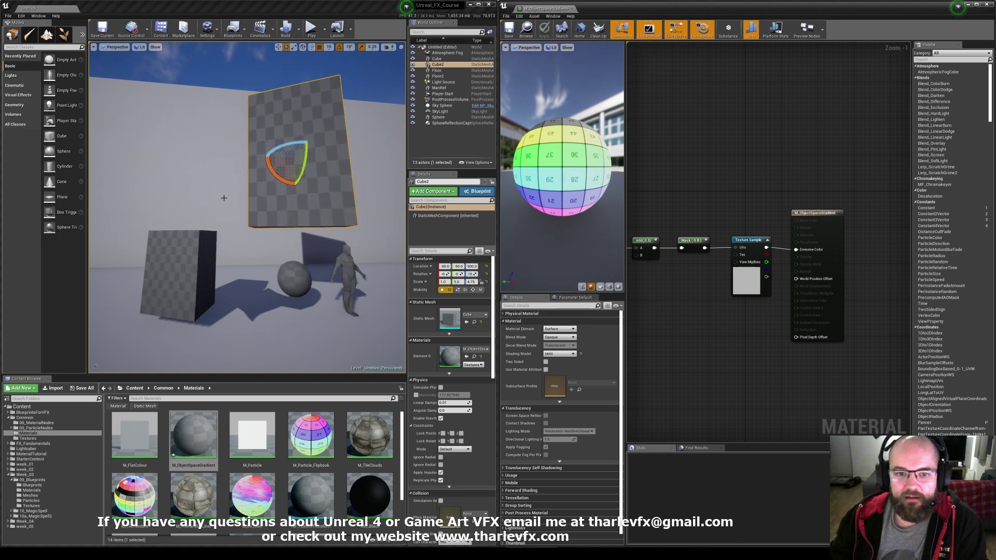
- Frame the enlarged cube and examine how the UV map texture fits its faces
key(w)
right_drag(259, 194, 175, 241)
key(Escape)
click(244, 181)
key(f)
alt+drag(244, 182, 223, 187)
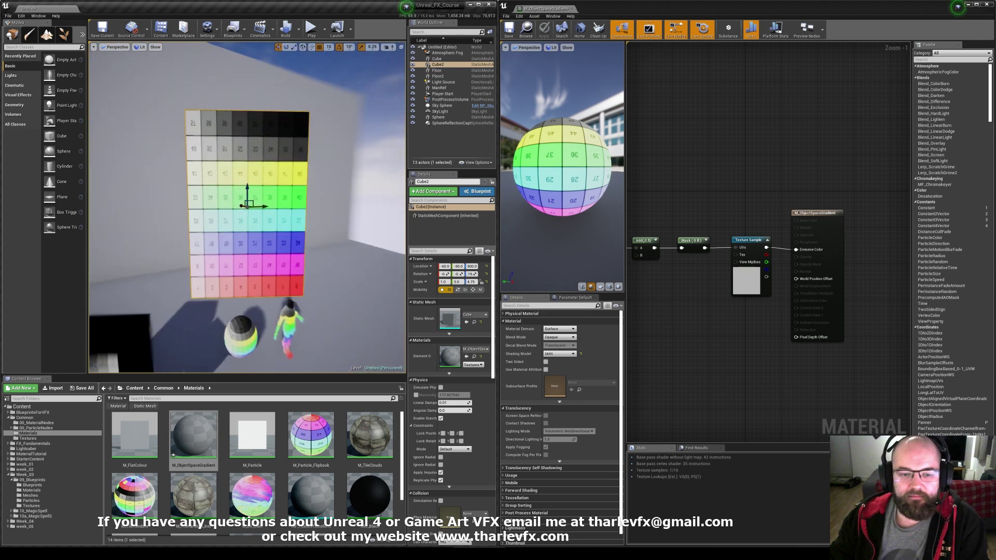
right_drag(223, 187, 208, 199)
right_drag(247, 207, 238, 170)
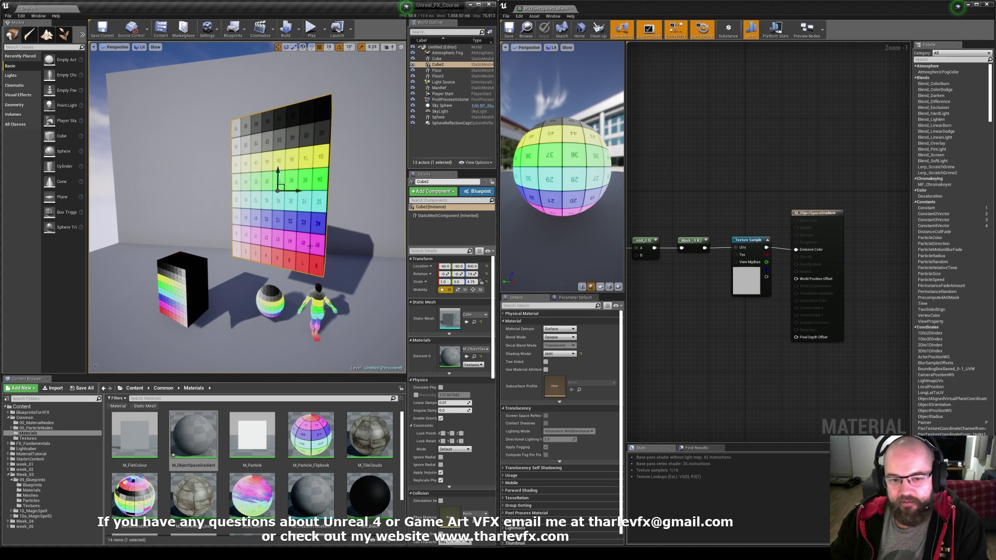
- Compare the UV map projection on the sphere, man and smaller cube, and view the enlarged cube's front face up close
right_drag(339, 169, 295, 249)
click(289, 302)
click(294, 254)
click(341, 314)
click(295, 253)
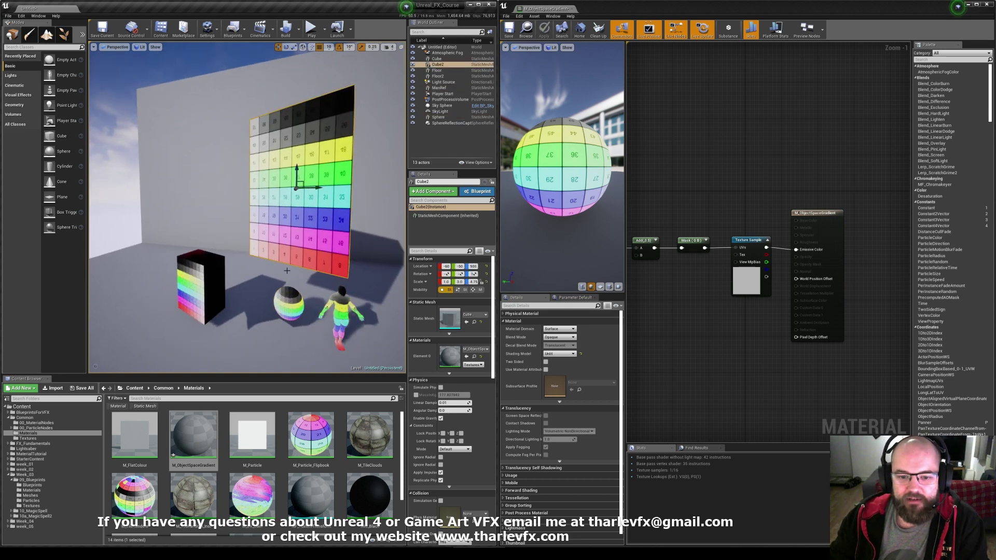
click(289, 303)
click(199, 288)
click(296, 233)
right_drag(295, 233, 281, 213)
key(w)
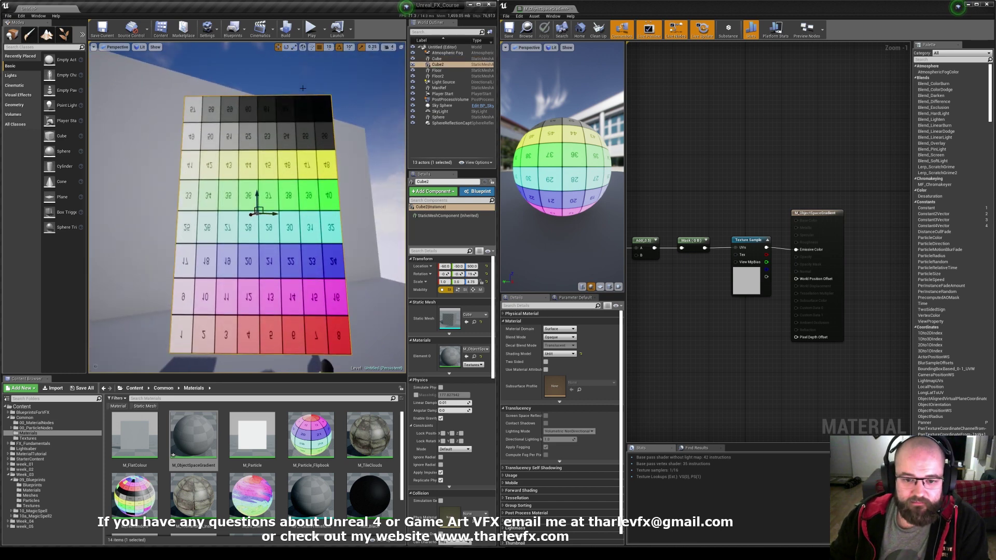
- Make room before the material output and add a Multiply node between the mask and the Texture Sample
right_drag(679, 285, 713, 299)
drag(848, 208, 811, 289)
click(761, 279)
key(m)
click(729, 281)
drag(738, 284, 749, 277)
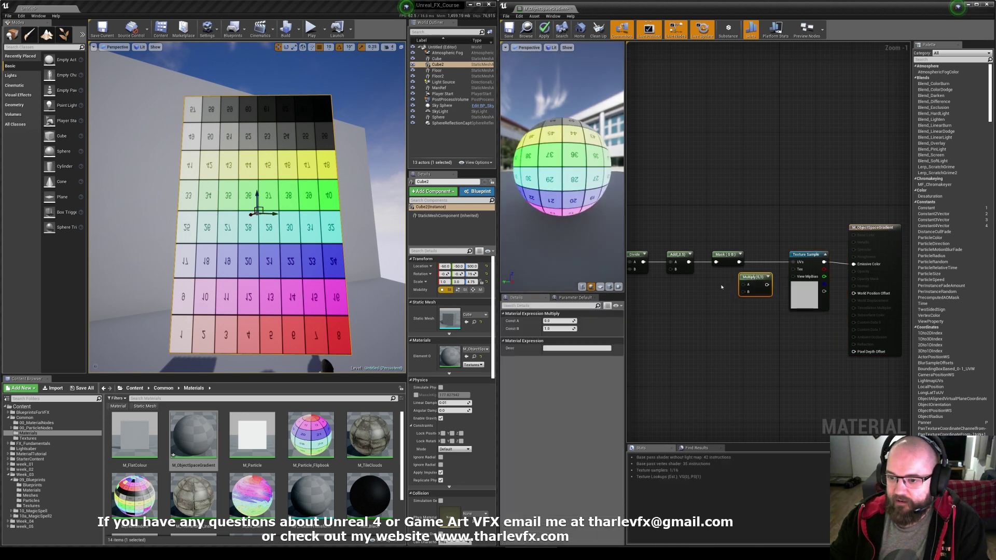
- Add a Constant2Vector node beside the Multiply node and set both of its channels to 1
click(721, 284)
key(2)
click(712, 280)
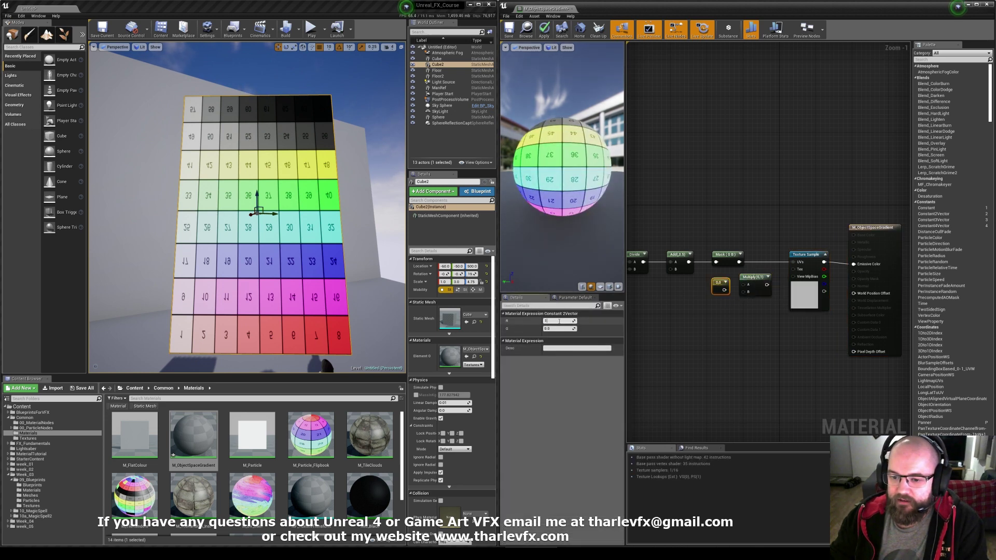
key(Tab)
text(1)
key(Tab)
scroll(730, 285, up, 1)
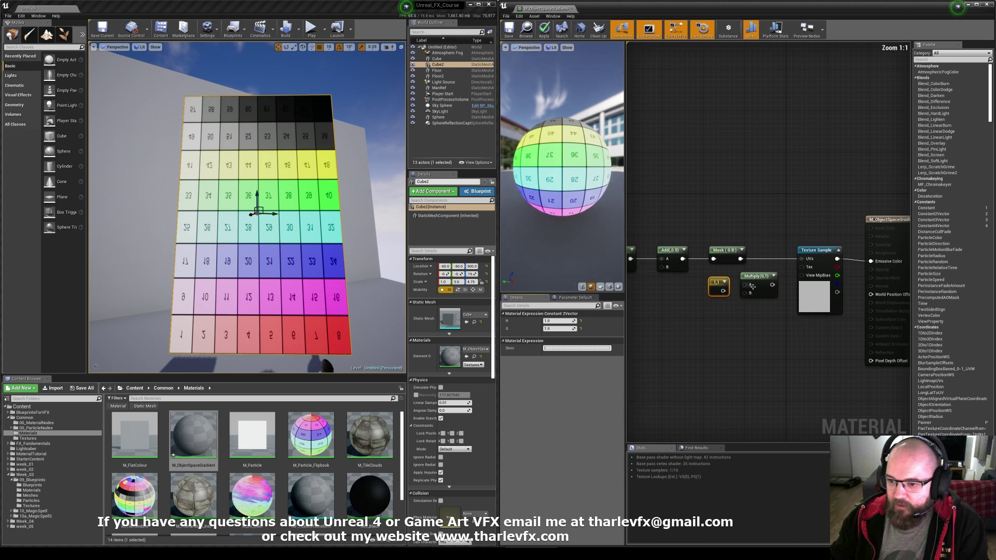
- Multiply the mask by the two-channel constant, feed the result into the Texture Sample's UVs, and apply the material
drag(746, 285, 769, 262)
click(761, 258)
click(774, 212)
drag(716, 284, 715, 277)
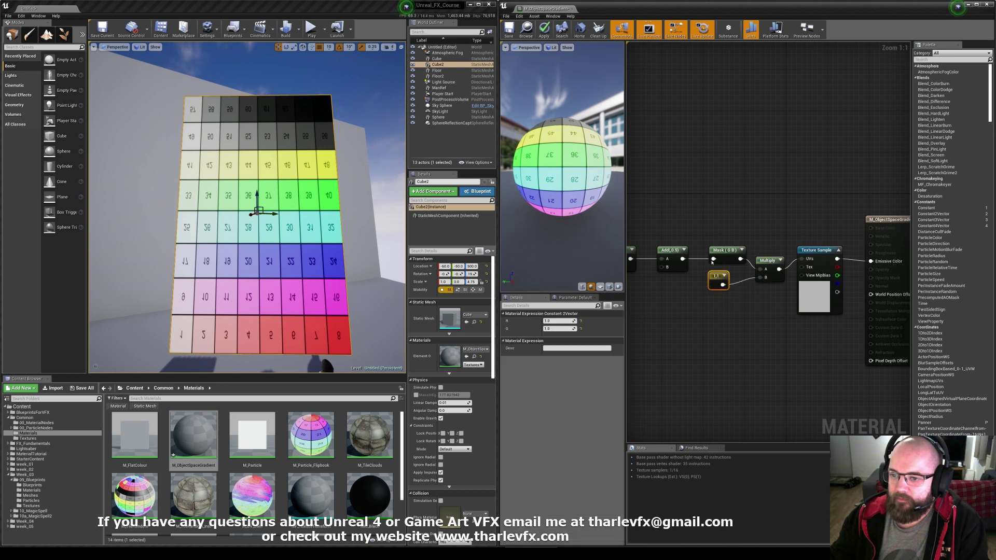
click(544, 29)
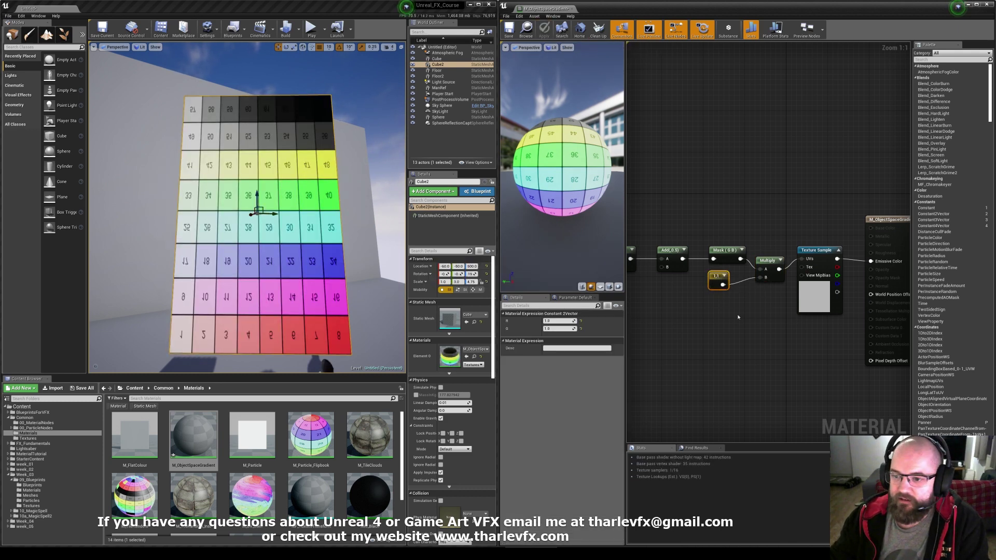
- Set the constant's G channel to -1 and apply the material to flip the texture vertically
text(-1)
key(Return)
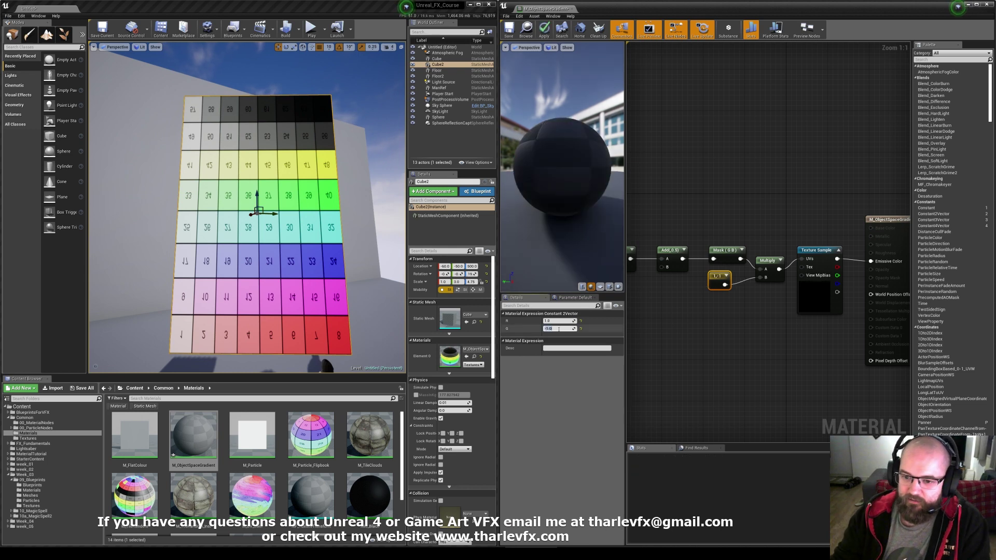
click(544, 30)
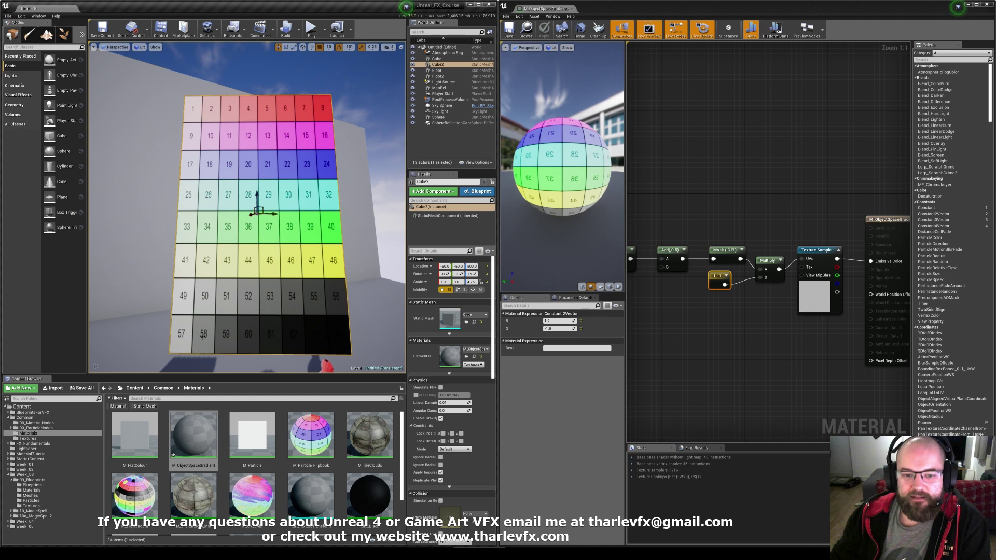
- Rotate the enlarged cube about its vertical axis and check how the texture follows it
right_drag(247, 191, 239, 190)
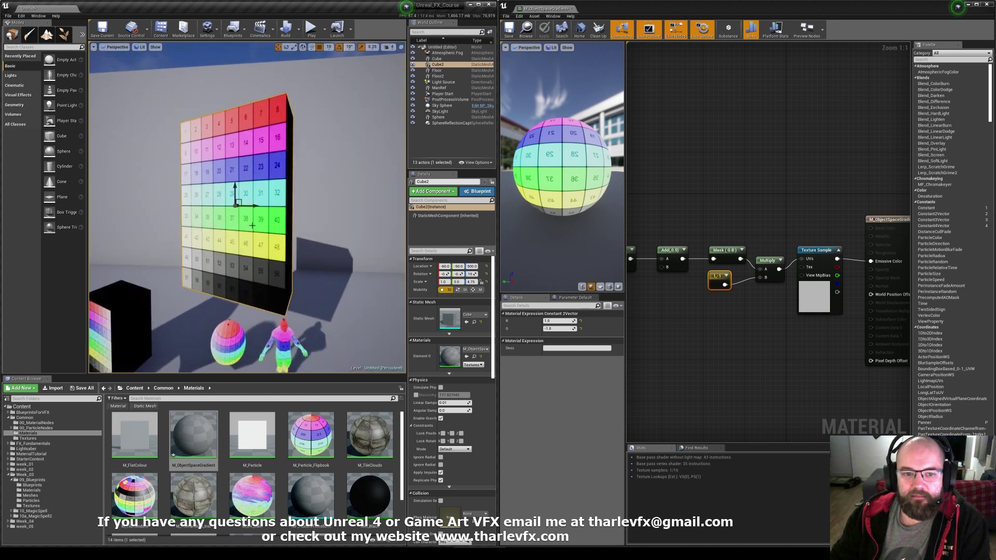
key(e)
drag(248, 183, 241, 207)
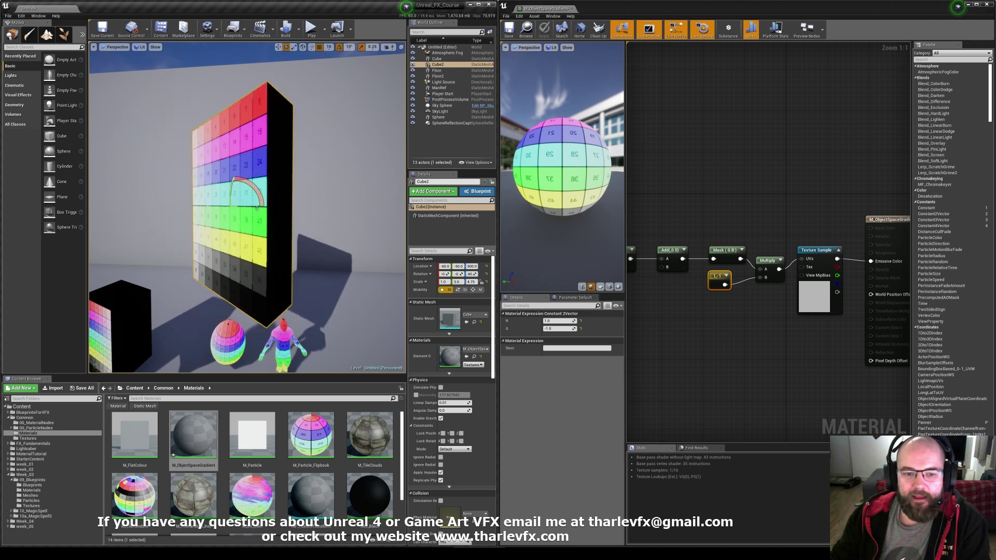
key(Escape)
right_drag(241, 207, 240, 223)
right_drag(298, 206, 283, 206)
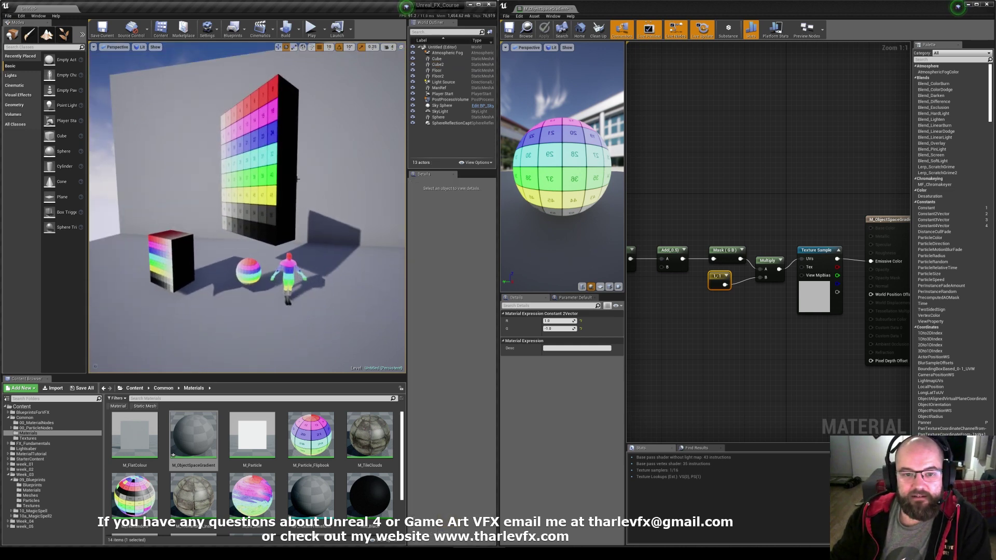
click(244, 139)
right_drag(244, 139, 264, 113)
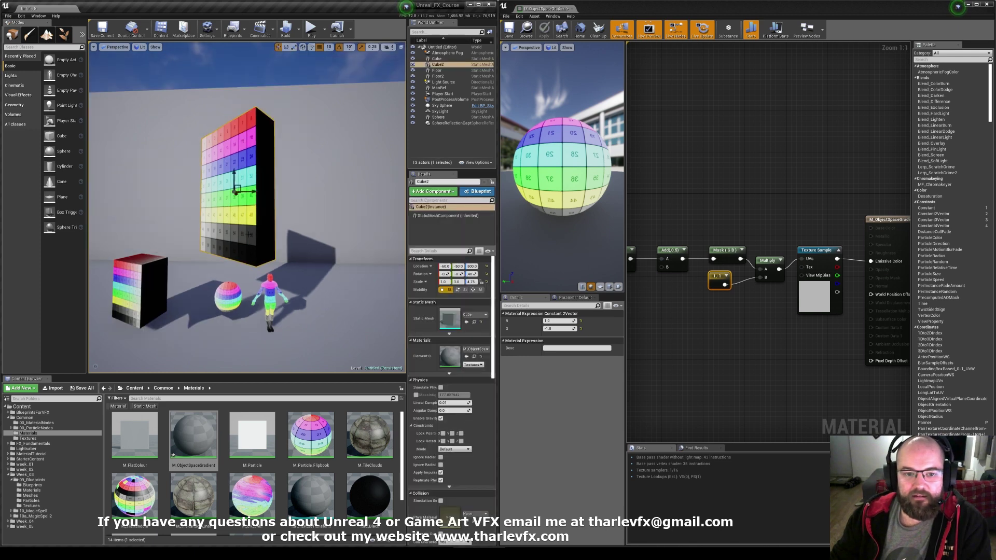
- Frame the man figure and rotate it about its vertical axis to check the projection on its body
click(269, 292)
key(f)
mouse_move(270, 291)
alt+mouse_down()
mouse_move(311, 275)
mouse_move(270, 294)
alt+mouse_up()
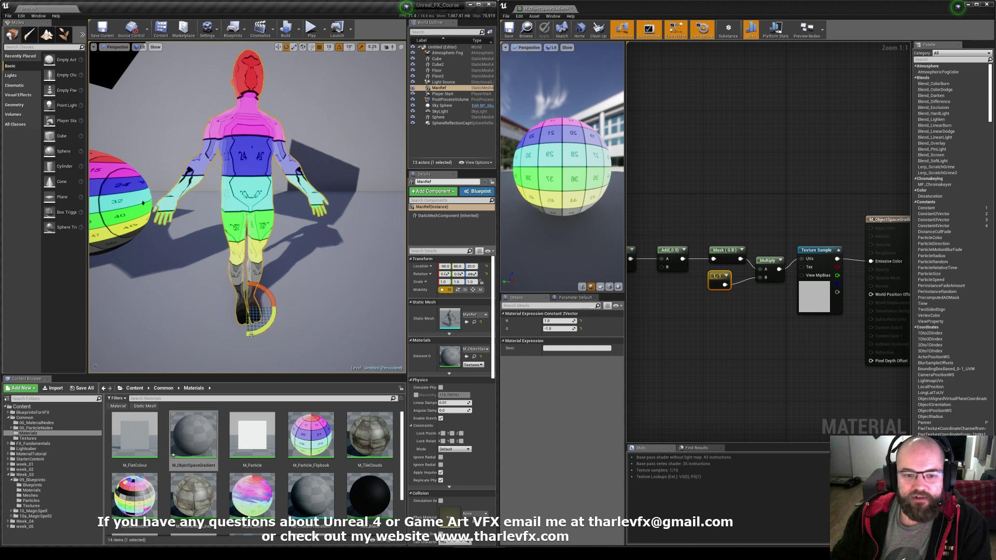
drag(251, 335, 257, 265)
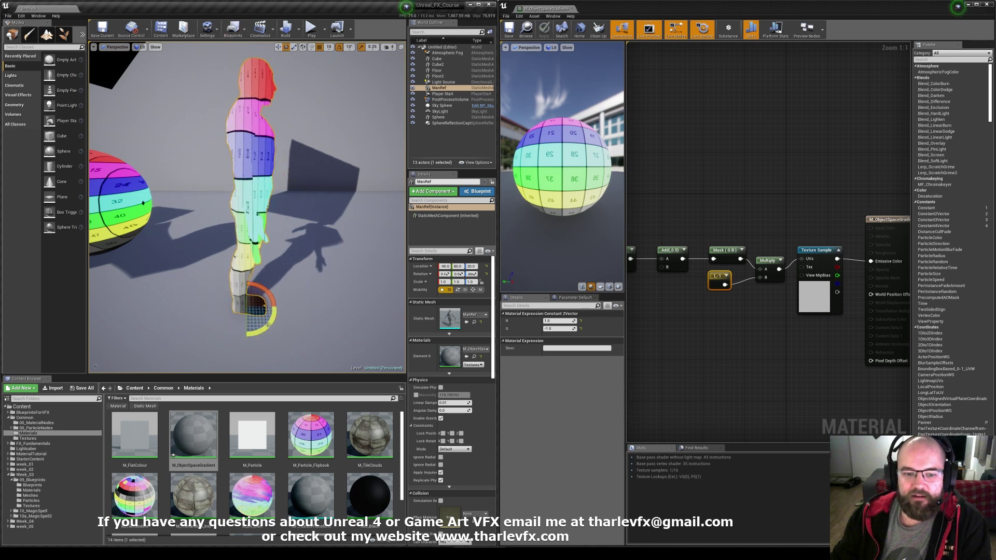
drag(268, 325, 228, 337)
- Change the Component Mask channels from G and B to R and B, and apply the material
right_drag(669, 293, 707, 302)
drag(672, 221, 659, 270)
right_drag(728, 223, 825, 222)
click(862, 261)
right_drag(859, 280, 772, 292)
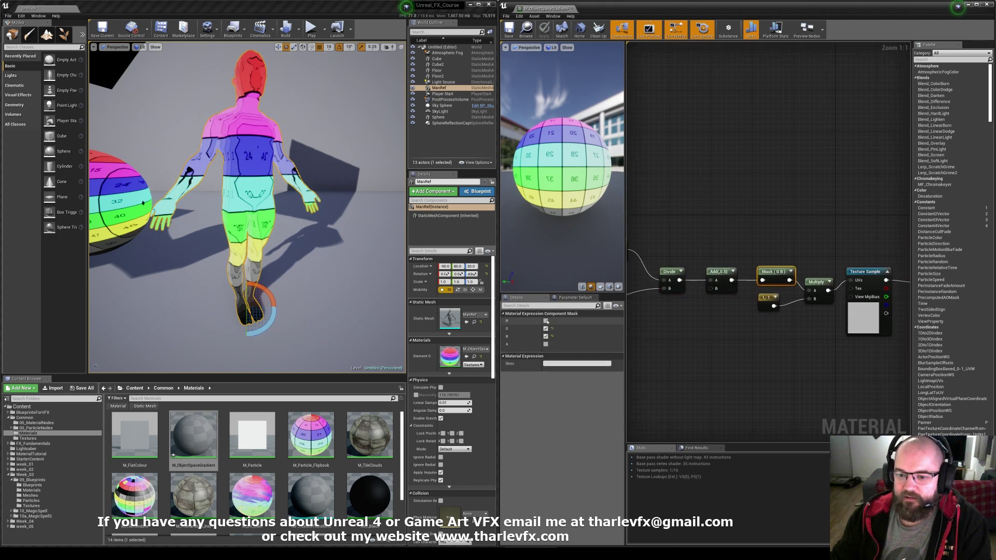
click(546, 321)
click(546, 329)
click(730, 237)
click(544, 32)
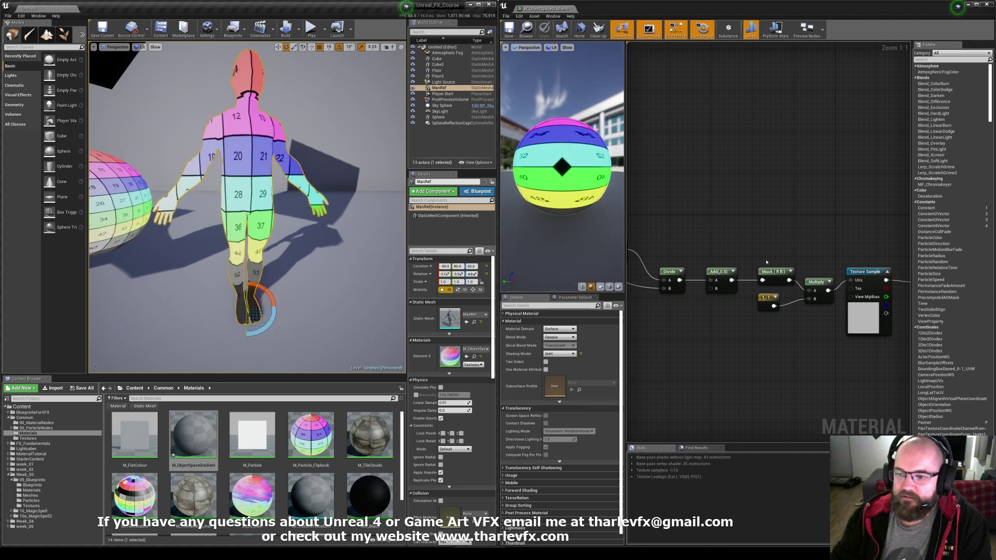
- Examine the new projection direction on the man figure and the enlarged cube
alt+drag(278, 186, 254, 208)
right_drag(254, 239, 268, 252)
drag(268, 253, 286, 168)
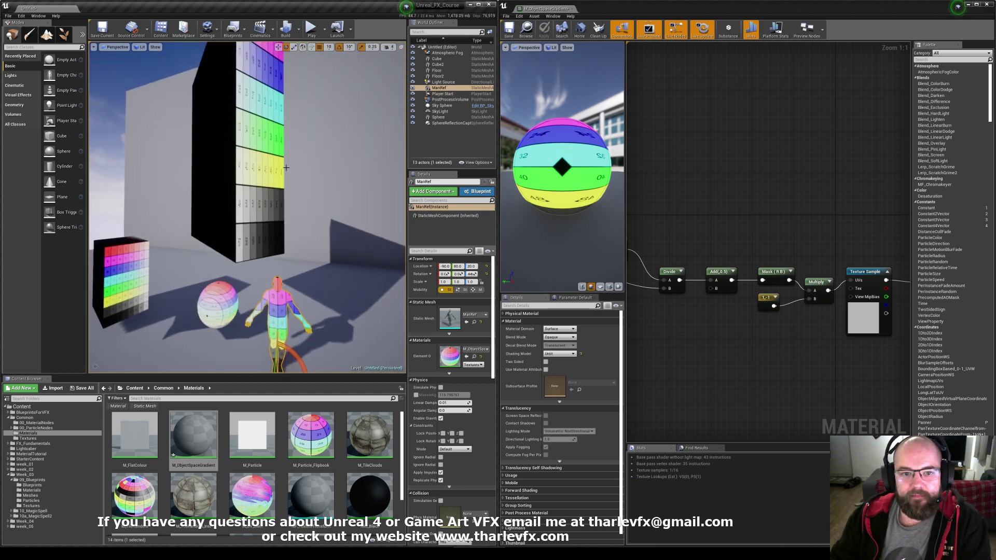
- Frame the smaller cube and examine how the UV map projects onto its front, back, side and top faces
click(124, 249)
key(f)
key(w)
alt+drag(123, 249, 93, 243)
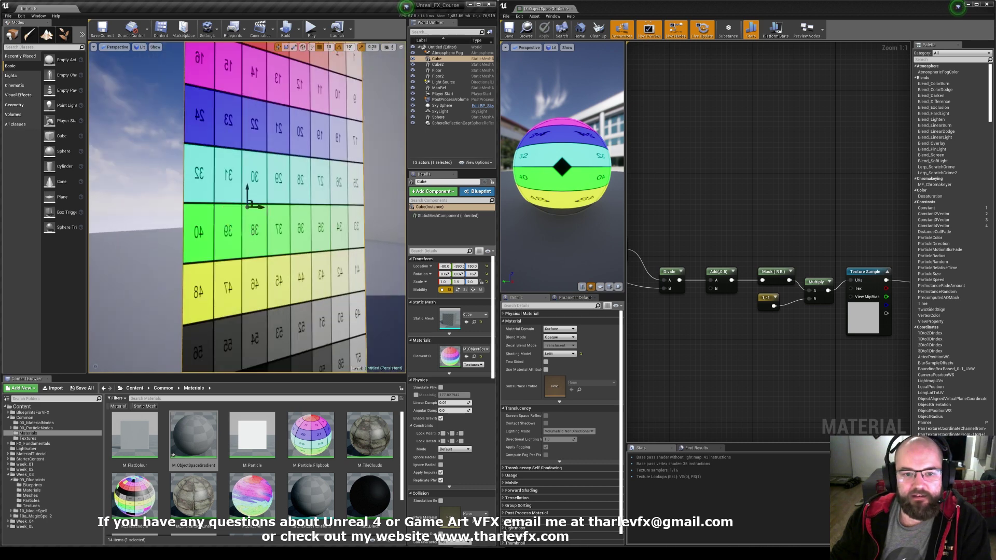
right_drag(123, 249, 128, 229)
key(a)
right_drag(258, 336, 404, 337)
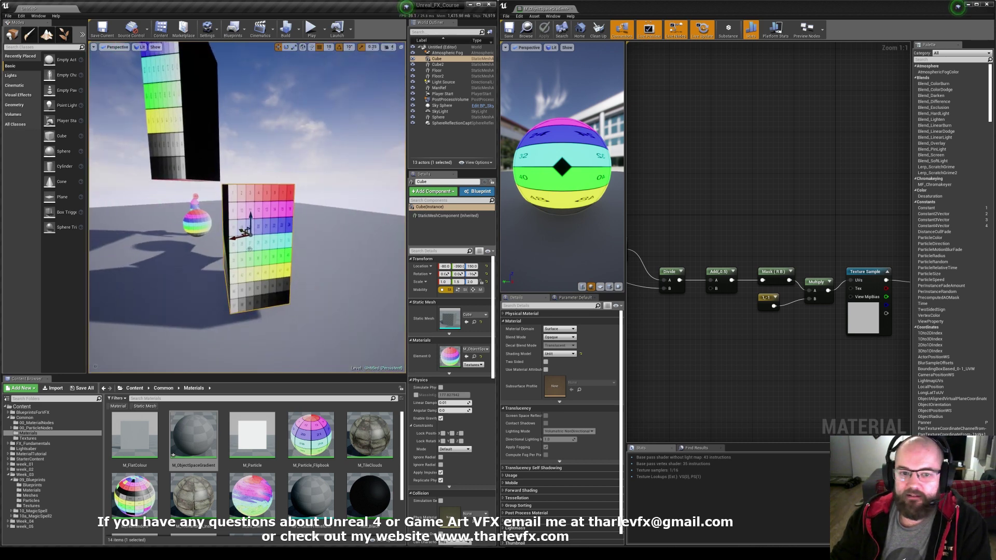
alt+drag(249, 250, 142, 233)
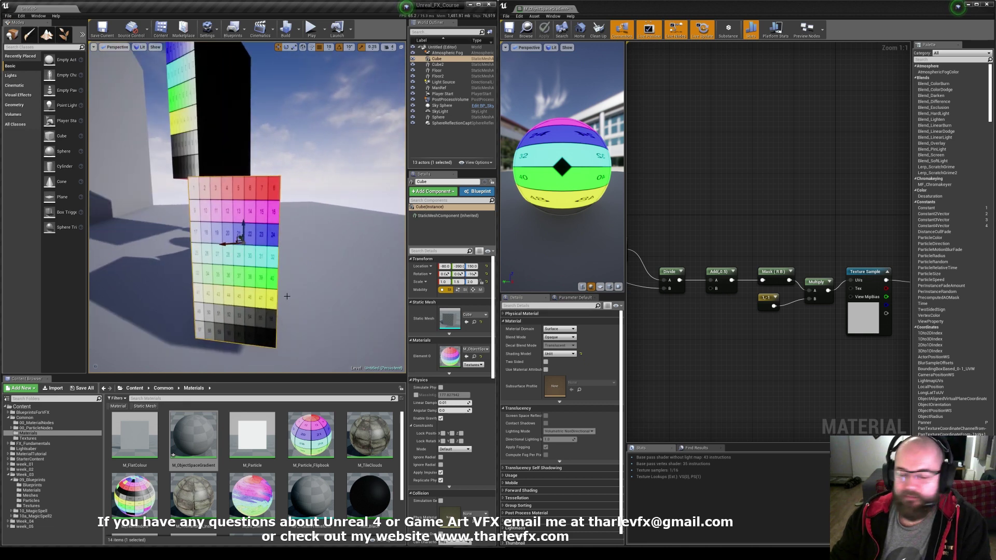
alt+drag(244, 242, 132, 236)
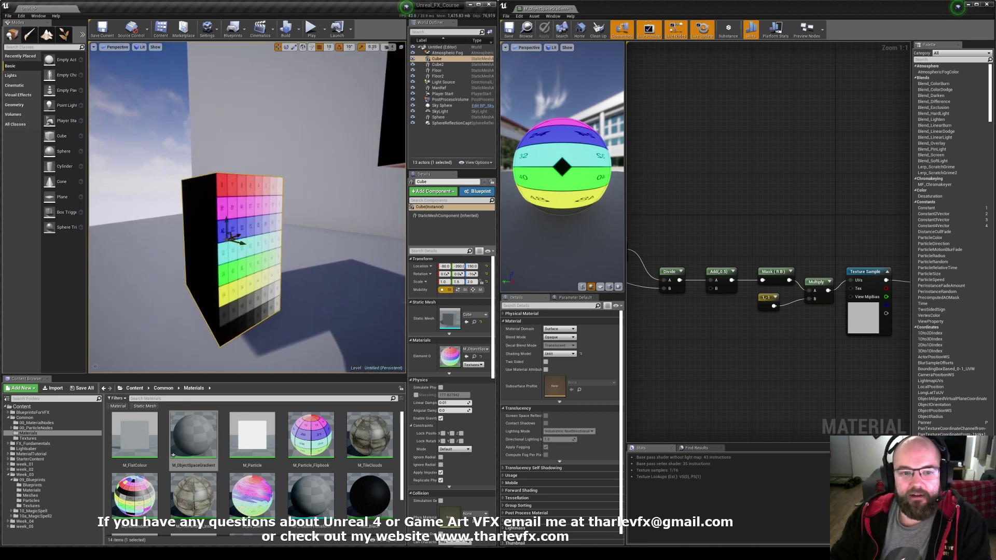
alt+drag(228, 223, 246, 275)
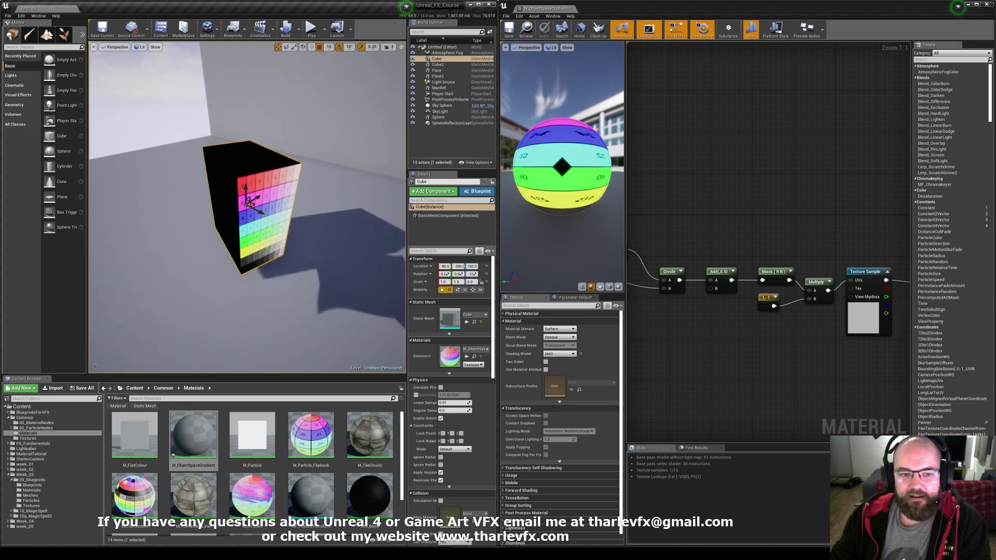
- Search for "clouds" and replace the Texture Sample's texture with the clouds noise texture
click(867, 325)
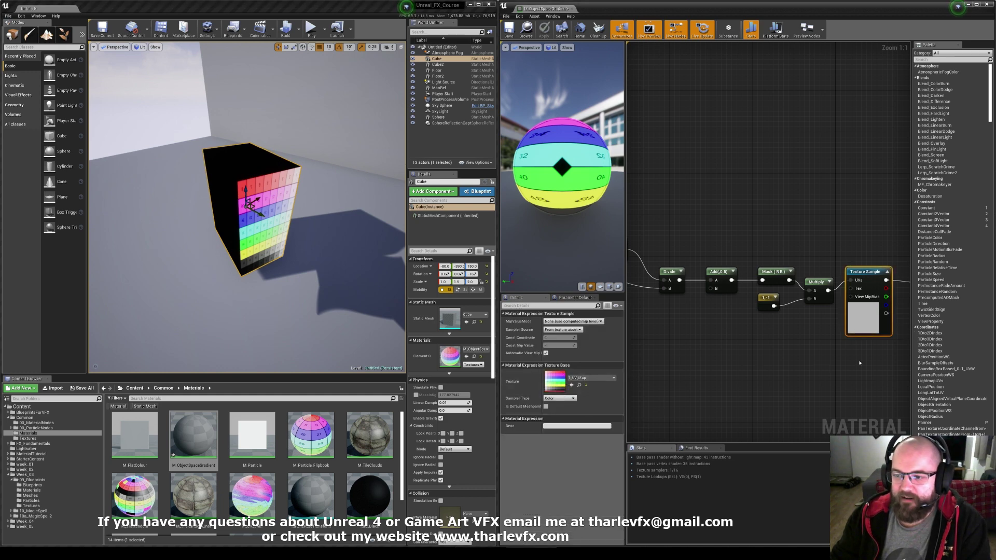
click(596, 378)
text(cl)
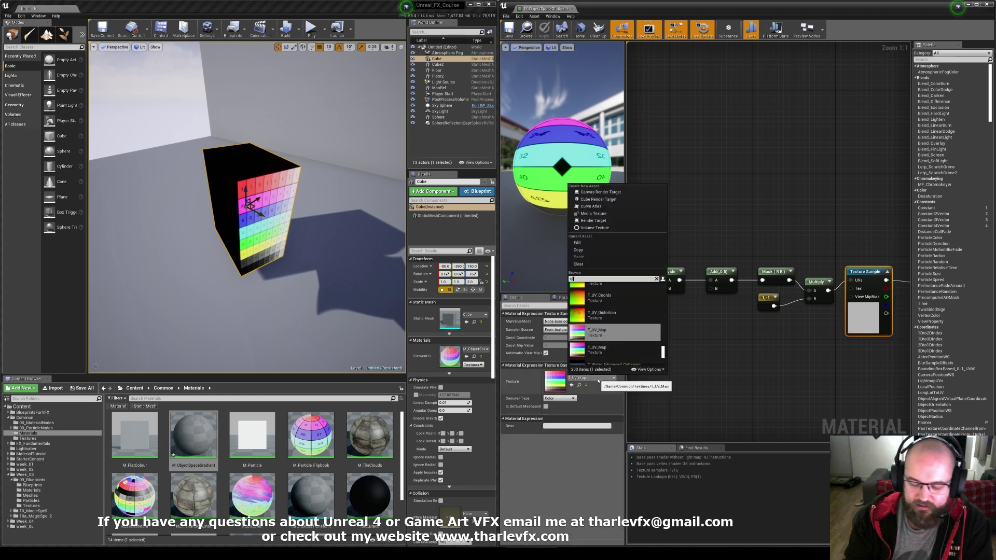
text(ouds)
click(603, 291)
- Connect the Texture Sample's red channel to Emissive Color and apply the material
right_drag(828, 336, 647, 347)
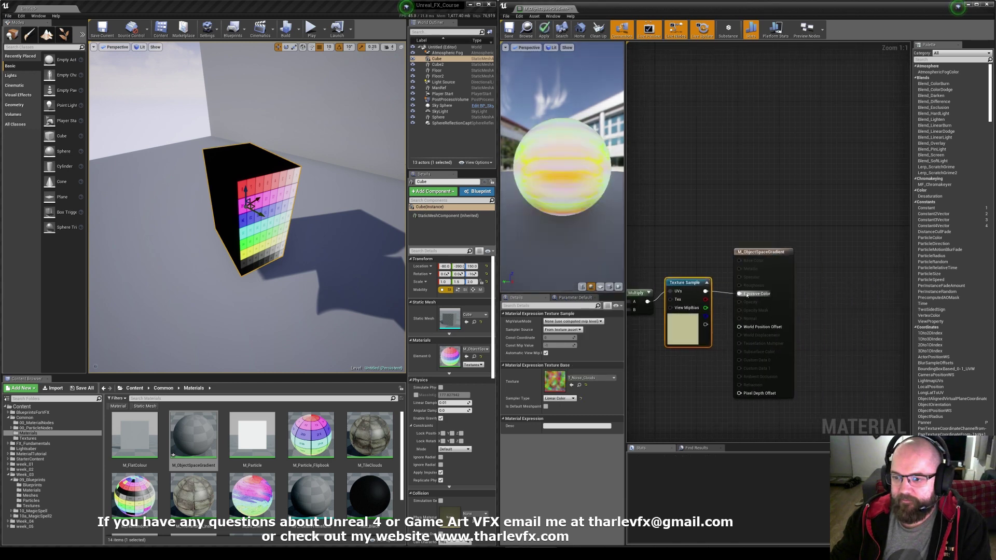
drag(740, 293, 705, 299)
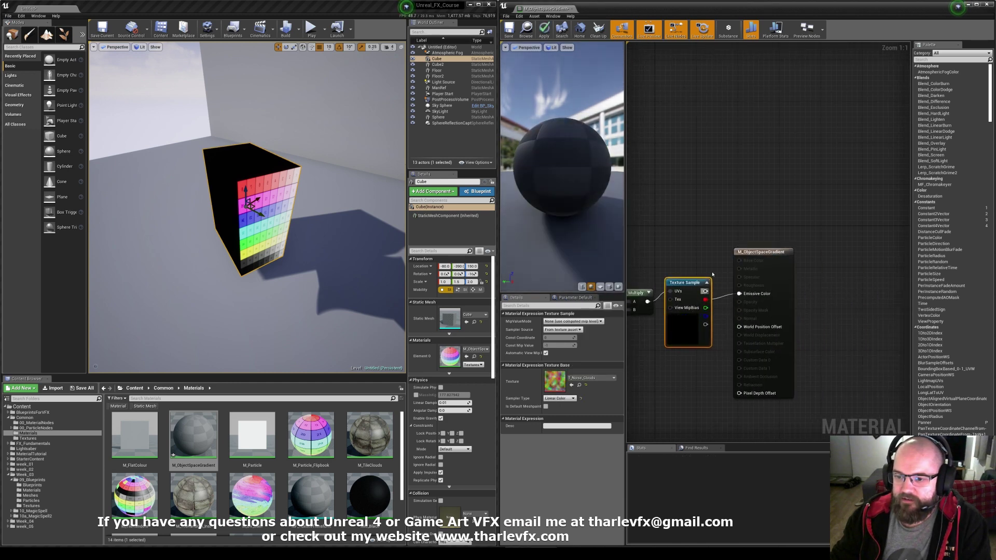
click(548, 31)
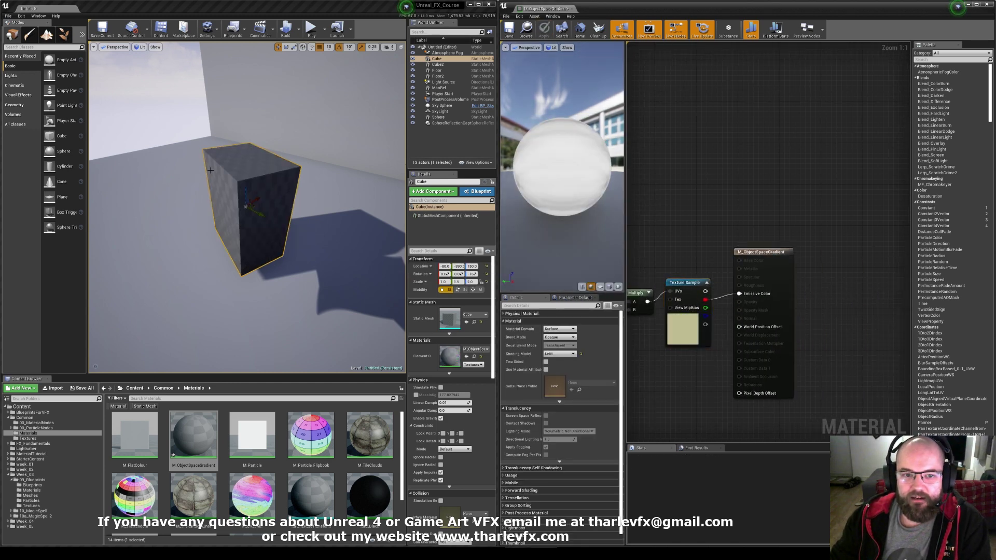
- Scale the smaller cube along its Y axis and examine how the clouds texture stretches across its faces
right_drag(236, 173, 218, 174)
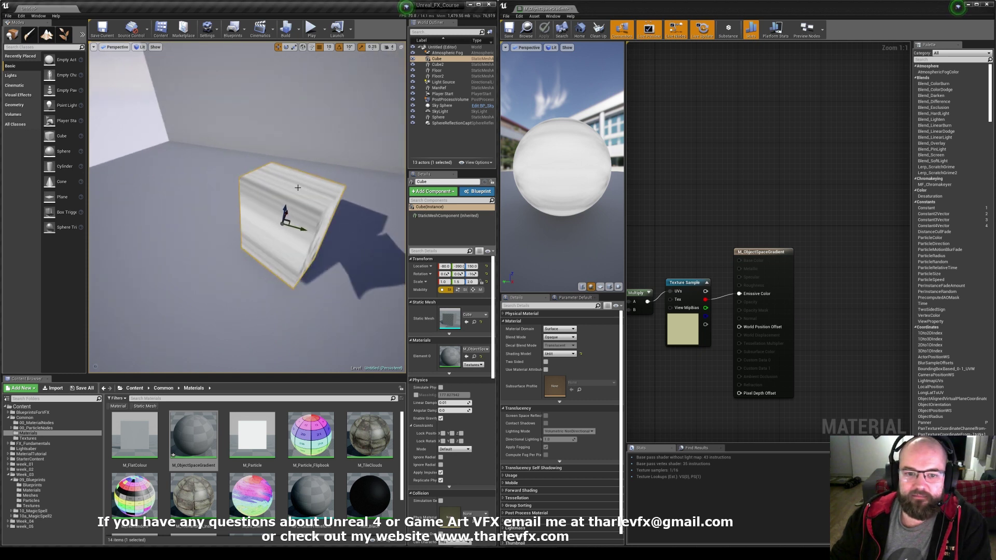
right_drag(298, 187, 209, 129)
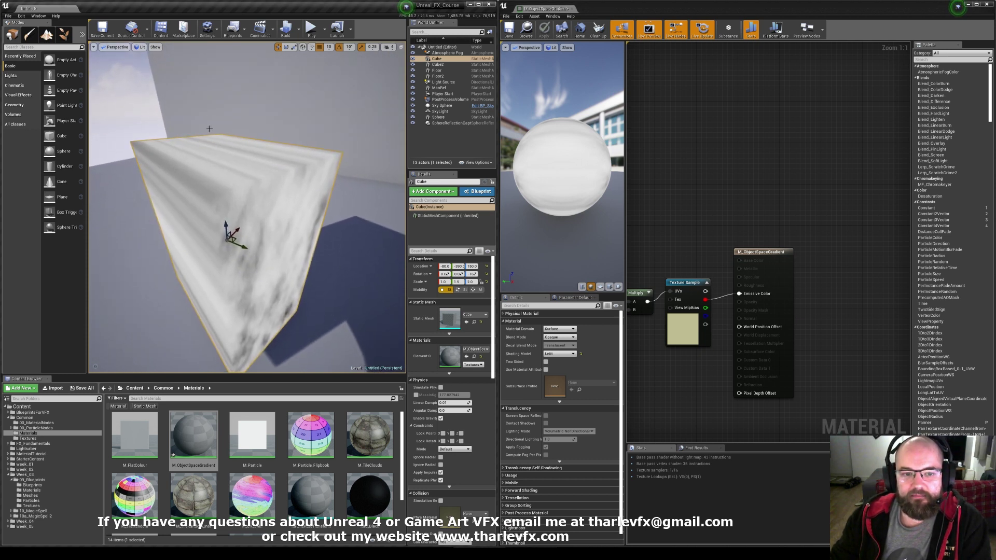
key(r)
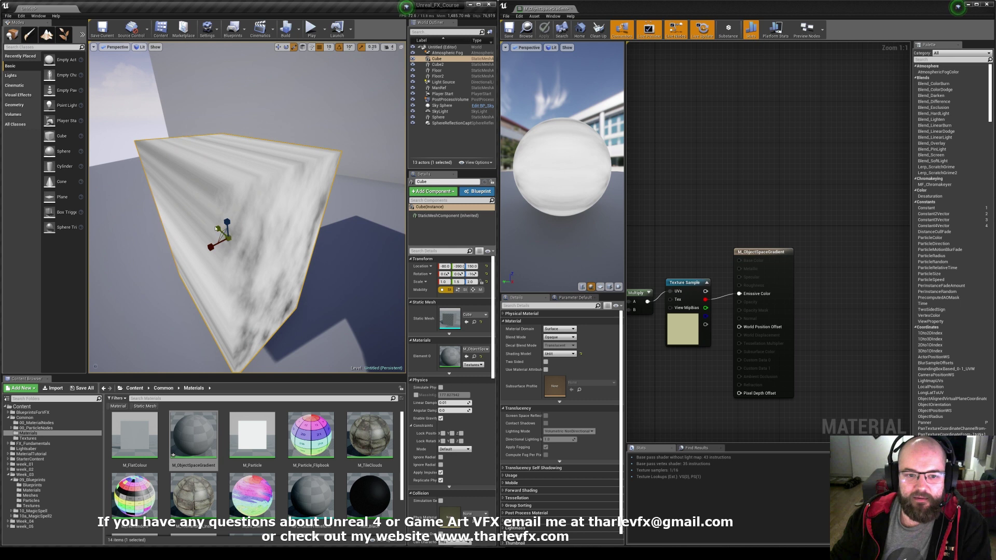
drag(217, 228, 253, 261)
alt+drag(256, 204, 322, 219)
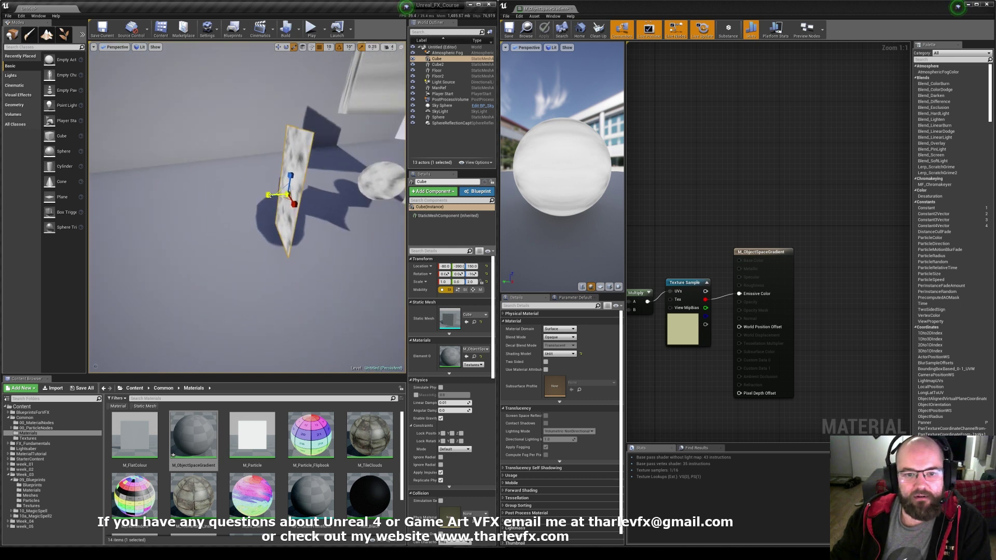
drag(270, 195, 243, 196)
key(Escape)
right_drag(243, 196, 208, 171)
key(w)
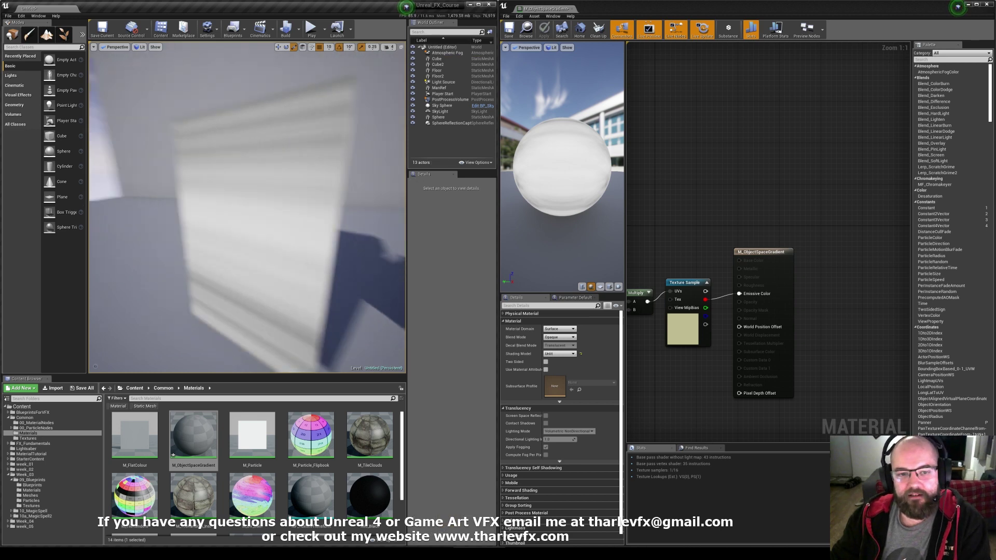
scroll(244, 160, down, 5)
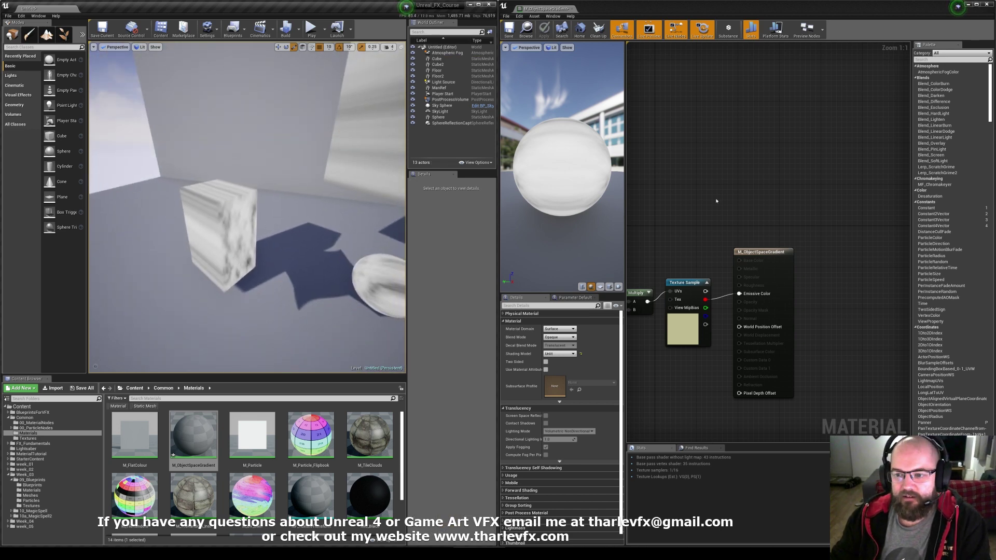
- Add a Constant3Vector node in the empty graph area above the gradient node chain
scroll(786, 225, down, 2)
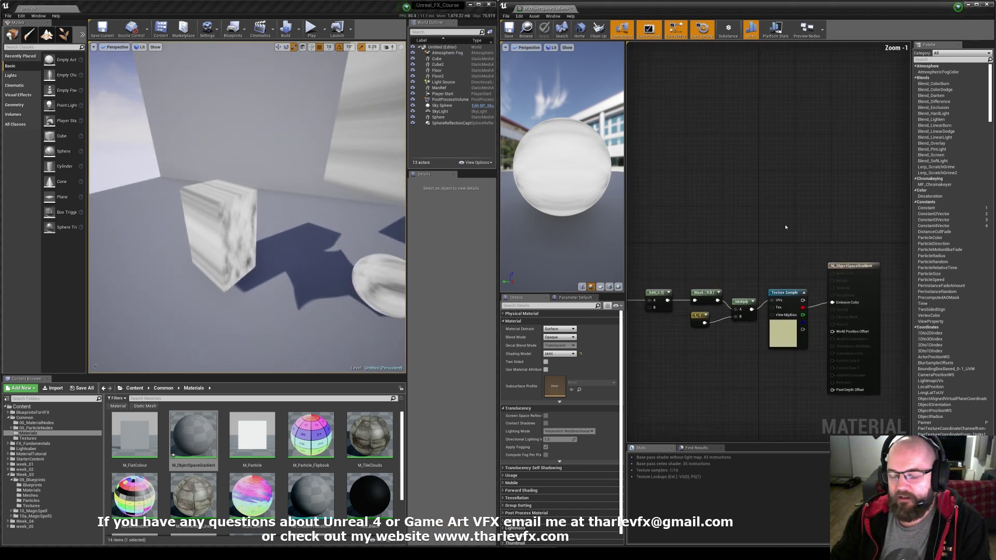
right_drag(695, 201, 706, 213)
scroll(708, 208, up, 1)
key(3)
click(691, 190)
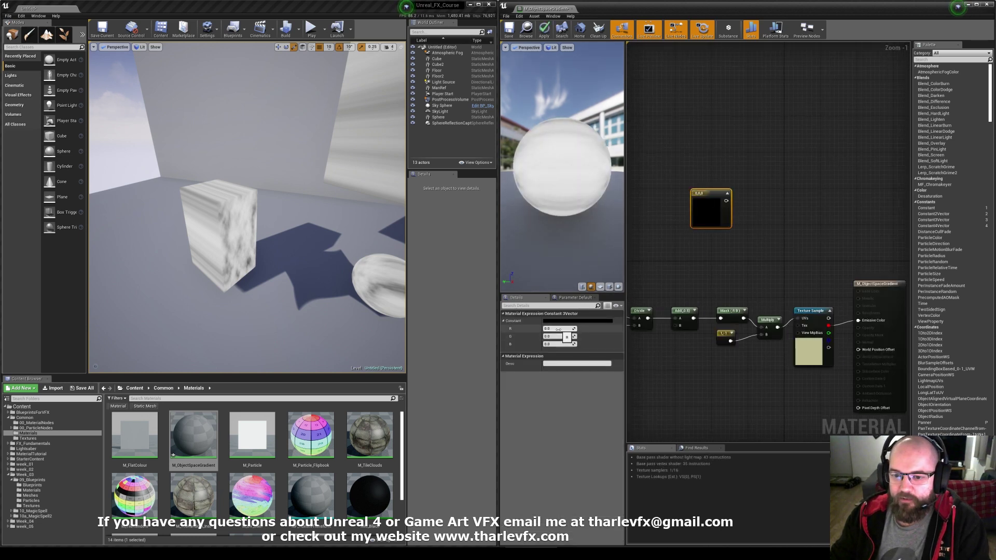
- Move and rotate the smaller cube freehand so it stands at an angle in the level
click(243, 260)
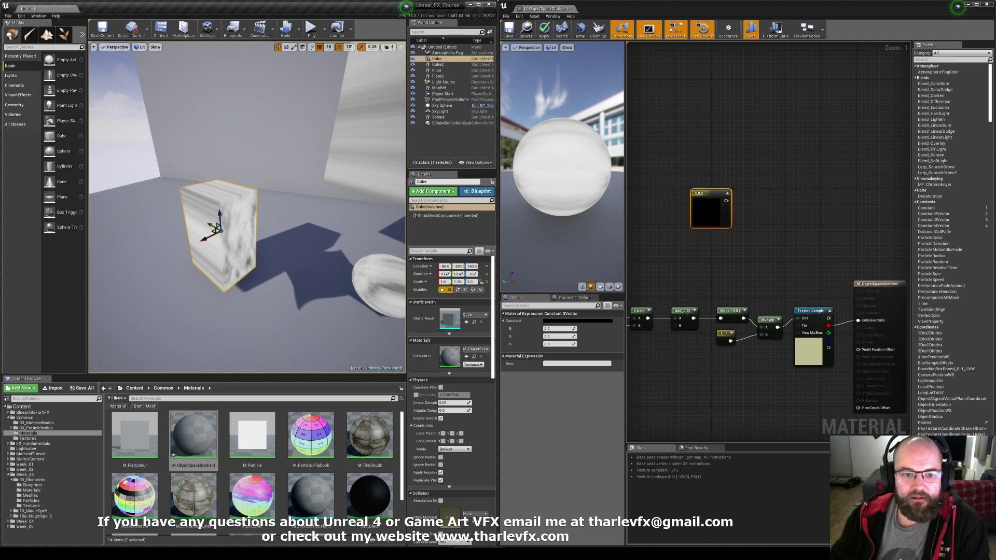
mouse_move(214, 226)
mouse_down()
mouse_move(203, 218)
mouse_move(210, 229)
mouse_up()
right_click(223, 242)
key(Escape)
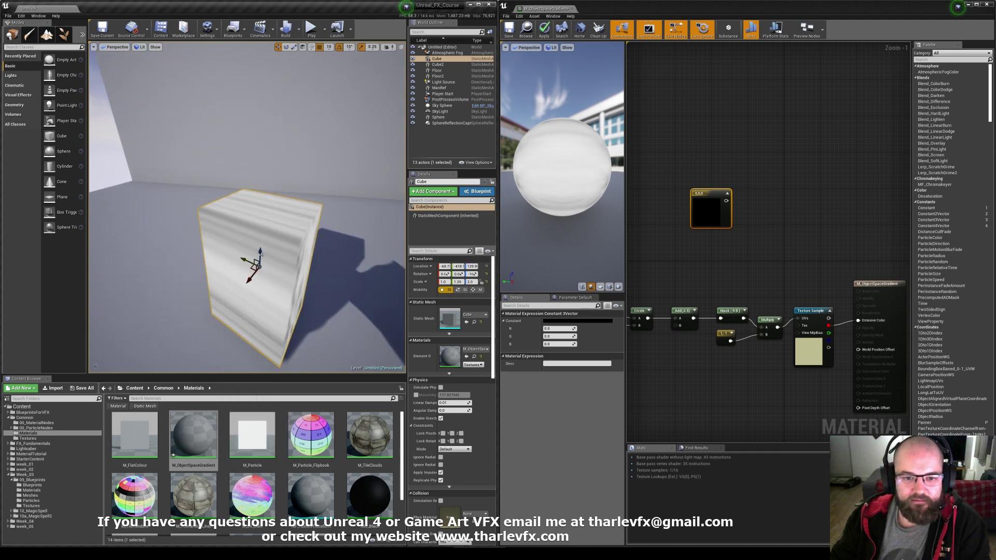
drag(259, 253, 295, 215)
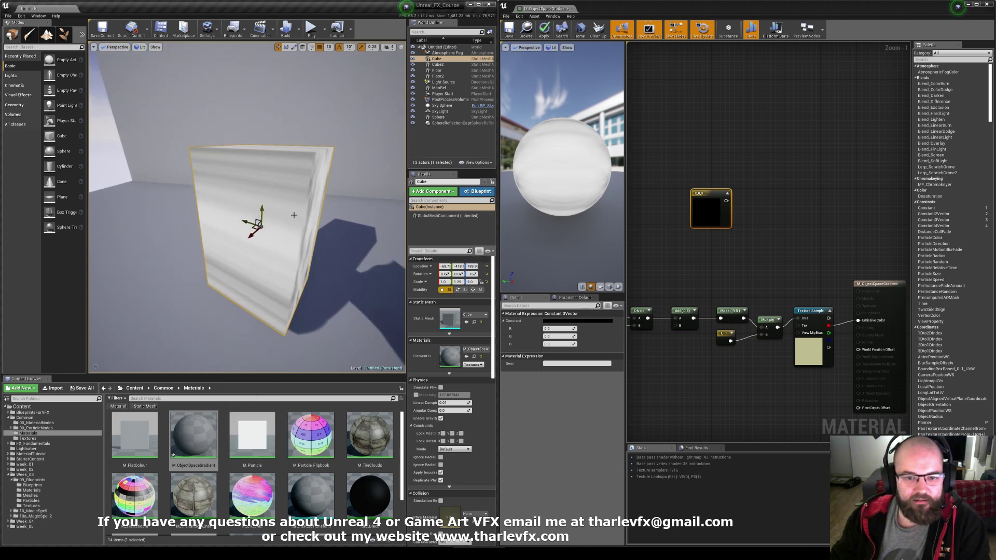
- Set the Constant3Vector's R value to 1 and connect its output to a new TransformVector node
click(566, 330)
text(1)
click(675, 244)
drag(725, 201, 750, 204)
text(trans)
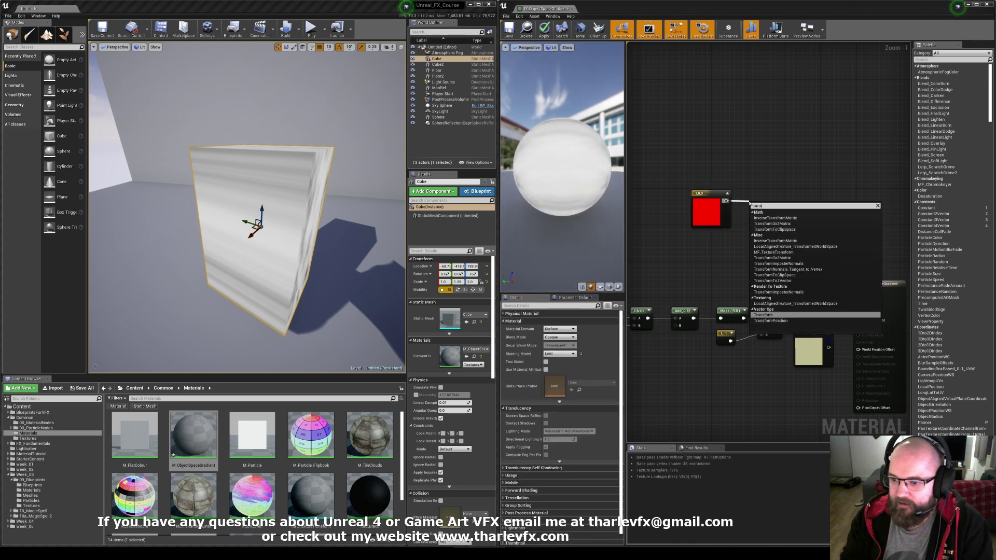
key(Return)
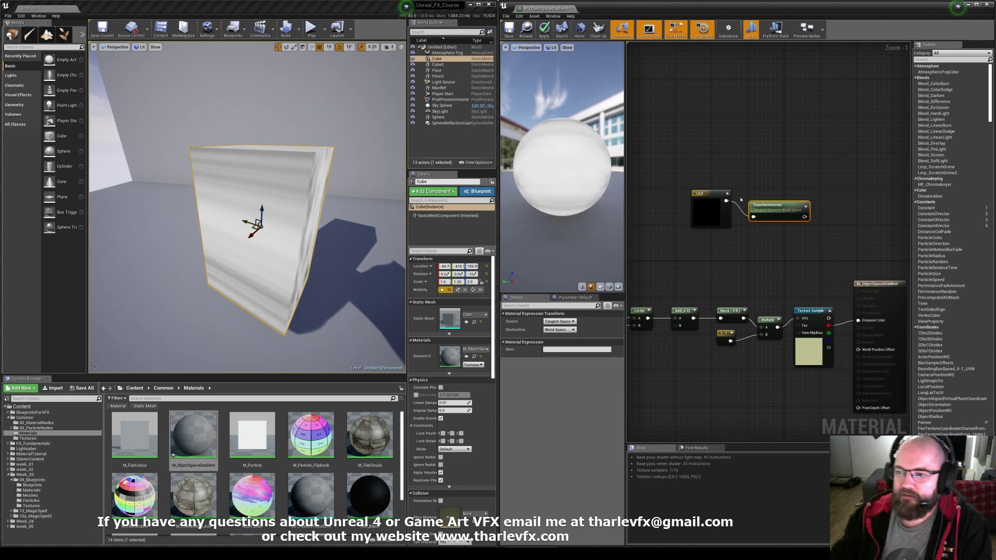
- Set the TransformVector's source to Local Space, keeping World Space as the destination
scroll(811, 264, up, 1)
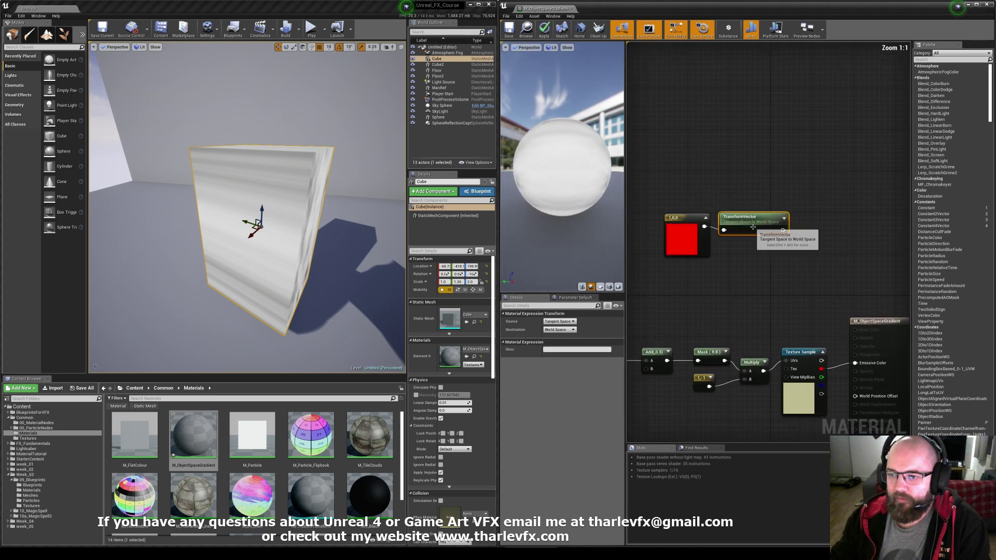
click(559, 322)
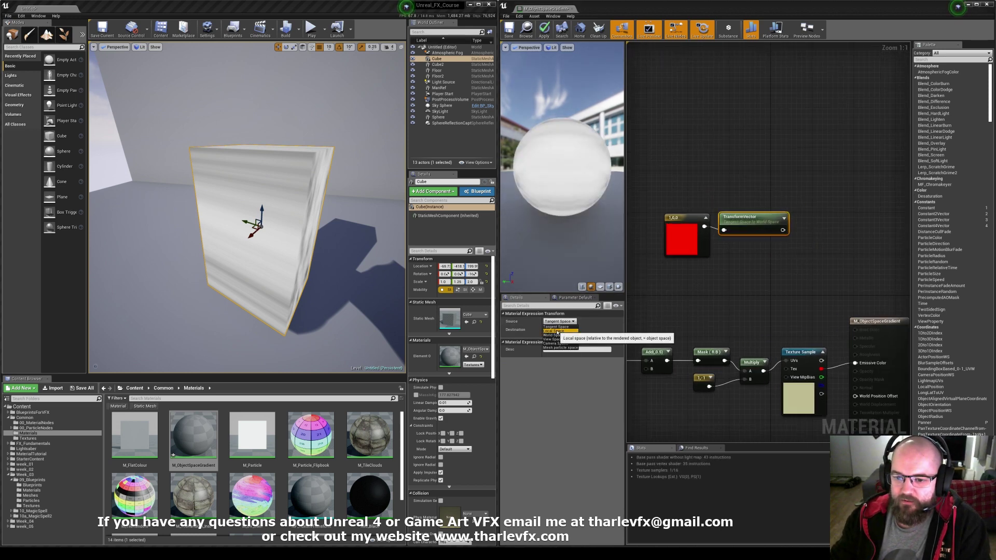
click(557, 335)
drag(742, 195, 697, 233)
click(763, 228)
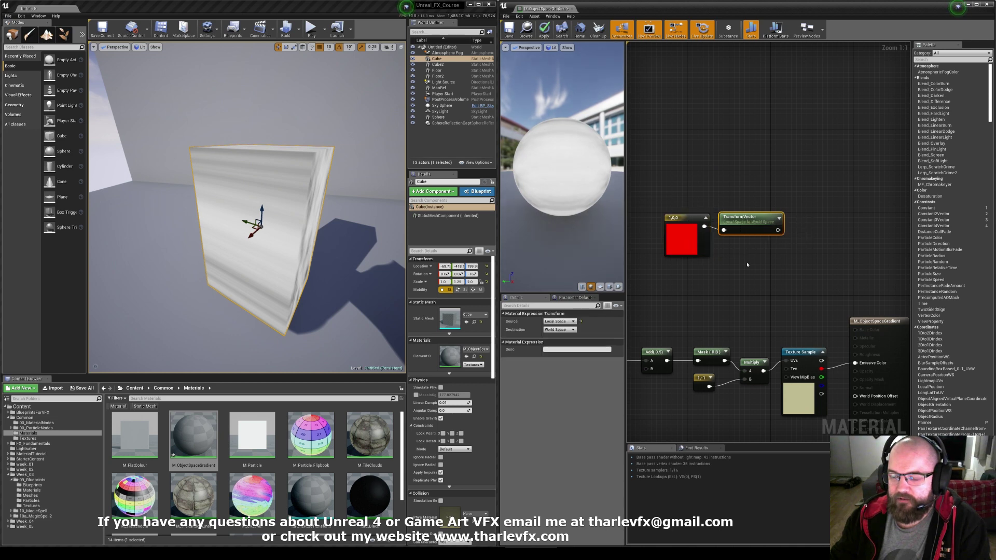
click(748, 264)
right_drag(747, 265, 734, 242)
click(673, 215)
click(750, 203)
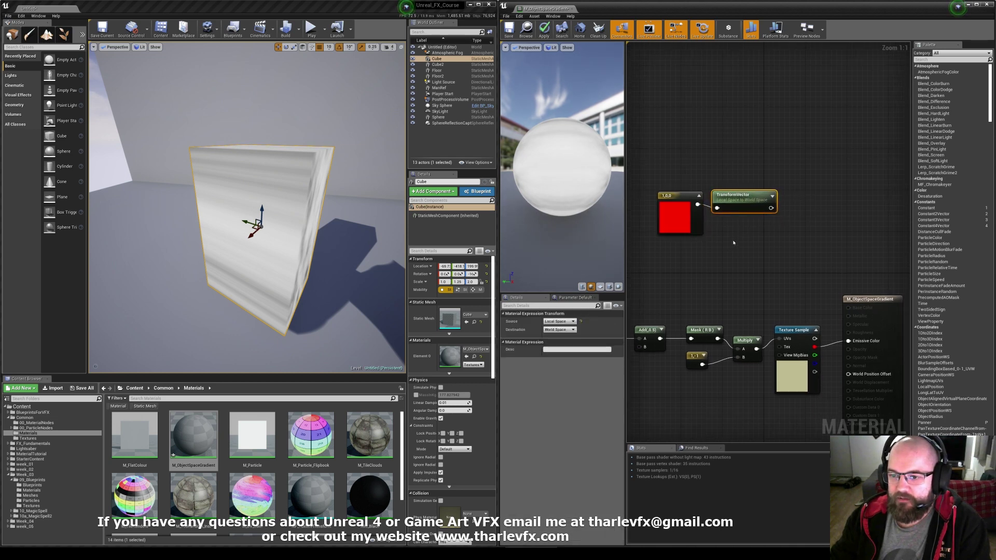
click(733, 242)
- Add a Dot node beside the TransformVector node
right_drag(278, 234, 259, 224)
right_drag(327, 254, 336, 256)
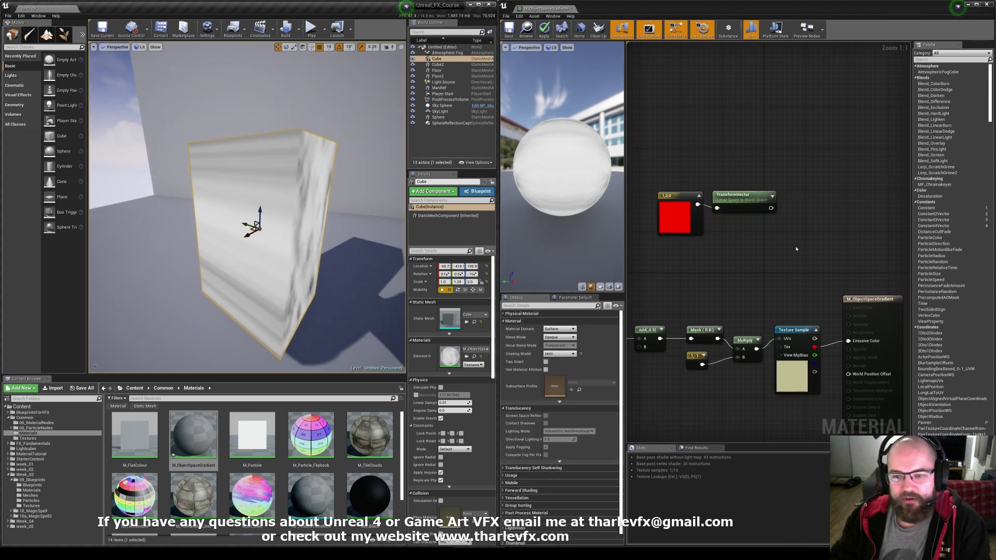
right_drag(791, 226, 751, 225)
right_click(753, 213)
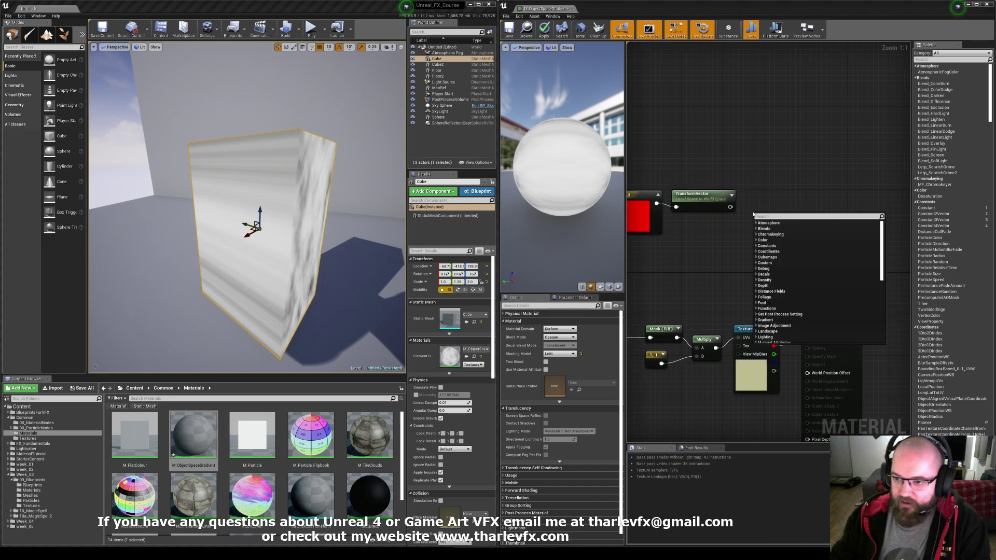
text(dot)
key(Return)
- Add a VertexNormalWS node, then connect TransformVector to the Dot's A input and VertexNormalWS to its B input
right_click(698, 225)
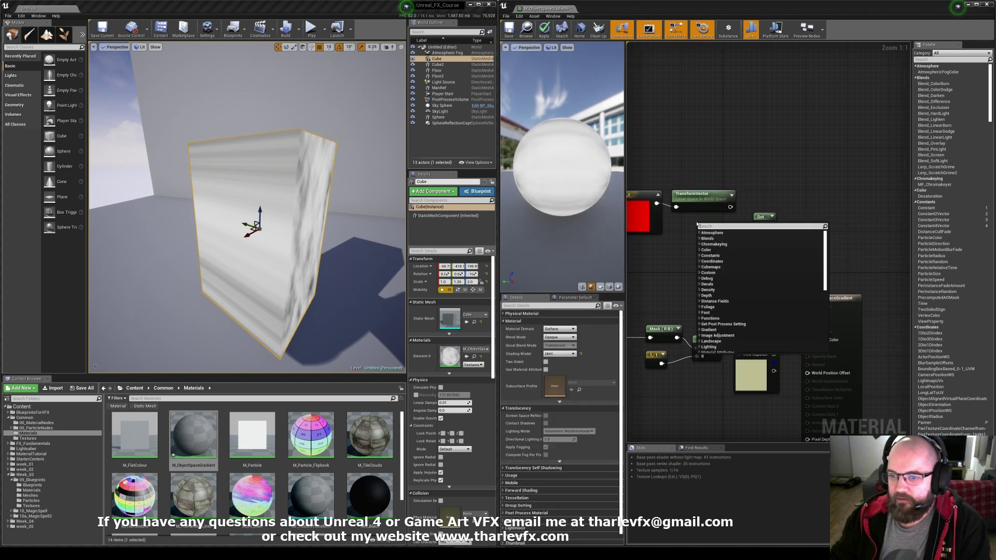
text(vert)
click(716, 250)
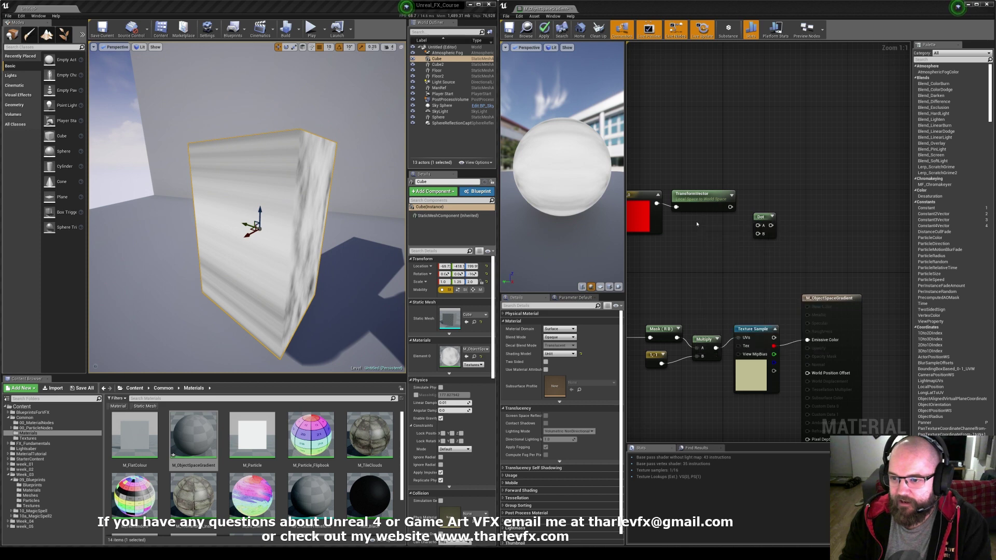
click(758, 205)
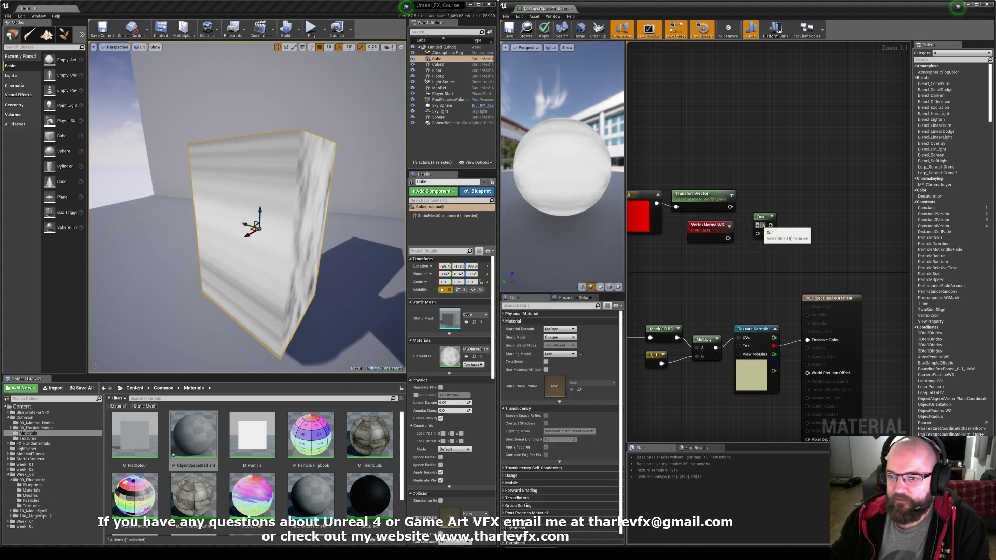
drag(728, 238, 758, 234)
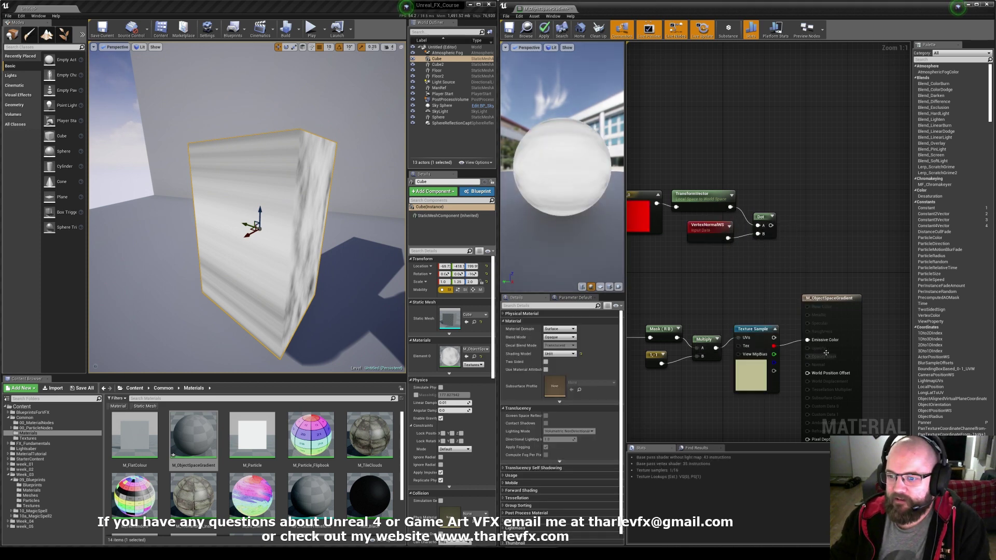
- Connect the Dot output to Emissive Color, apply the material and view the result on the smaller cube
drag(778, 329, 808, 340)
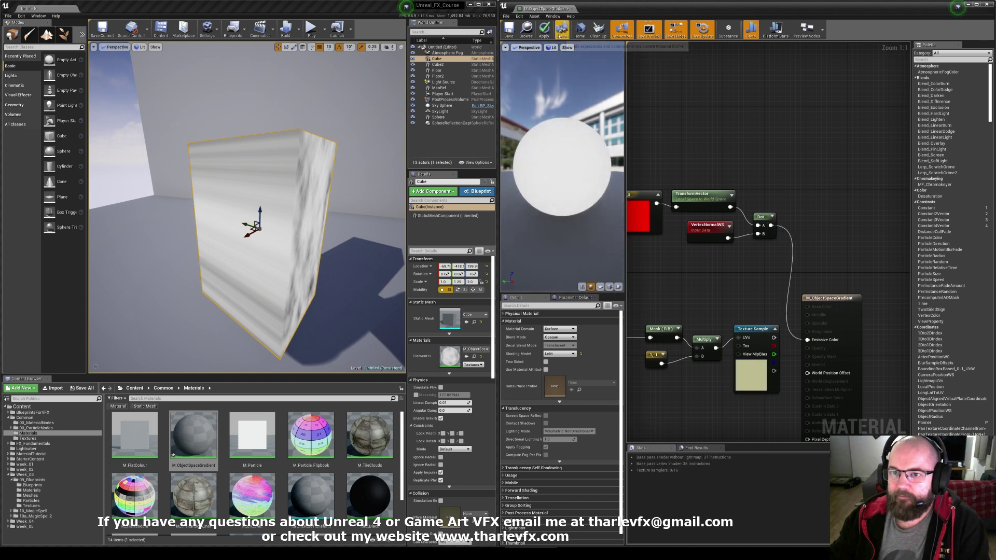
key(Return)
right_drag(382, 237, 382, 237)
- Set the Constant3Vector to 0,1,0 and apply the material
right_drag(720, 248, 787, 287)
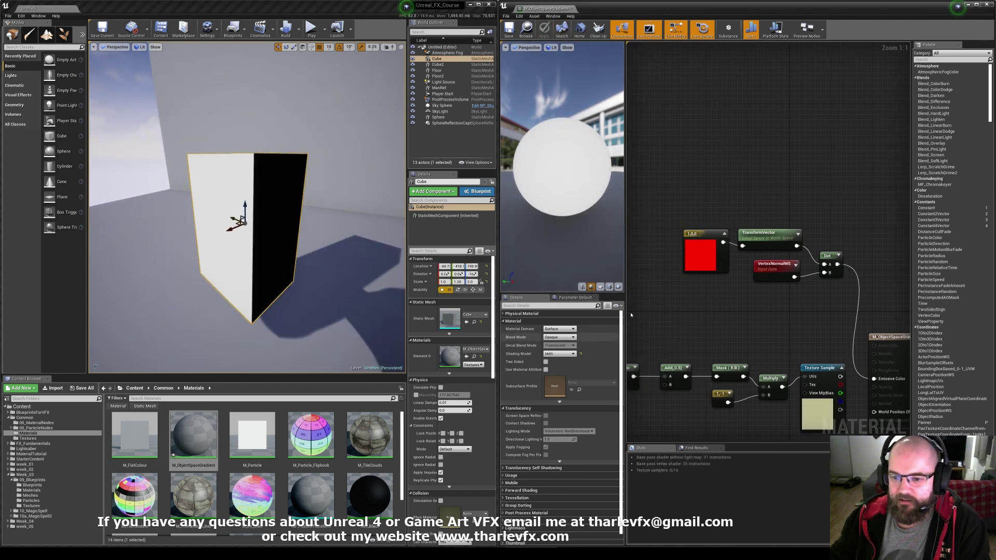
click(703, 255)
click(554, 337)
text(1)
key(Tab)
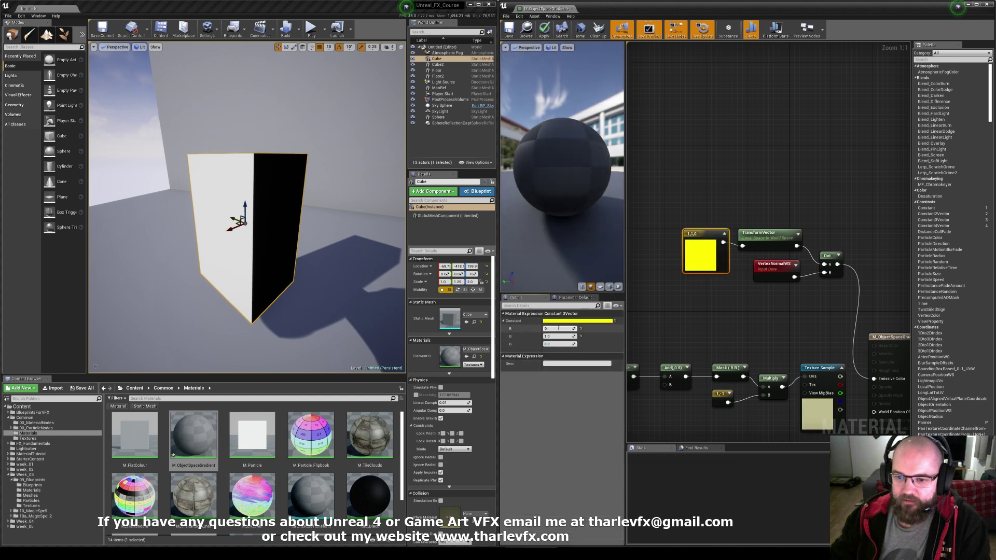
click(581, 328)
click(691, 220)
click(543, 30)
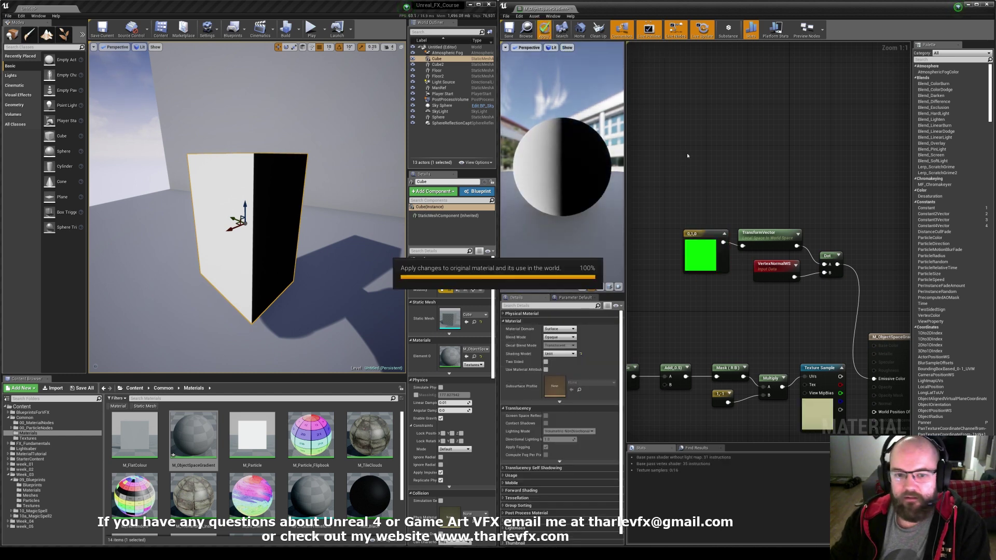
- Examine which faces of the smaller cube are lit by the Y-direction Dot mask from several sides
right_drag(201, 260, 328, 210)
key(a)
key(Escape)
key(d)
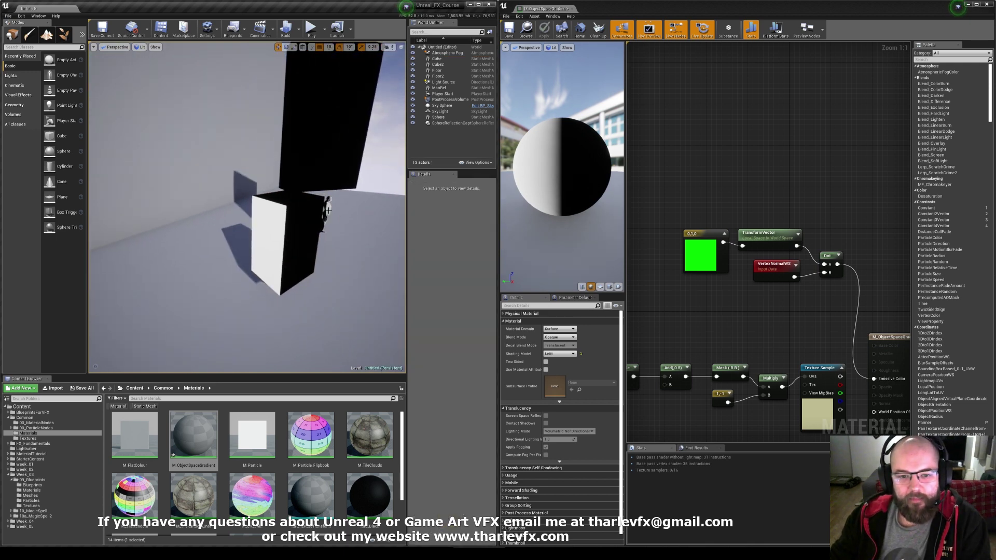
click(276, 209)
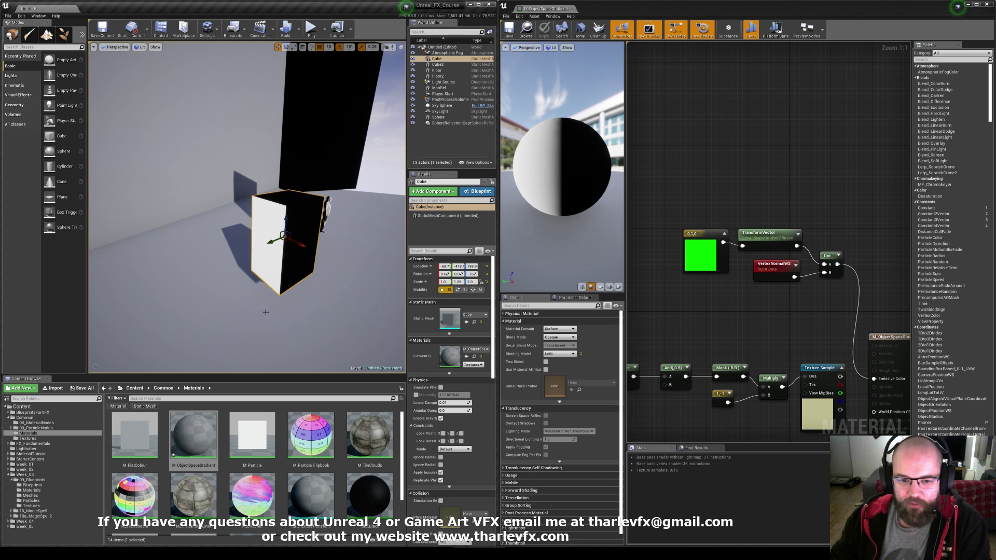
drag(778, 209, 721, 234)
click(721, 207)
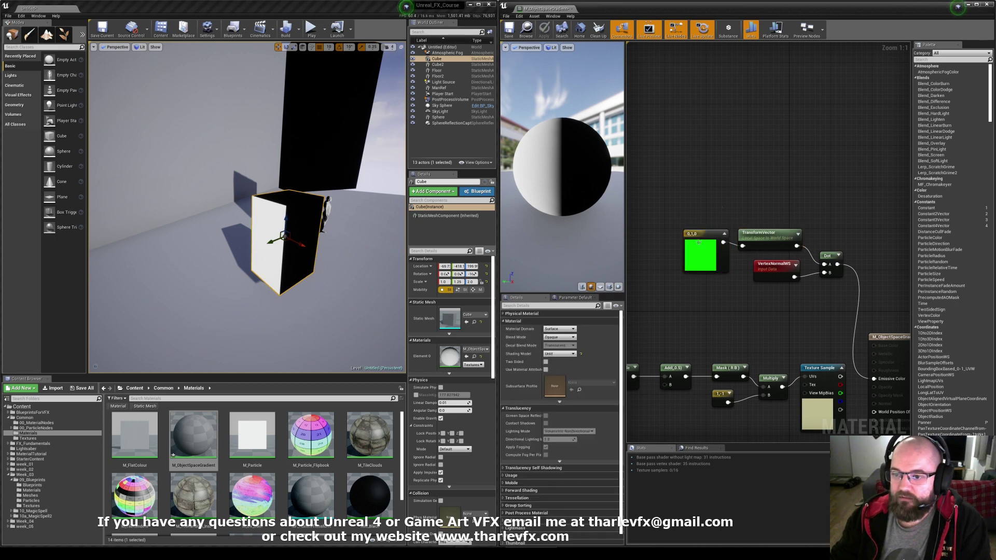
click(267, 222)
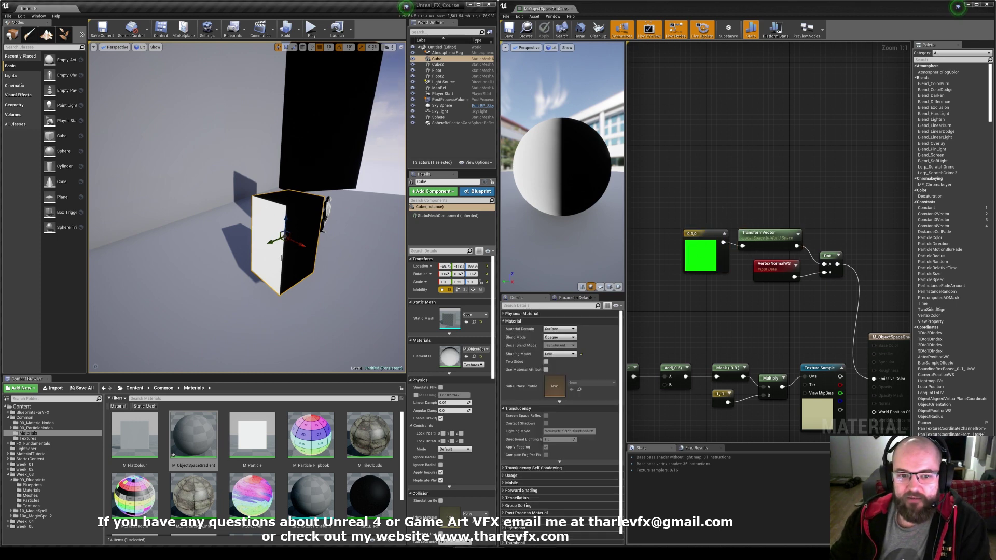
right_drag(267, 222, 193, 199)
right_drag(280, 293, 261, 247)
- Add an Abs node fed by the Dot output
right_drag(802, 320, 772, 304)
drag(822, 283, 680, 218)
right_drag(702, 286, 749, 289)
drag(777, 258, 710, 263)
click(792, 261)
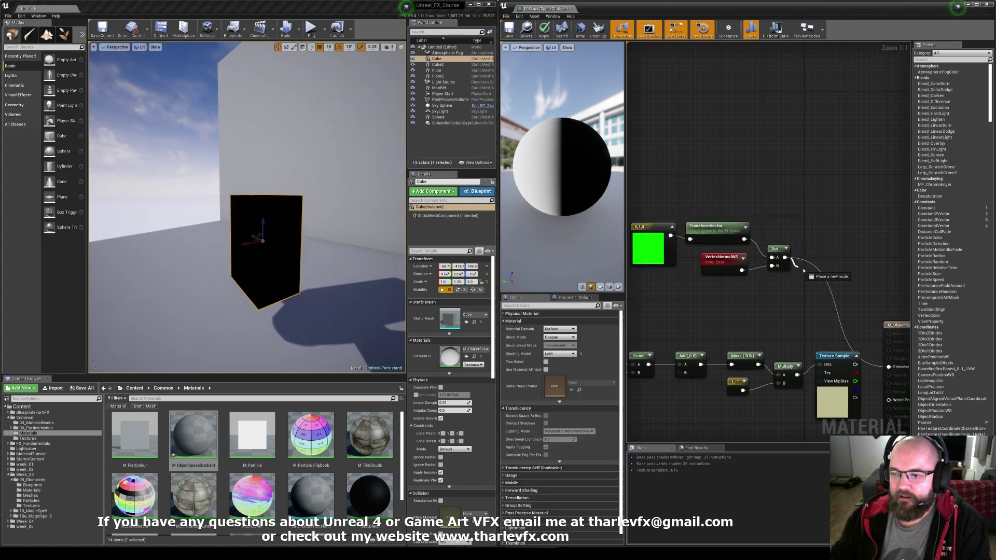
drag(803, 271, 805, 270)
text(abs)
key(Return)
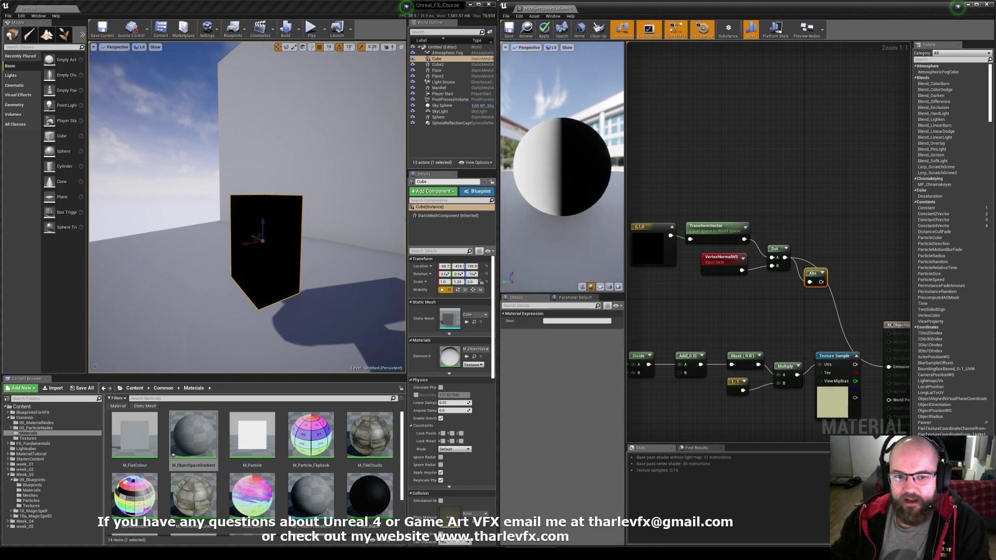
- Connect the Abs output to Emissive Color and apply the material
right_drag(260, 223, 279, 237)
drag(576, 171, 600, 193)
click(851, 289)
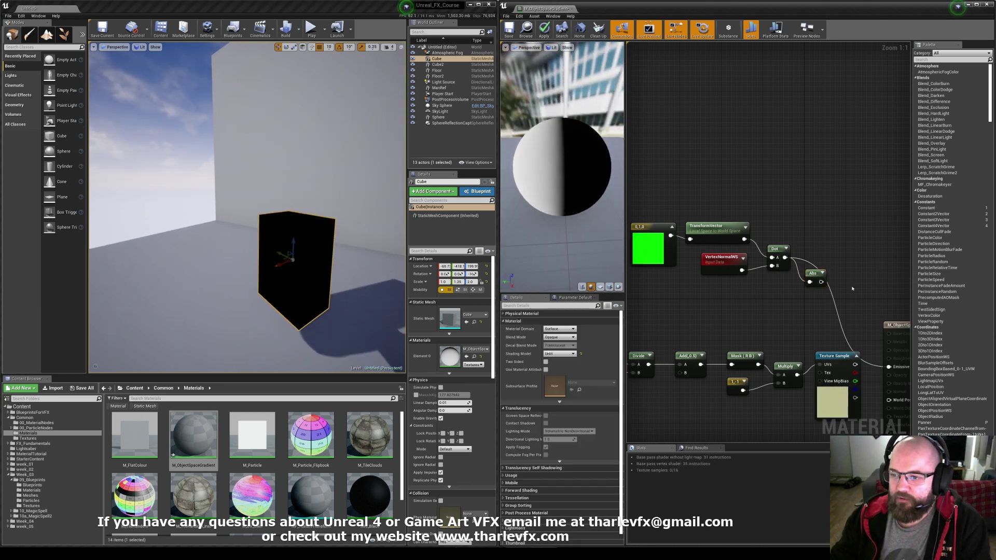
right_drag(852, 289, 827, 268)
drag(864, 346, 789, 234)
click(758, 188)
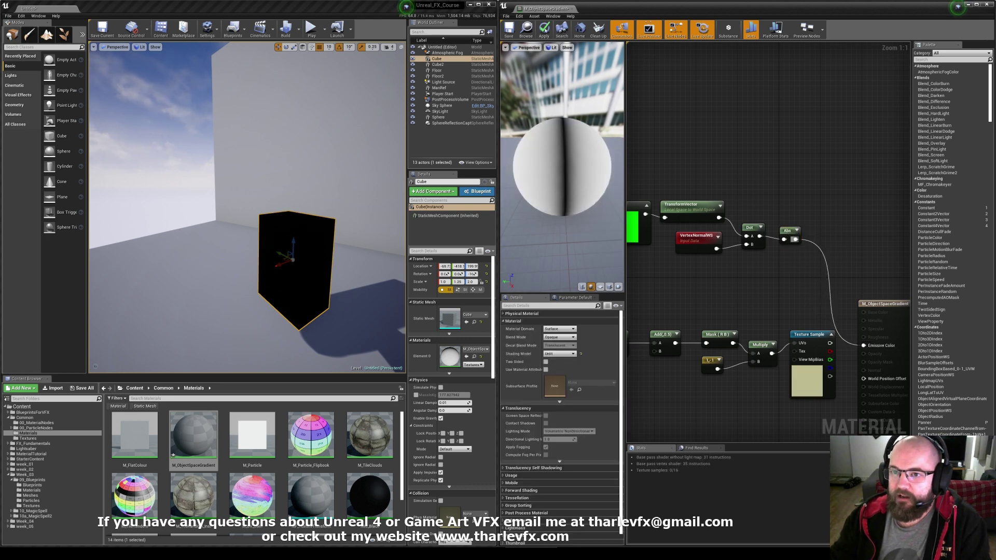
click(544, 31)
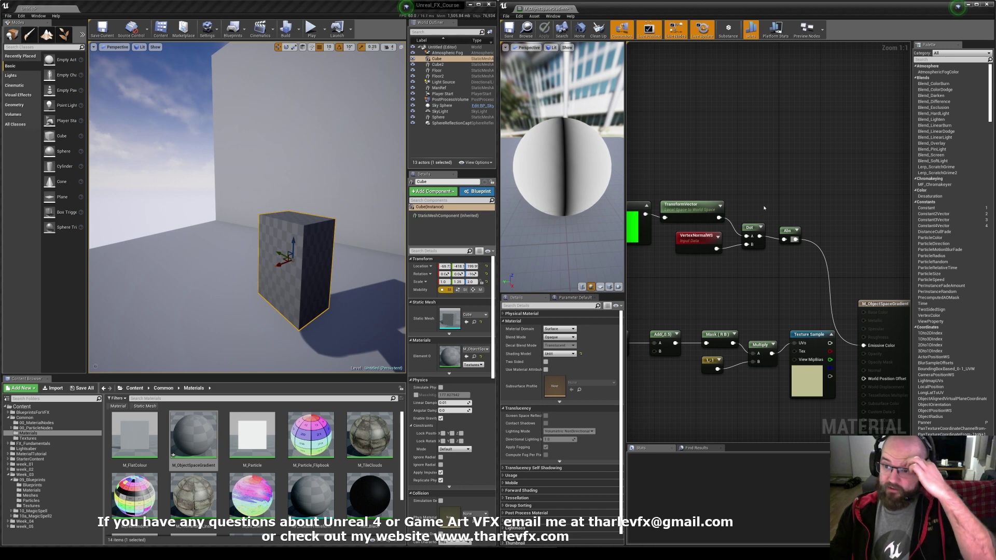
- Select the 0,1,0 vector node and examine the absolute Y-direction mask on opposite faces of the smaller cube
click(751, 229)
click(752, 205)
right_drag(749, 186, 762, 190)
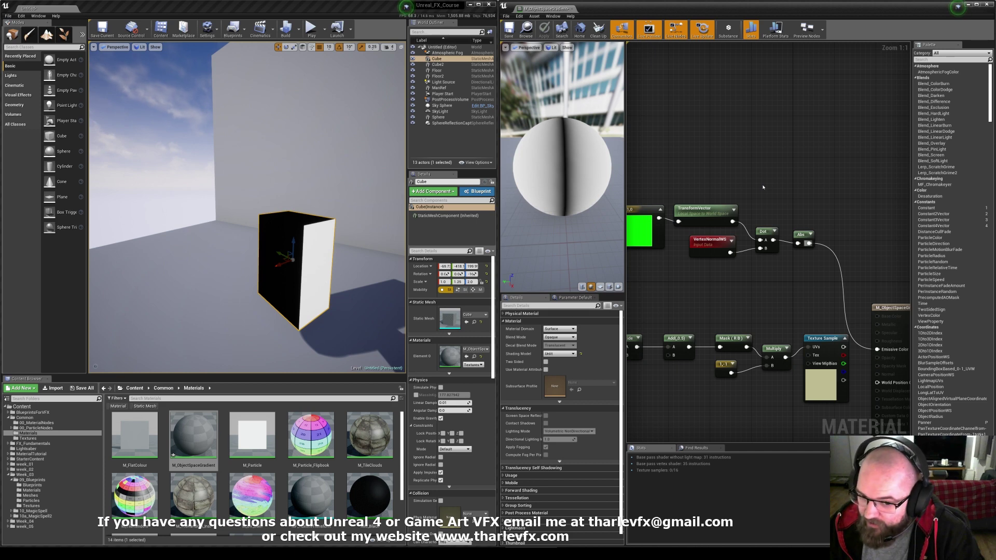
right_drag(693, 242, 737, 265)
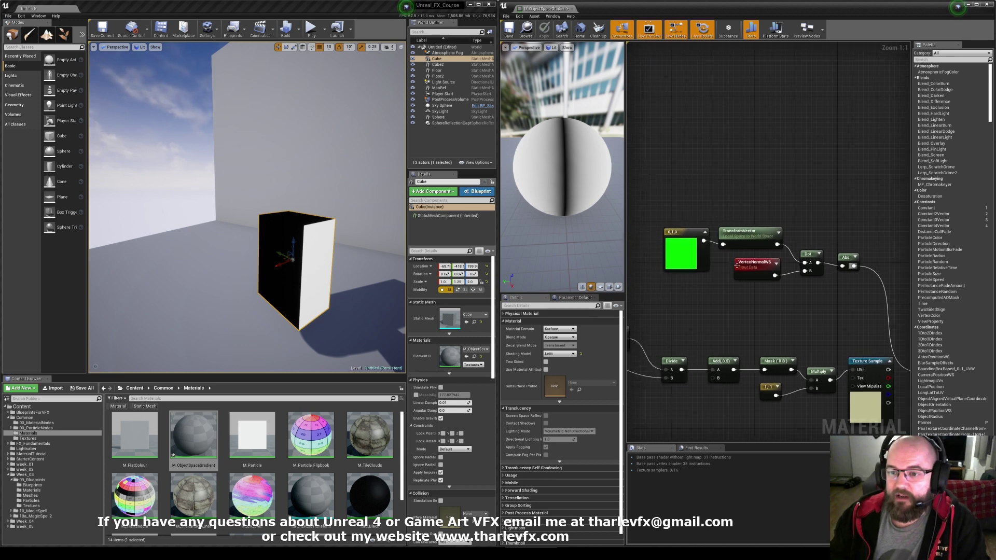
drag(665, 270, 664, 271)
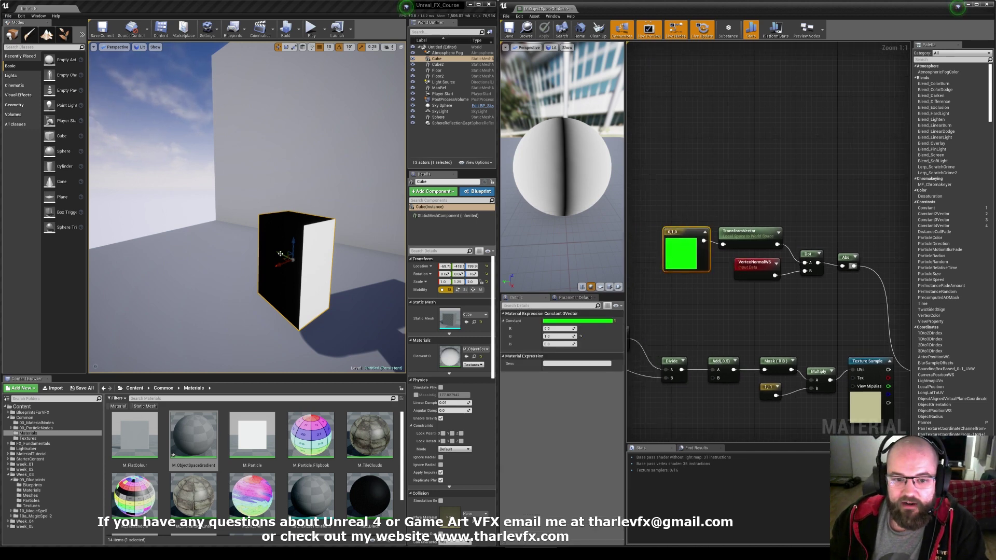
mouse_move(277, 206)
right_down()
mouse_move(353, 208)
mouse_move(277, 206)
right_up()
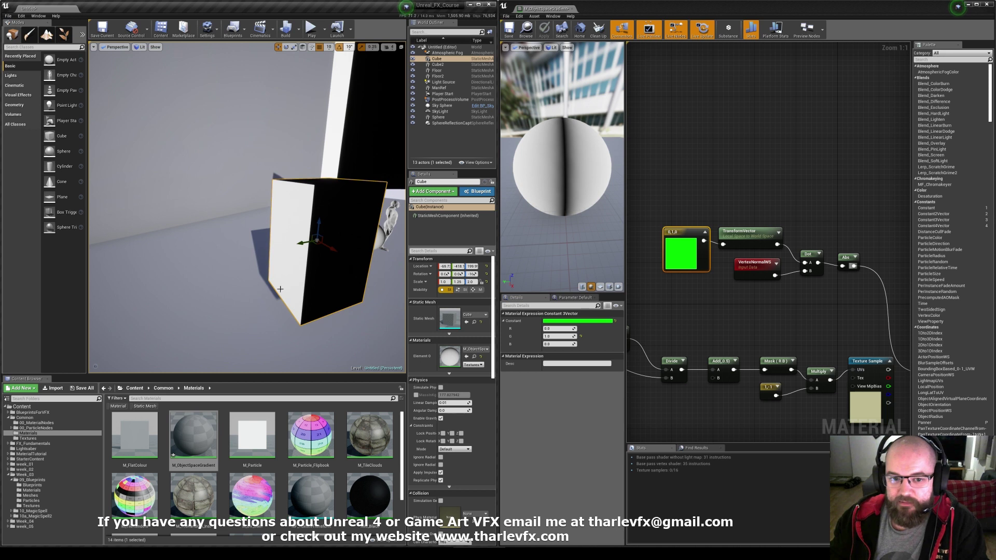
mouse_move(299, 250)
right_down()
mouse_move(242, 249)
mouse_move(300, 250)
right_up()
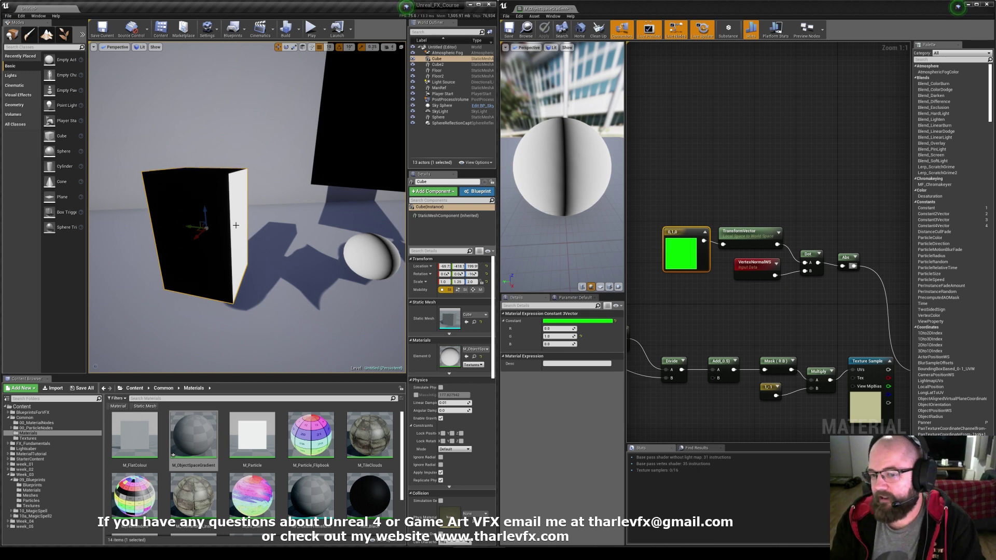
- Feed the Dot output directly into Emissive Color and apply the material to compare the unsigned and signed masks on the sphere
mouse_move(236, 228)
right_down()
mouse_move(229, 228)
mouse_move(247, 229)
mouse_move(218, 226)
mouse_move(243, 230)
right_up()
click(244, 232)
click(849, 257)
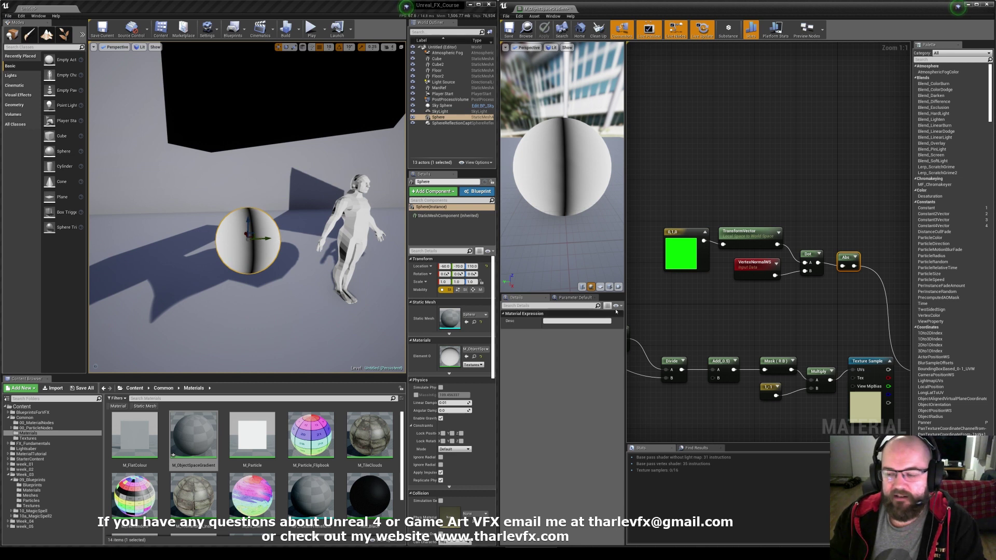
right_drag(817, 298, 735, 264)
drag(840, 338, 735, 228)
click(700, 154)
click(545, 32)
click(544, 30)
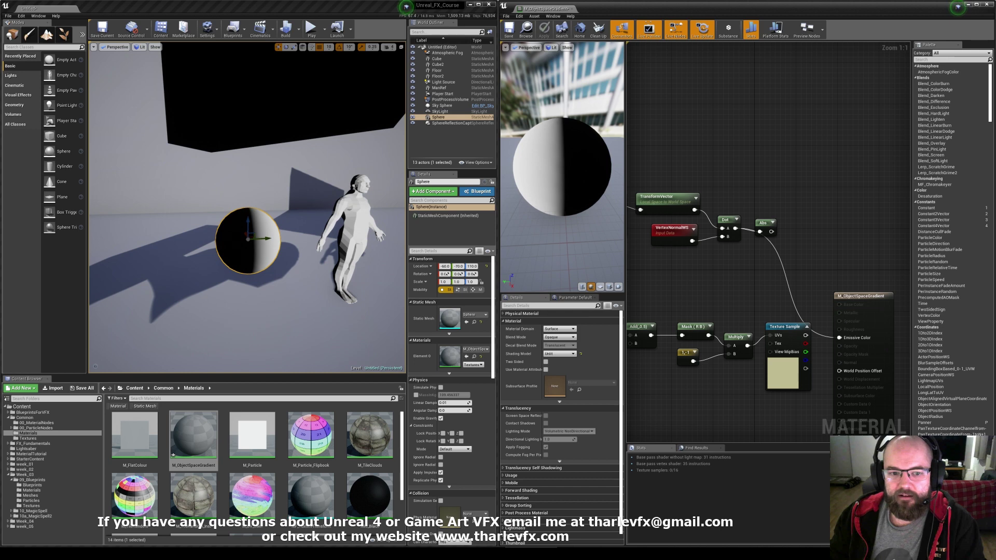
- Reconnect the Abs output to Emissive Color and review the group of nodes that builds the Y-direction mask
drag(840, 337, 771, 232)
right_drag(790, 184, 792, 202)
scroll(792, 202, down, 2)
drag(795, 185, 653, 265)
click(675, 184)
drag(781, 192, 655, 258)
click(677, 192)
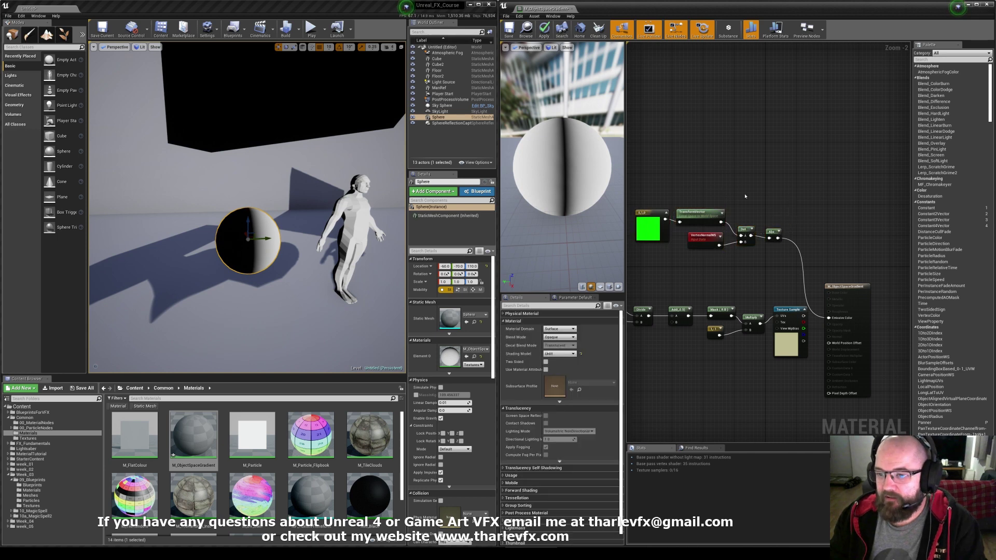
right_drag(774, 284, 791, 265)
click(679, 209)
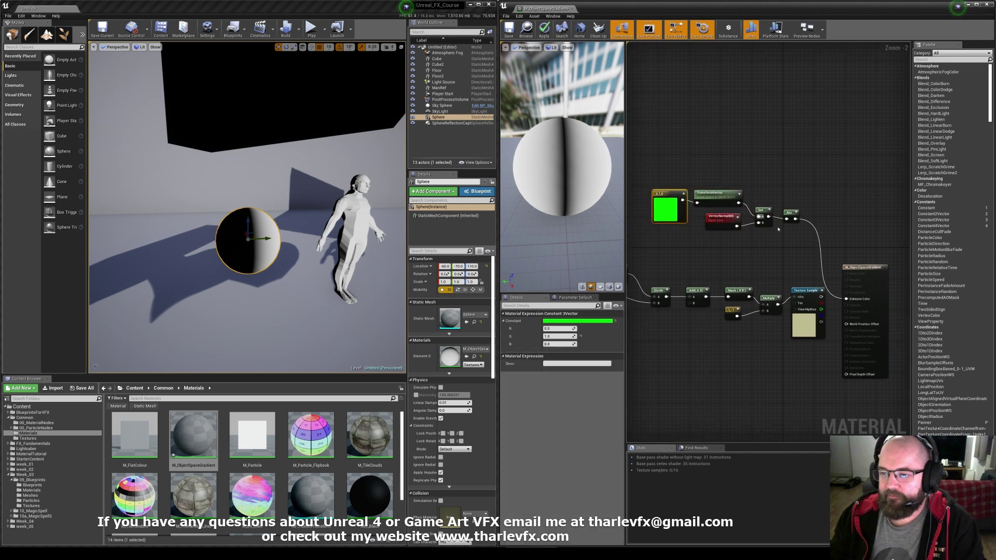
- Multiply the Abs mask by the Texture Sample's red channel, connect the product to Emissive Color, and apply the material
click(811, 279)
drag(848, 267, 878, 259)
drag(803, 291, 808, 295)
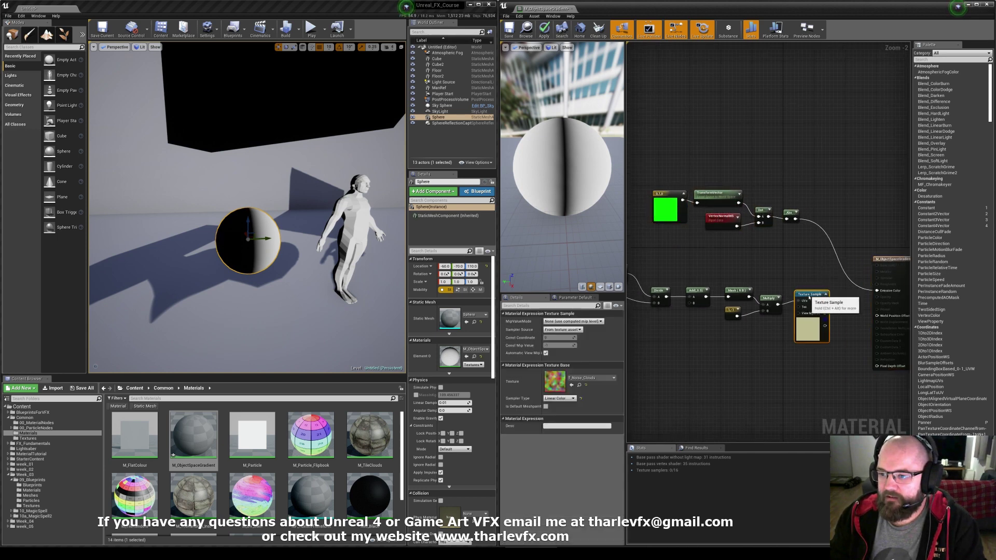
click(840, 281)
key(m)
click(841, 261)
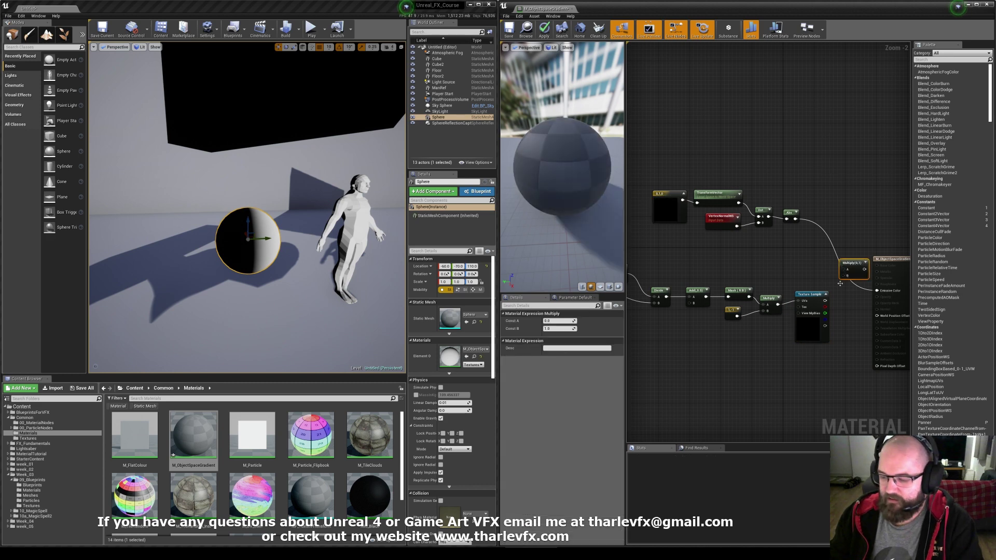
drag(825, 301, 877, 291)
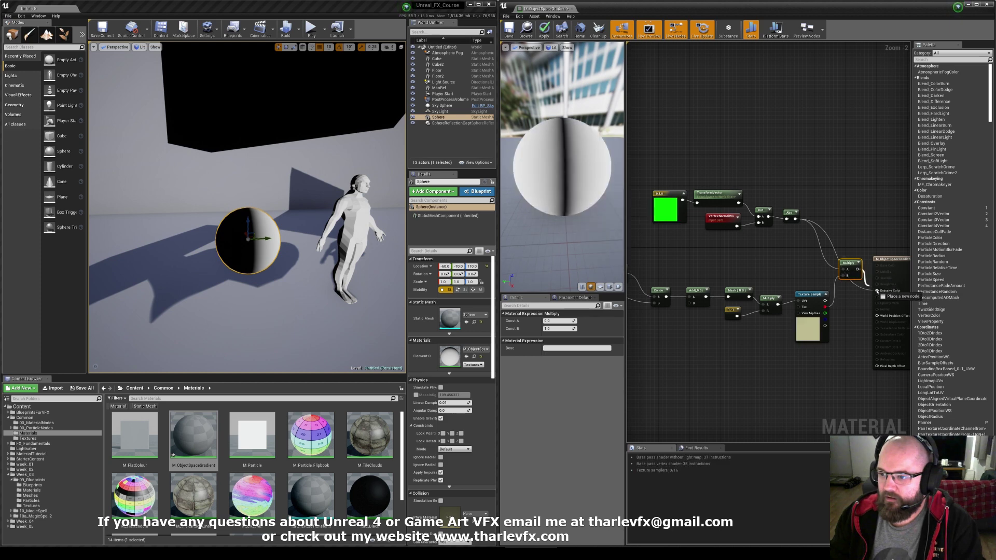
click(544, 29)
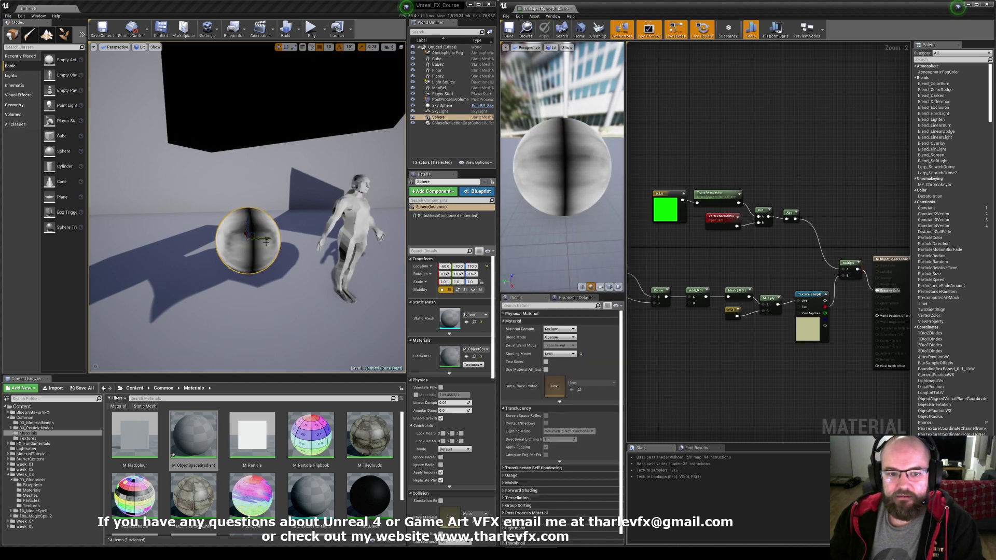
- Examine the masked texture on the smaller cube's faces and the sphere, and compare it with the full node network
key(s)
right_drag(253, 235, 182, 228)
click(223, 236)
key(f)
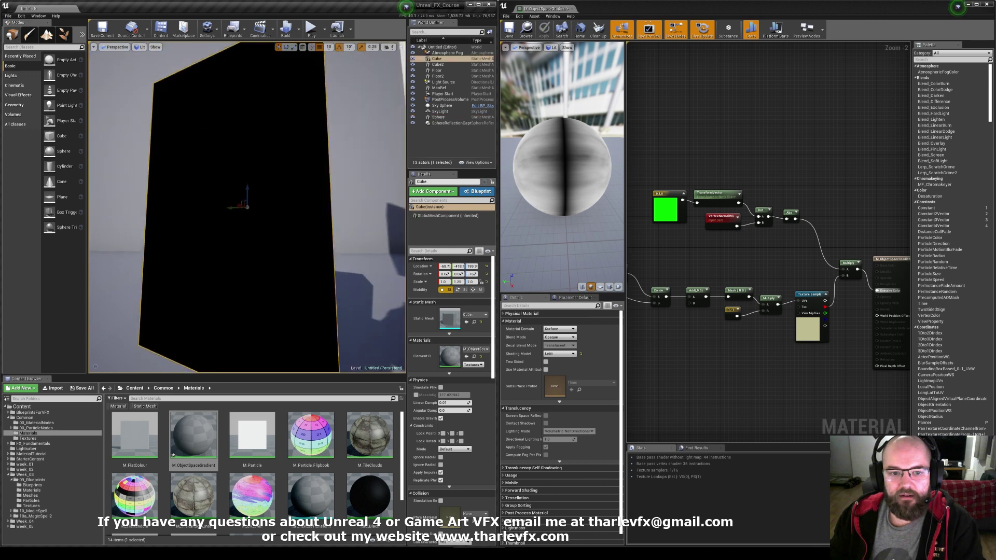
alt+drag(223, 236, 208, 237)
alt+right_drag(207, 236, 177, 244)
alt+drag(176, 244, 130, 285)
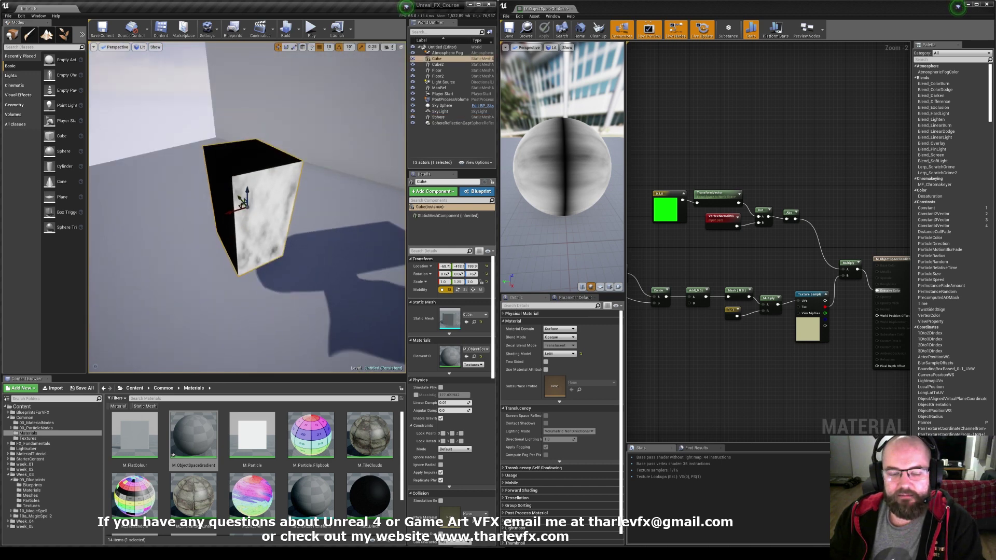
alt+drag(249, 233, 283, 213)
alt+right_drag(282, 213, 227, 208)
key(w)
scroll(851, 313, down, 3)
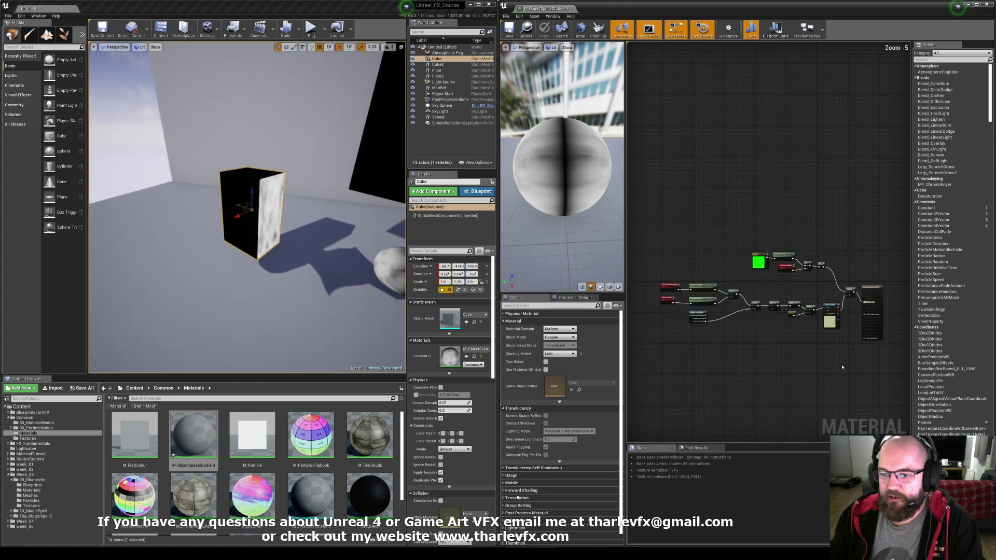
drag(850, 363, 647, 211)
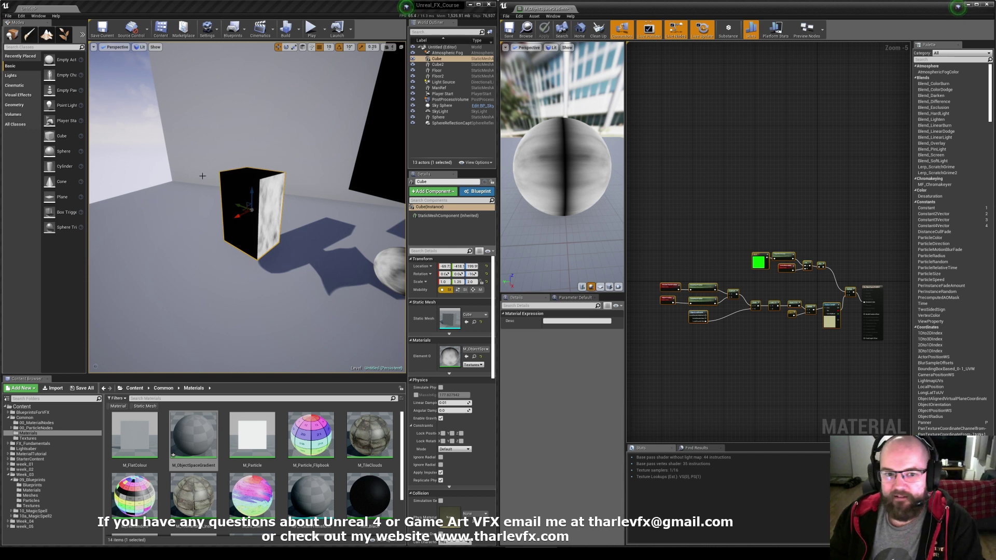
alt+drag(276, 200, 276, 220)
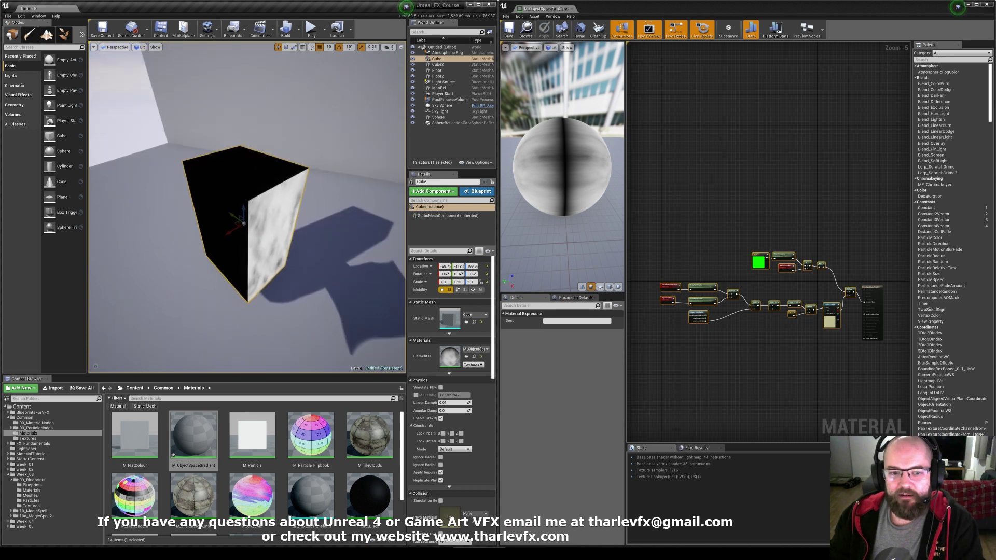
right_drag(276, 220, 332, 182)
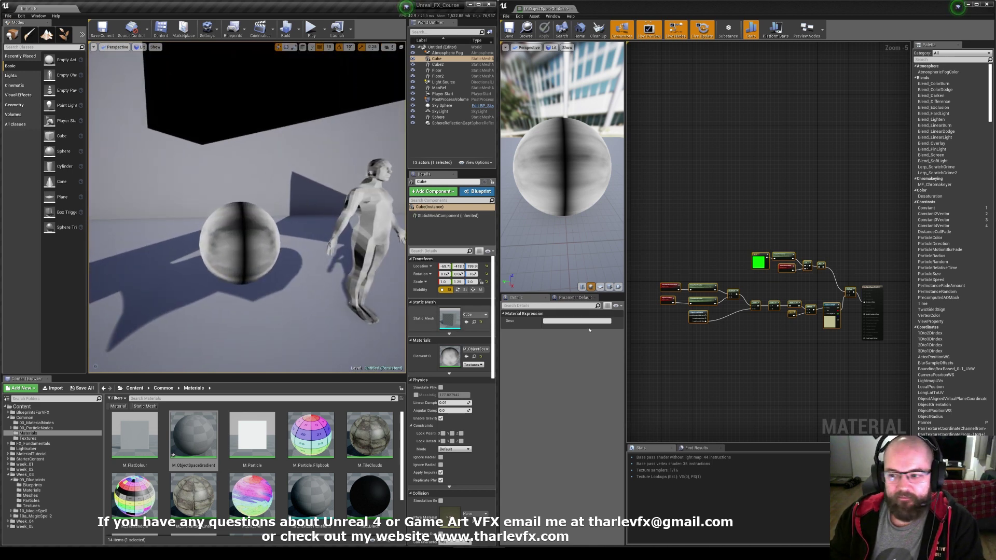
- Insert a Power node with exponent 2 between the Abs node and the final Multiply, and apply the material
scroll(837, 269, up, 5)
right_drag(837, 269, 799, 254)
click(774, 267)
key(e)
click(778, 260)
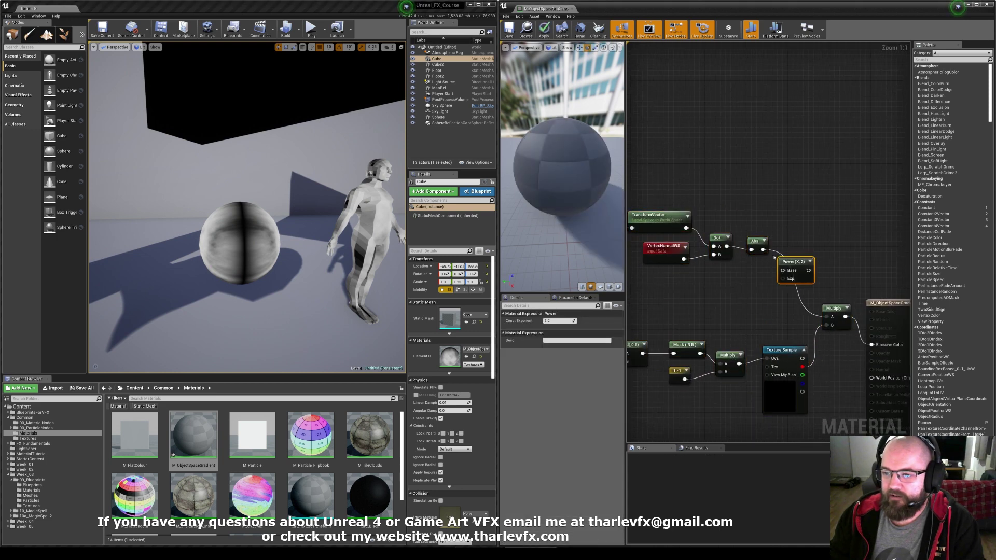
drag(760, 248, 791, 272)
click(762, 194)
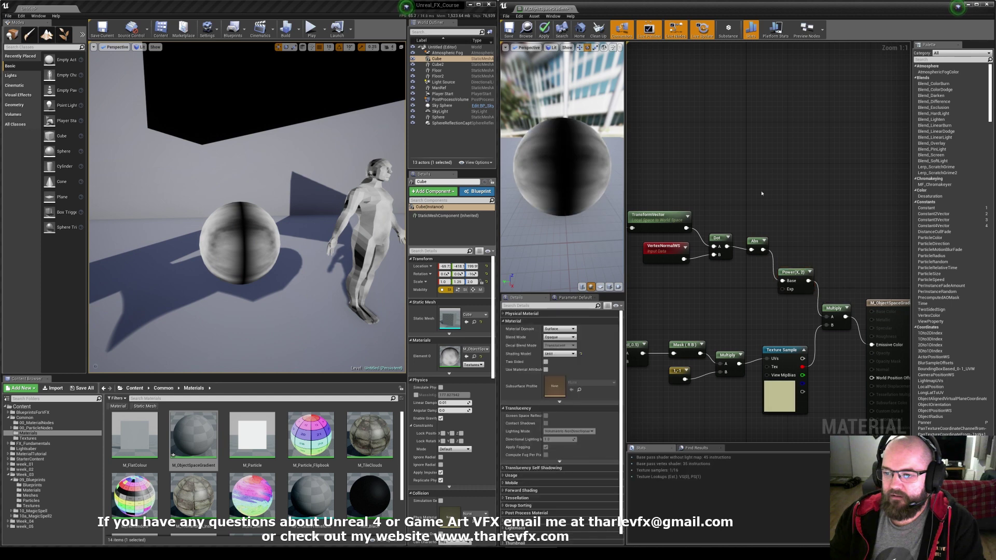
click(544, 29)
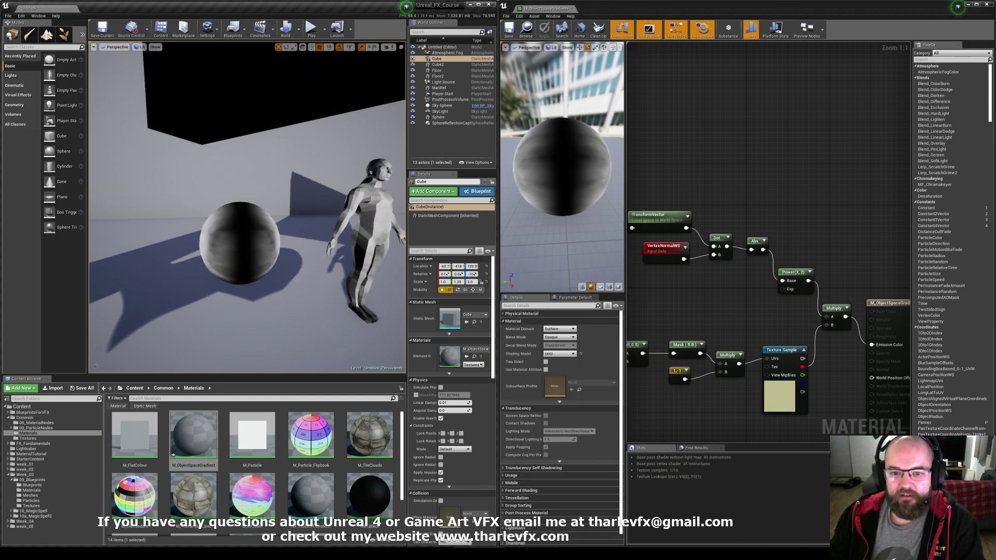
- Scale the large cube sideways to widen its textured face, and deselect it to inspect the projection
mouse_move(139, 221)
right_down()
mouse_move(188, 222)
mouse_move(139, 221)
right_up()
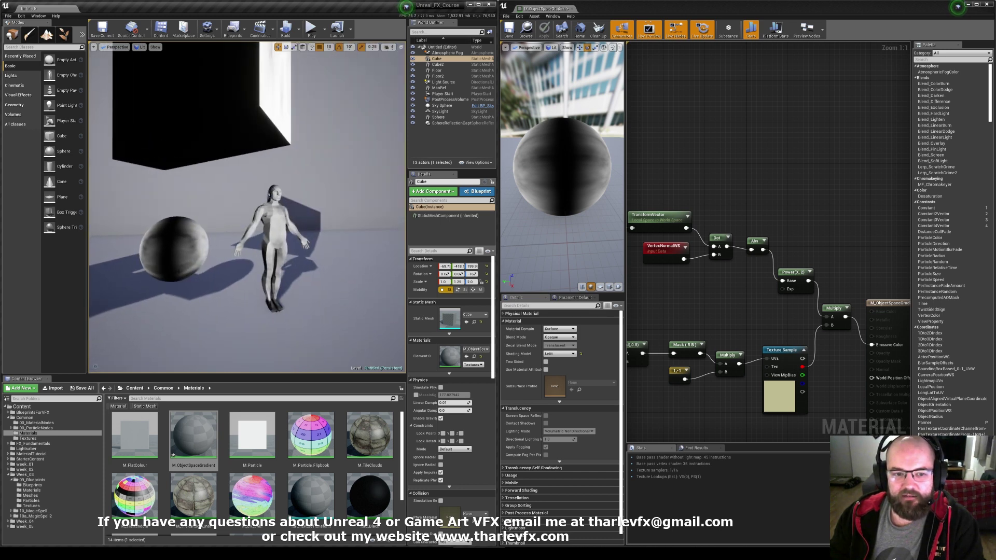
right_drag(179, 272, 179, 272)
click(262, 179)
right_drag(274, 246, 274, 246)
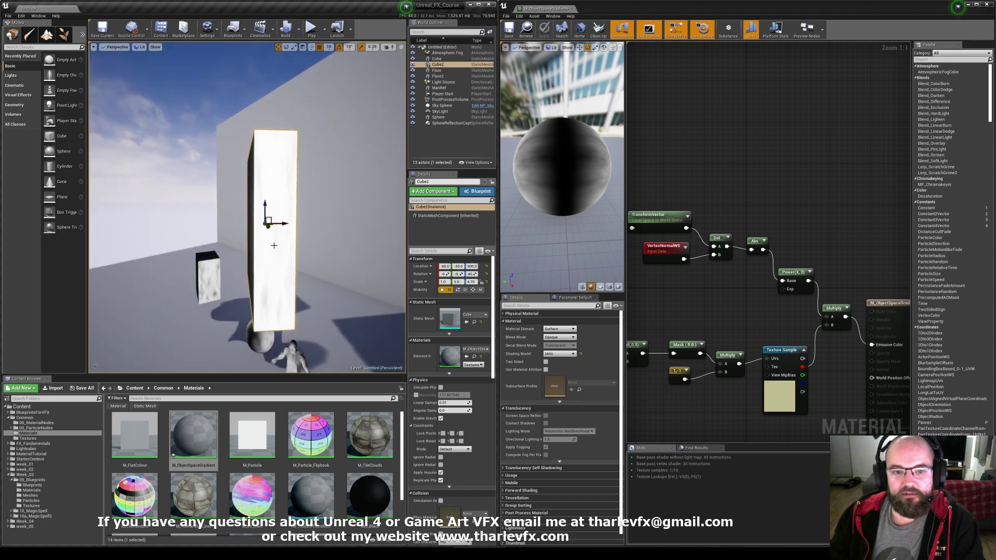
key(r)
drag(268, 227, 311, 224)
right_drag(310, 225, 310, 224)
key(w)
key(Escape)
right_drag(690, 168, 669, 130)
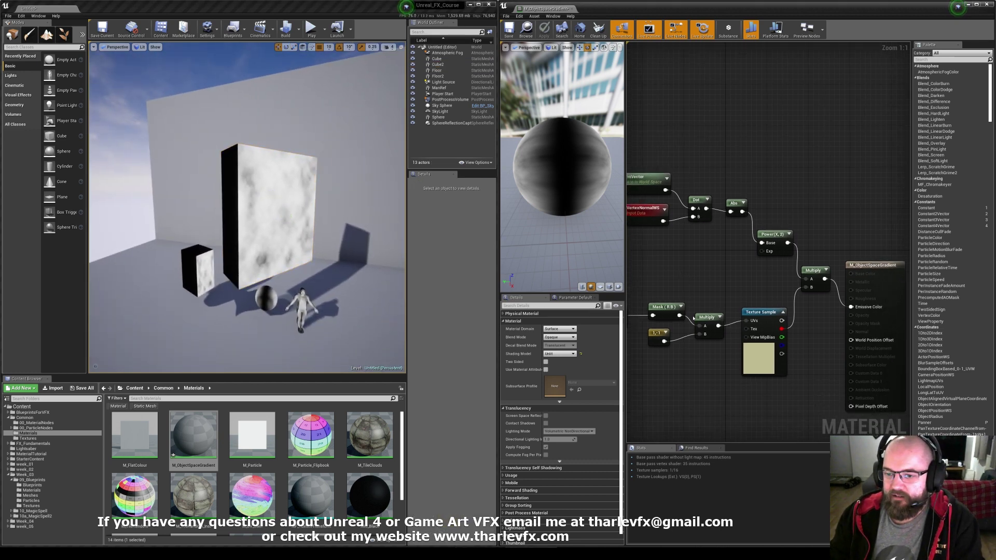
- Turn off the R channel in the Component Mask, connect its B-only output to Emissive Color, and apply the material
click(665, 310)
click(545, 321)
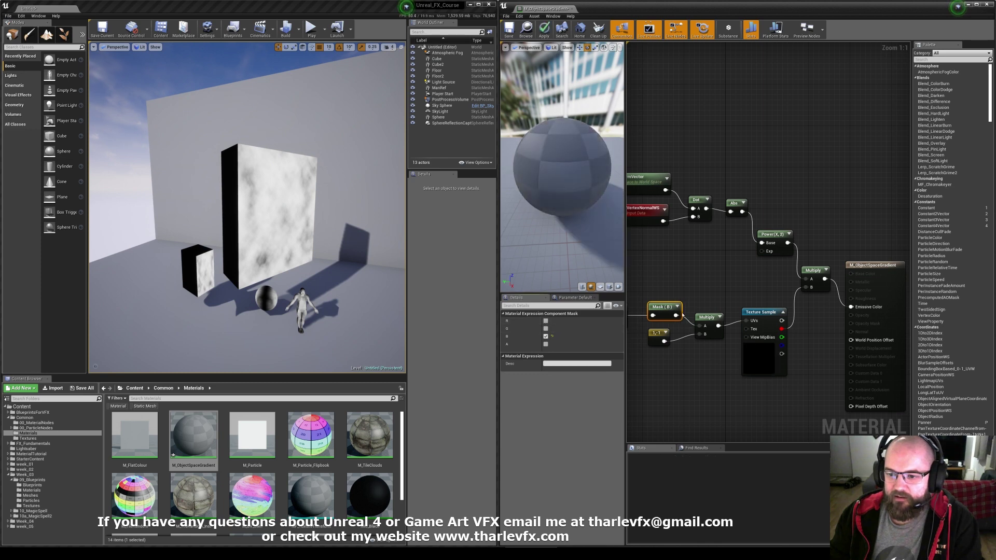
drag(676, 316, 851, 307)
click(750, 289)
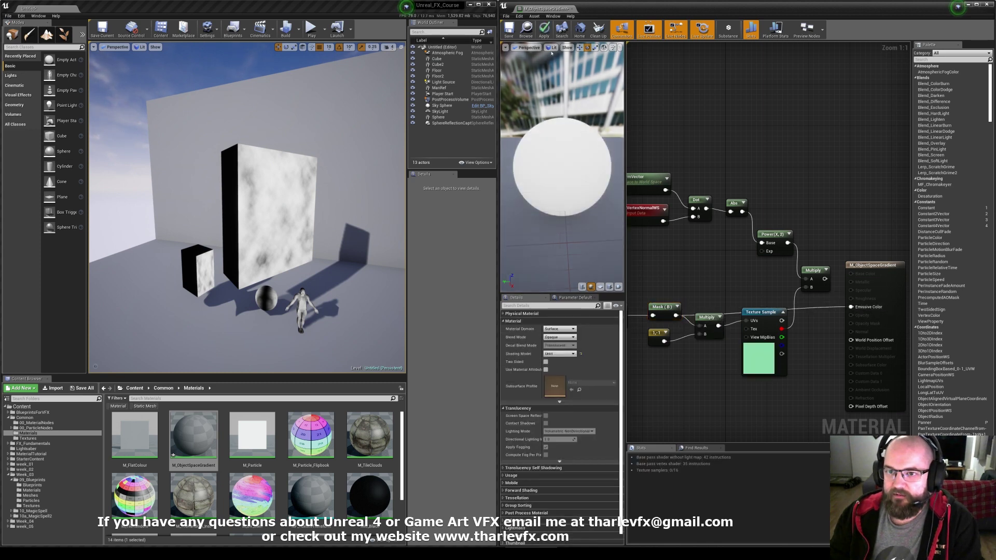
click(544, 30)
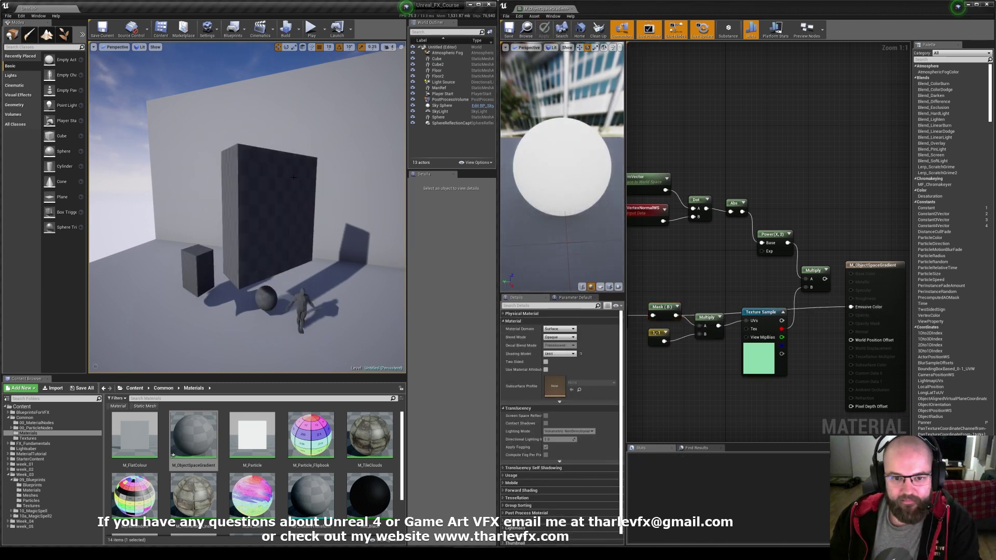
- Try rotating the large cube to check its local-space B-channel gradient, and review the whole material node network
click(313, 258)
key(e)
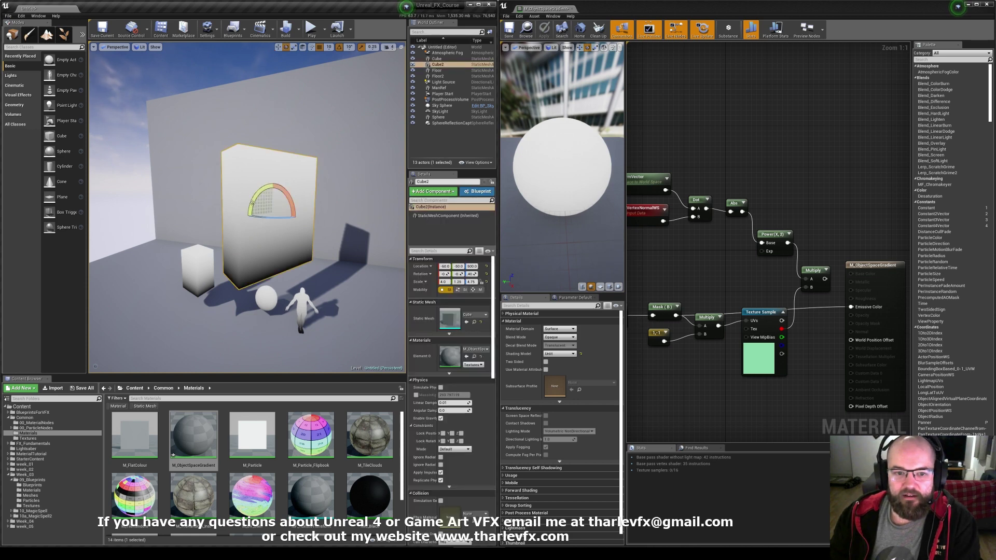
mouse_move(293, 210)
mouse_down()
mouse_move(264, 241)
mouse_move(294, 210)
mouse_up()
click(713, 173)
scroll(713, 173, down, 3)
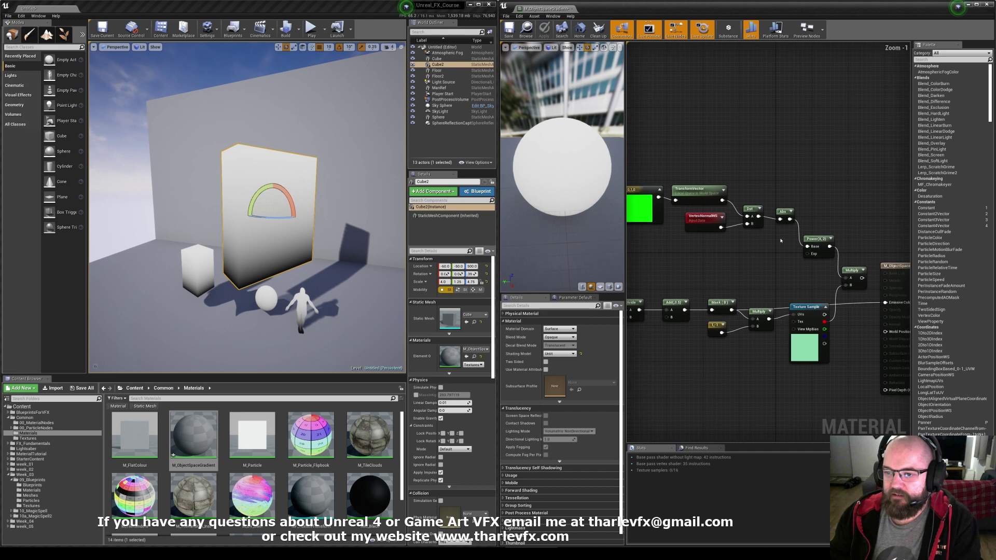
scroll(833, 173, down, 2)
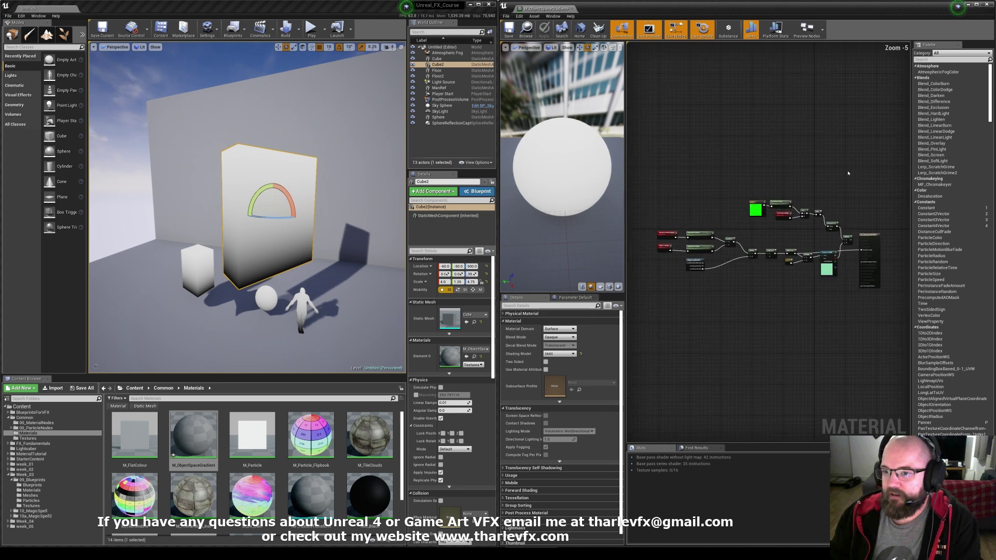
scroll(703, 205, up, 1)
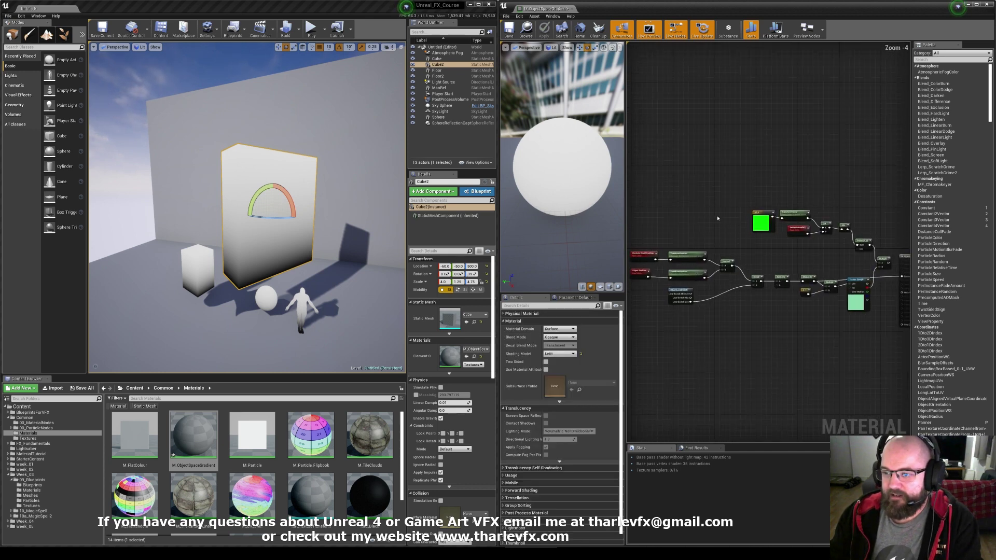